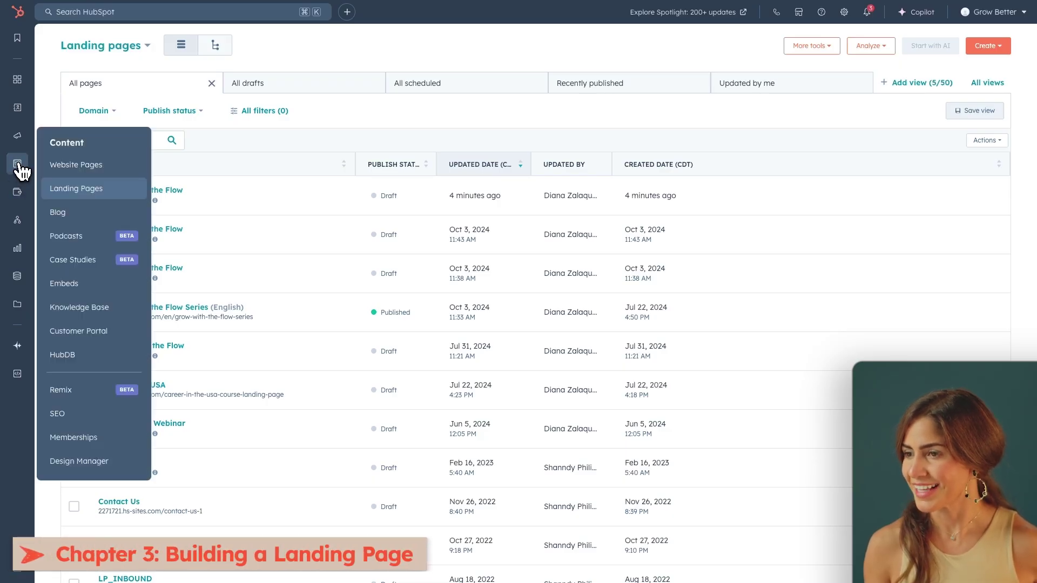
# Step: Create a landing page named 'LP Grow with the Flow' on the Event Detail template
pyautogui.click(70, 190)
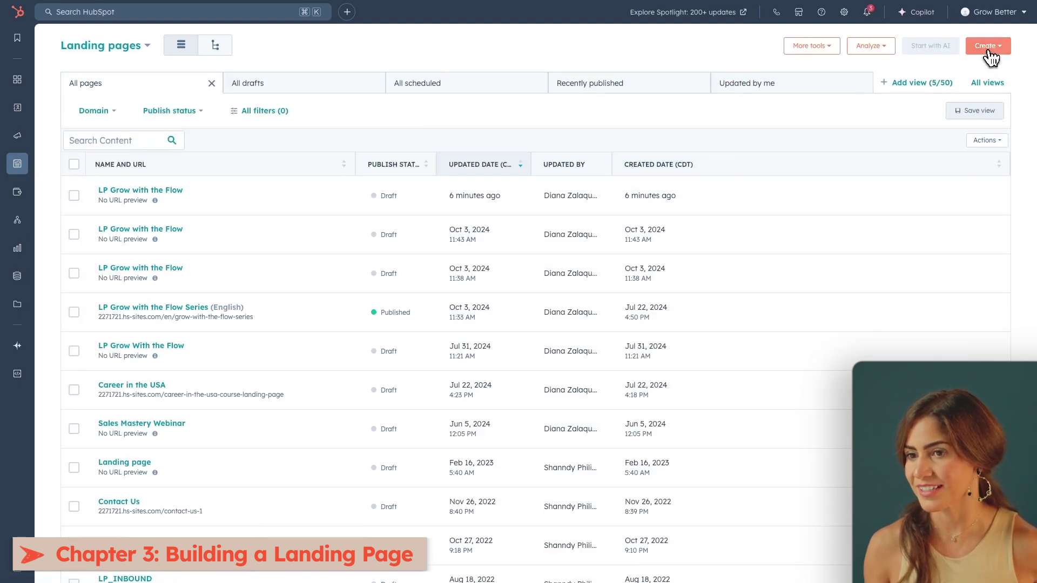
pyautogui.click(990, 56)
pyautogui.click(985, 90)
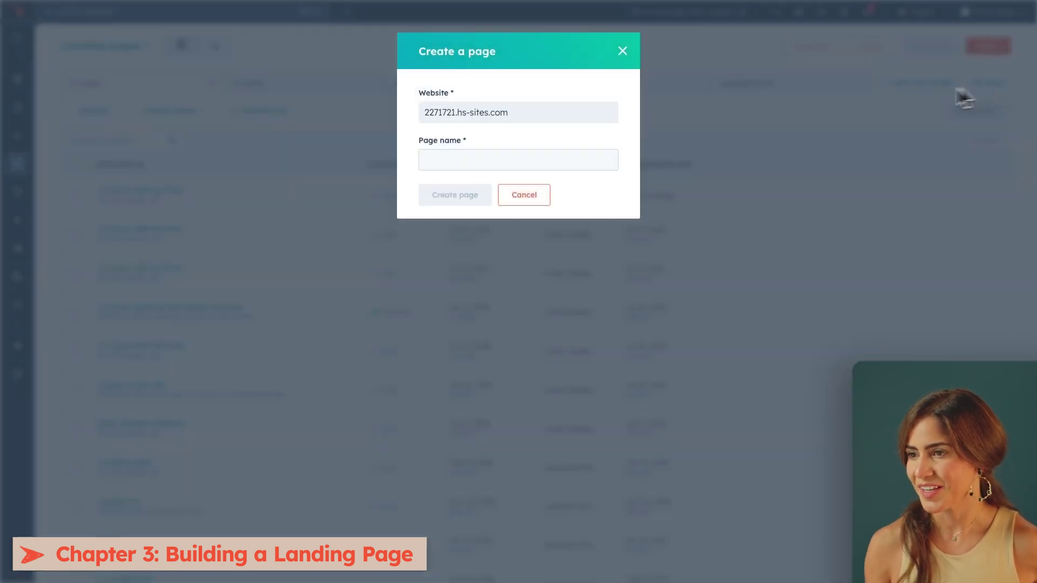
pyautogui.click(554, 159)
pyautogui.write('L')
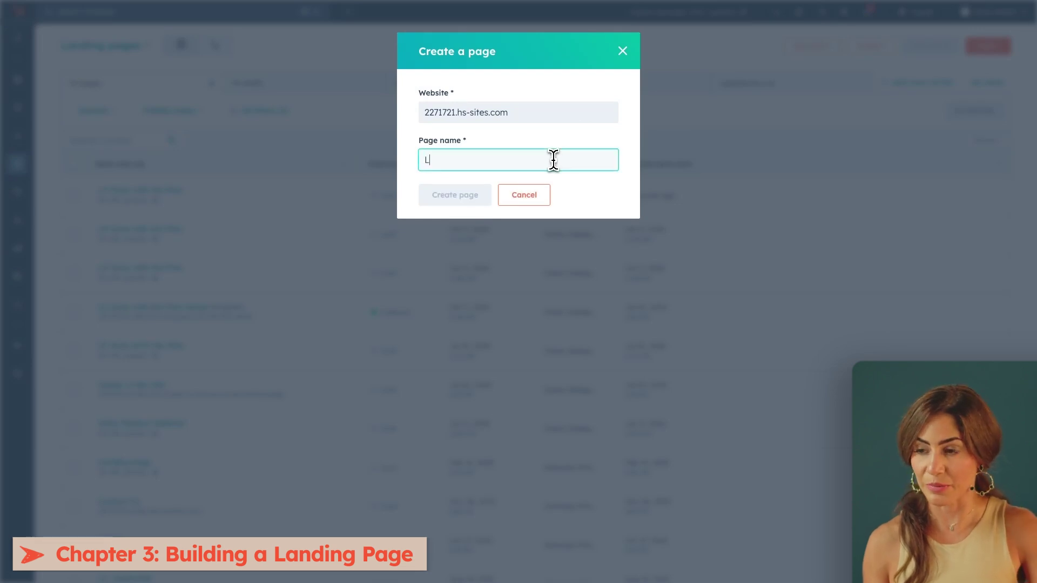
pyautogui.write('P Grow with the Flow')
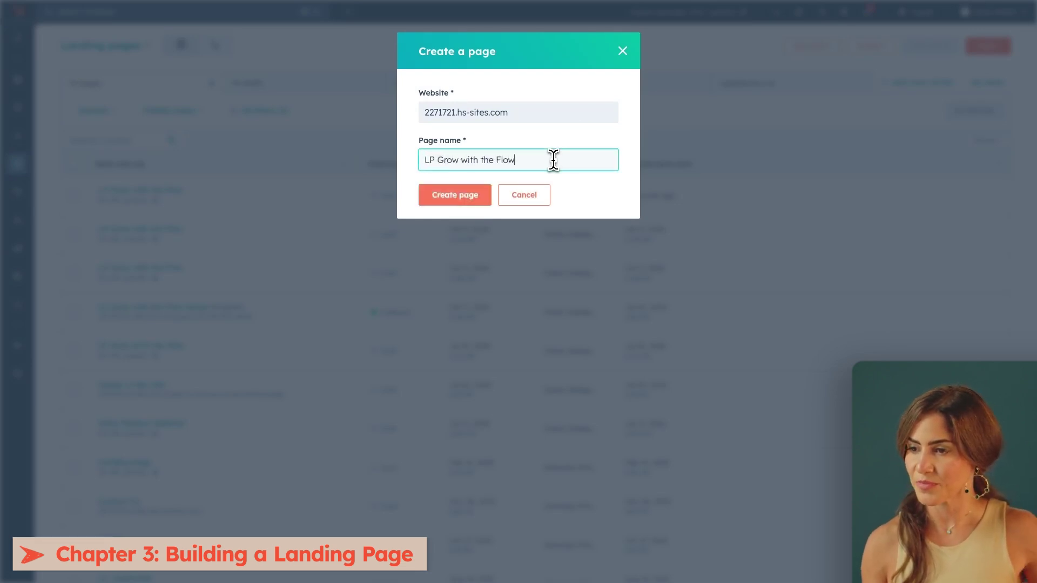
pyautogui.click(477, 197)
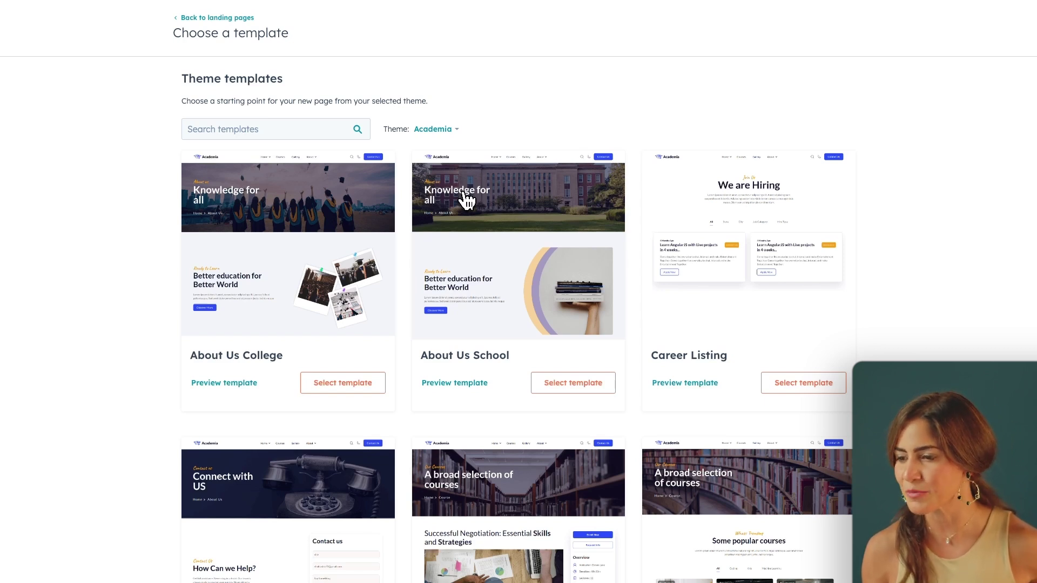
pyautogui.scroll(-2, 466, 201)
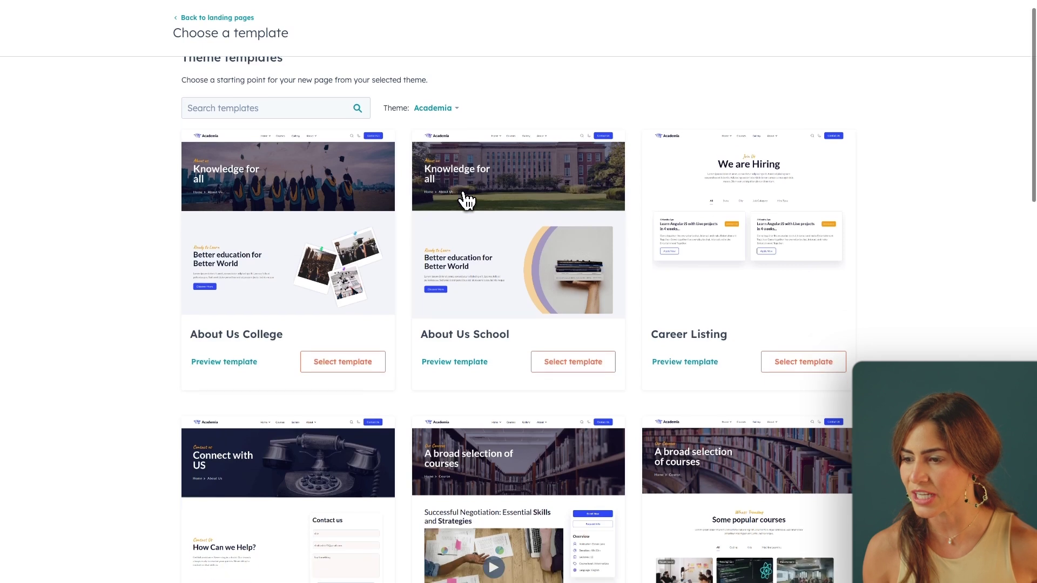
pyautogui.scroll(-1, 460, 299)
pyautogui.scroll(-2, 460, 298)
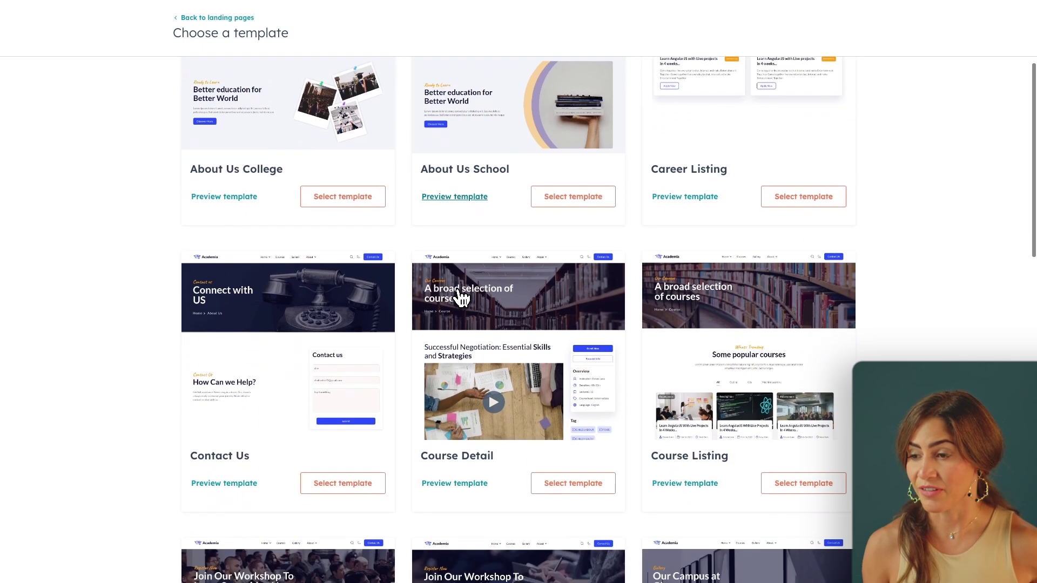
pyautogui.scroll(-1, 460, 298)
pyautogui.scroll(-2, 461, 298)
pyautogui.scroll(-1, 460, 298)
pyautogui.scroll(-1, 460, 298)
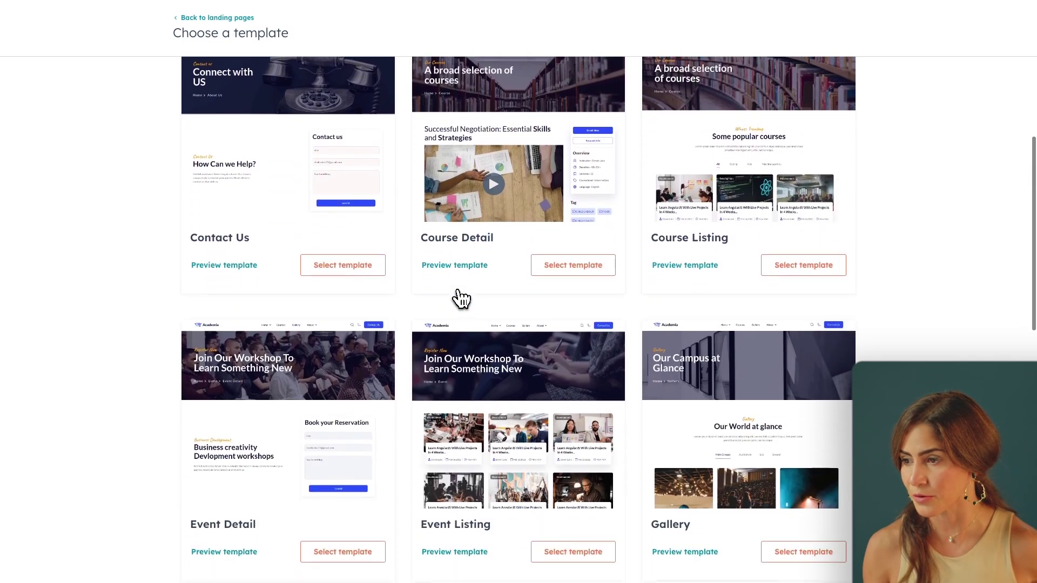
pyautogui.scroll(-2, 460, 298)
pyautogui.scroll(-1, 461, 303)
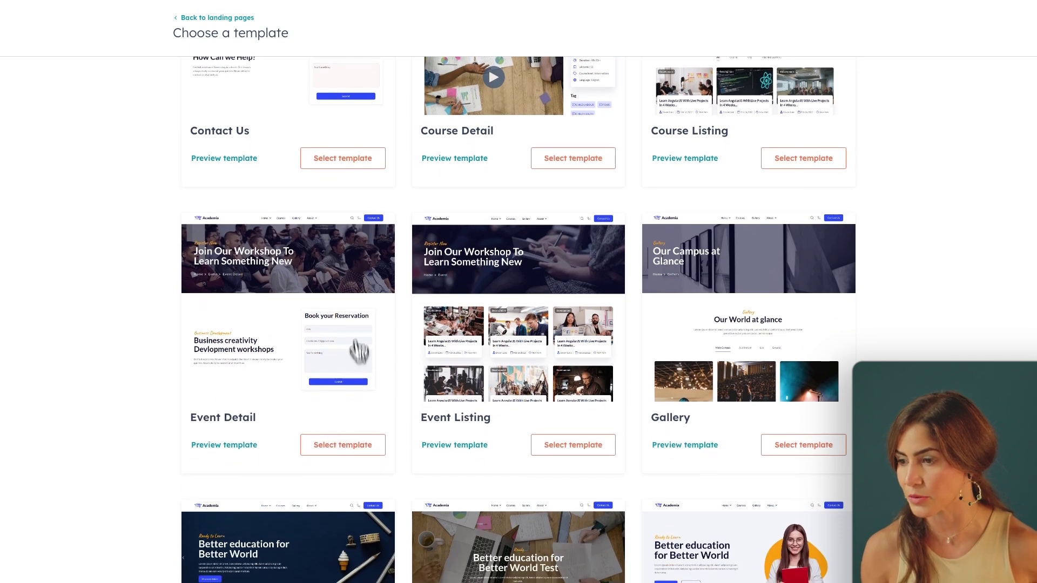
pyautogui.click(322, 446)
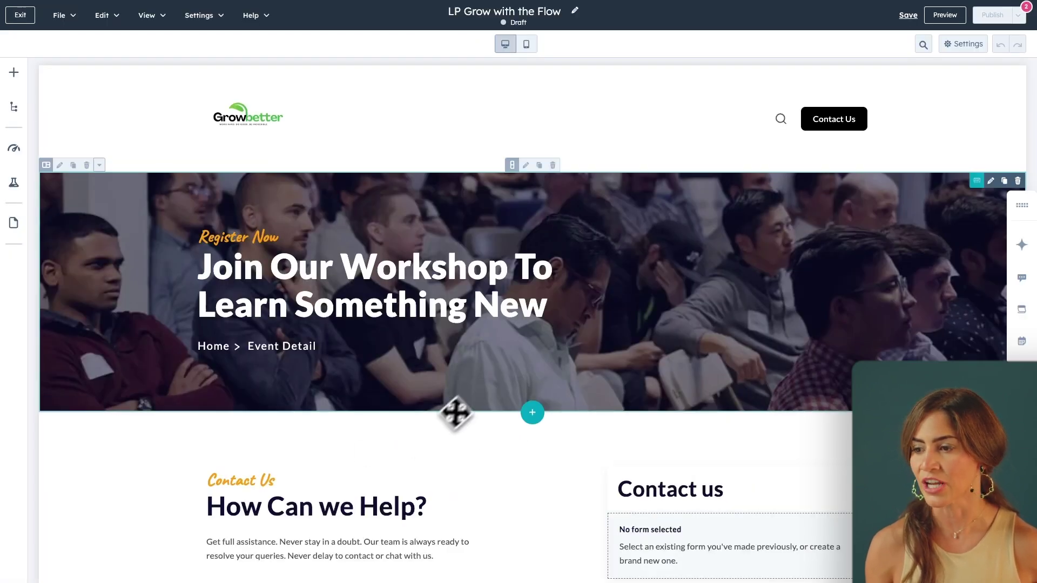
pyautogui.moveTo(481, 386)
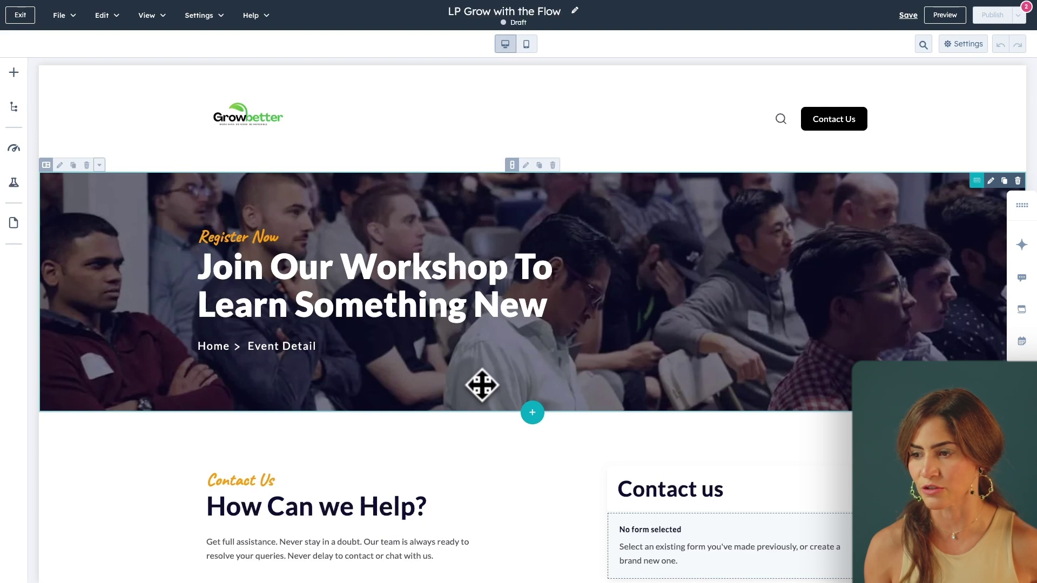
pyautogui.scroll(-1, 481, 386)
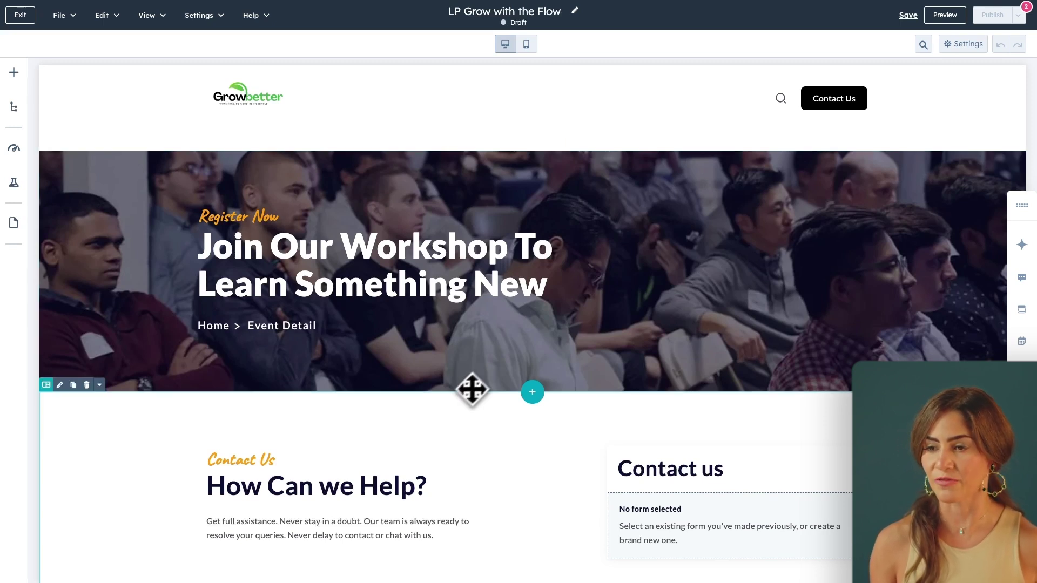
pyautogui.scroll(-2, 469, 389)
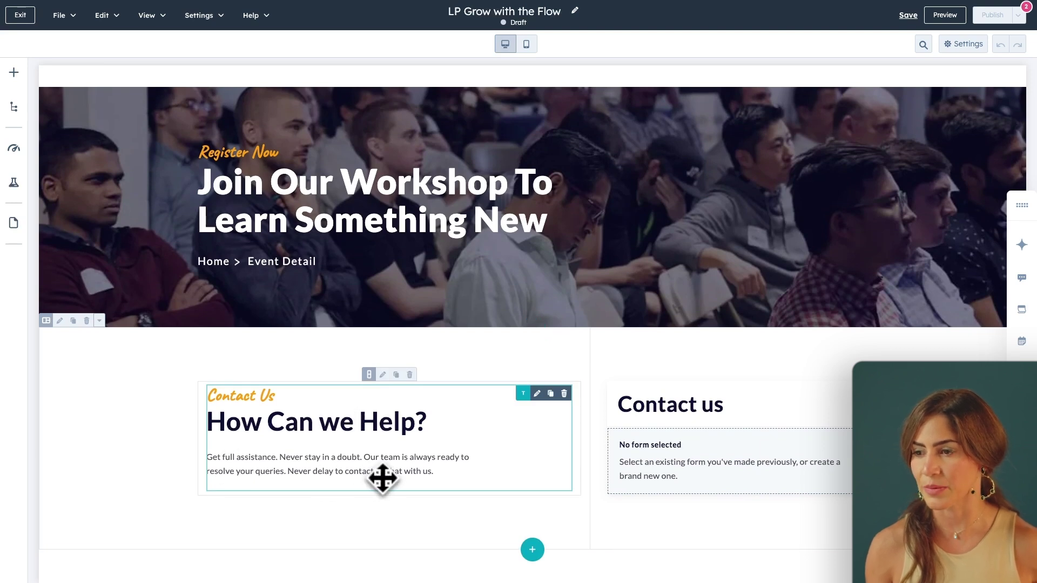
# Step: Open the Content panel of the 'How Can we Help?' rich text module
pyautogui.click(317, 429)
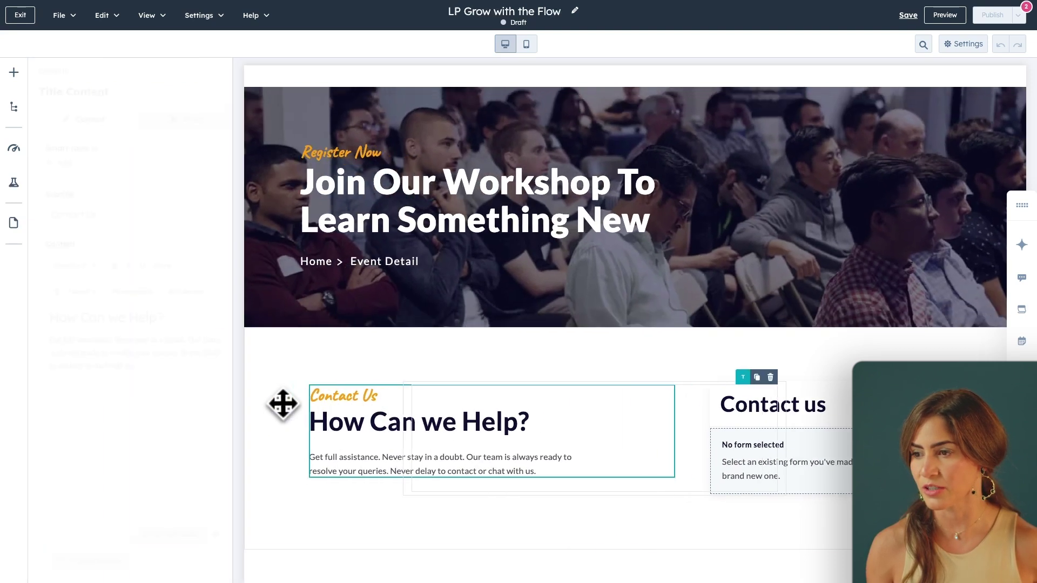
# Step: Change the module's subtitle to 'RSVP', its heading to 'Join our HubSpot User Group', and its paragraph to a sales-process paragraph
pyautogui.tripleClick(106, 213)
pyautogui.write('RSVP')
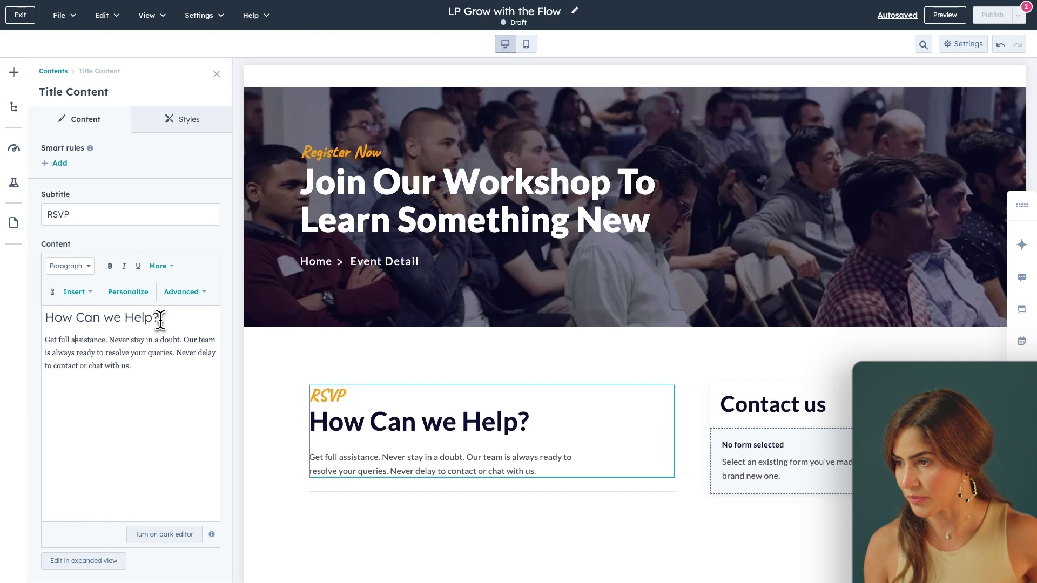
pyautogui.moveTo(160, 318); pyautogui.dragTo(50, 320)
pyautogui.write('Joi')
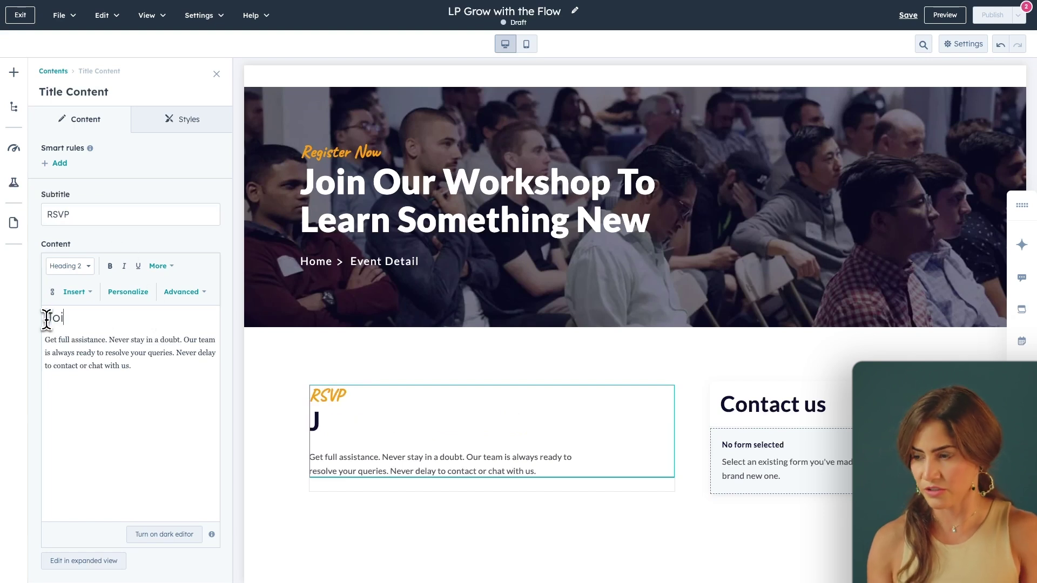
pyautogui.write('n our HubSpot Use')
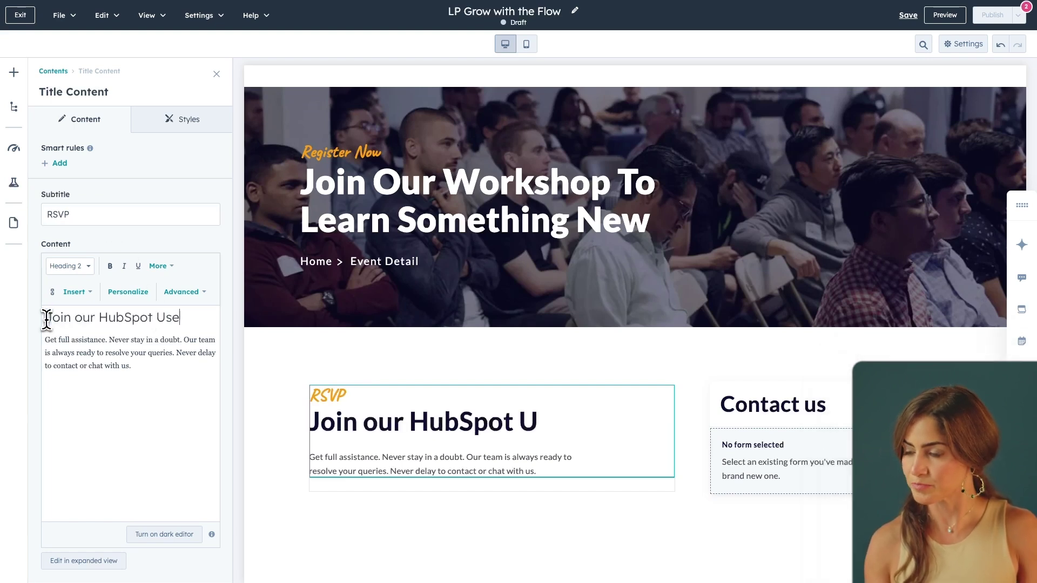
pyautogui.write('r Group')
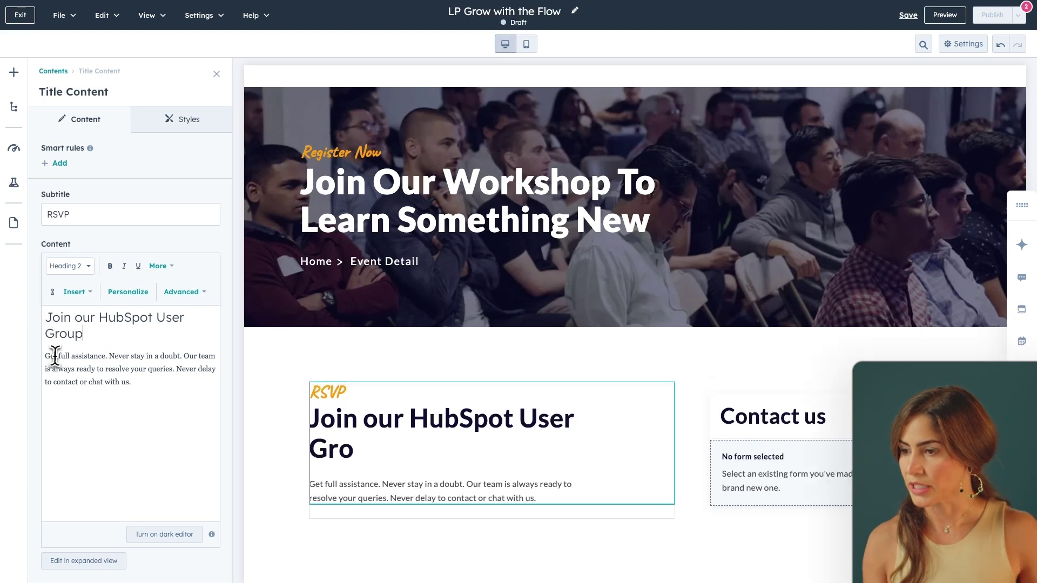
pyautogui.moveTo(47, 357); pyautogui.dragTo(161, 403)
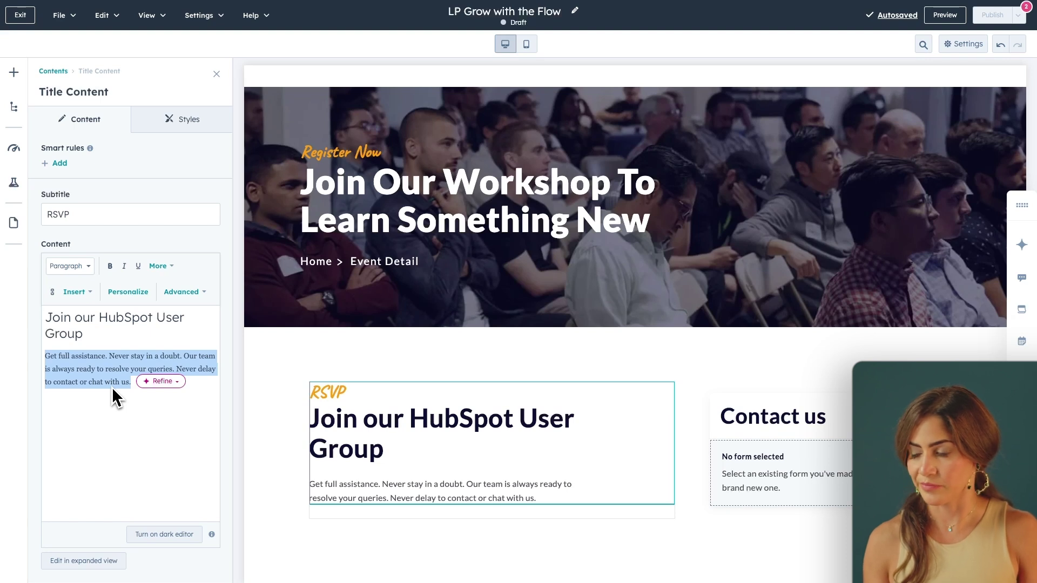
pyautogui.write('Join our Automation workshop masterclass to learn how to a')
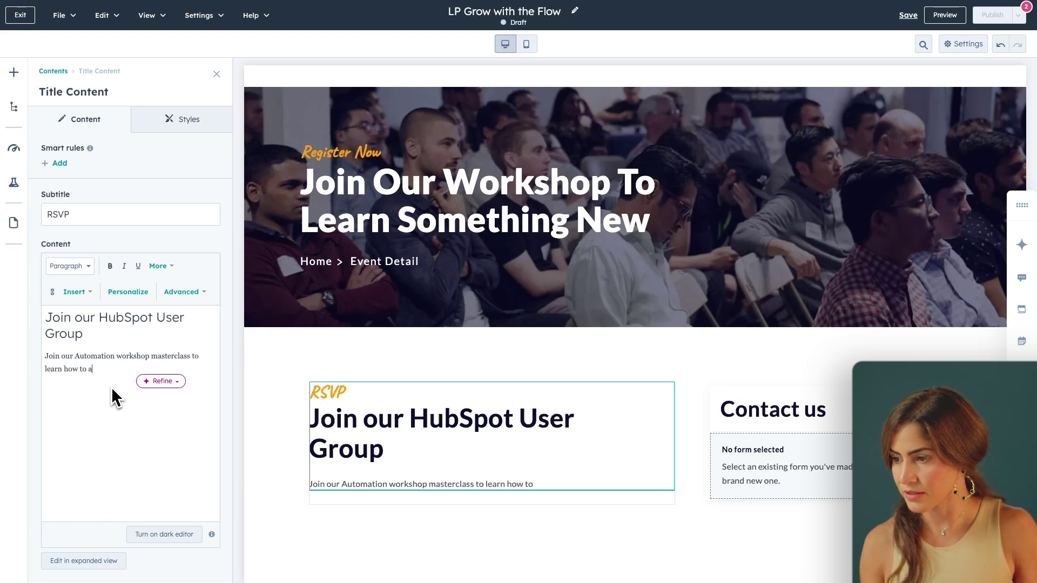
pyautogui.write('sales')
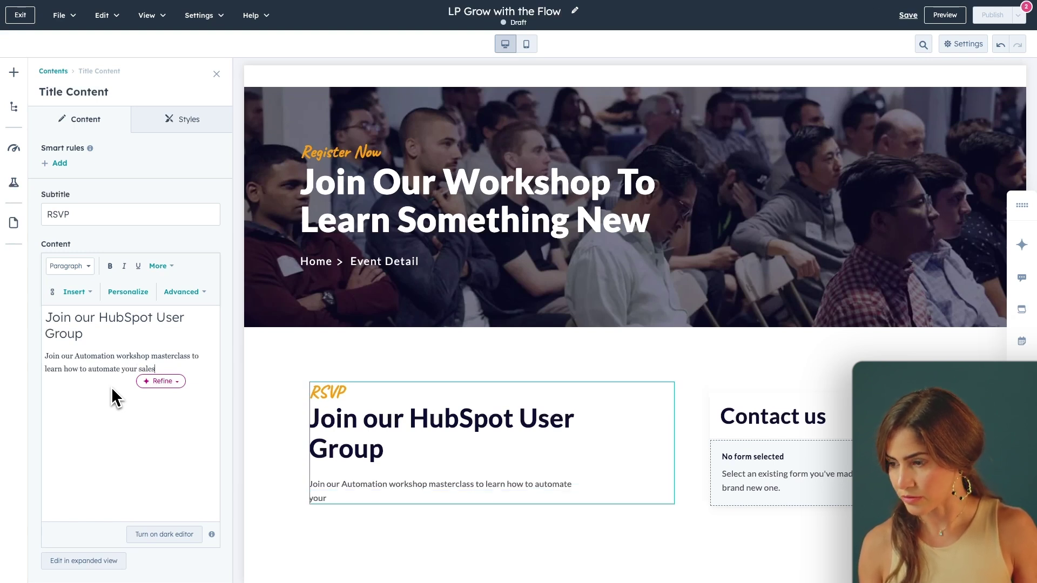
pyautogui.write(' process.')
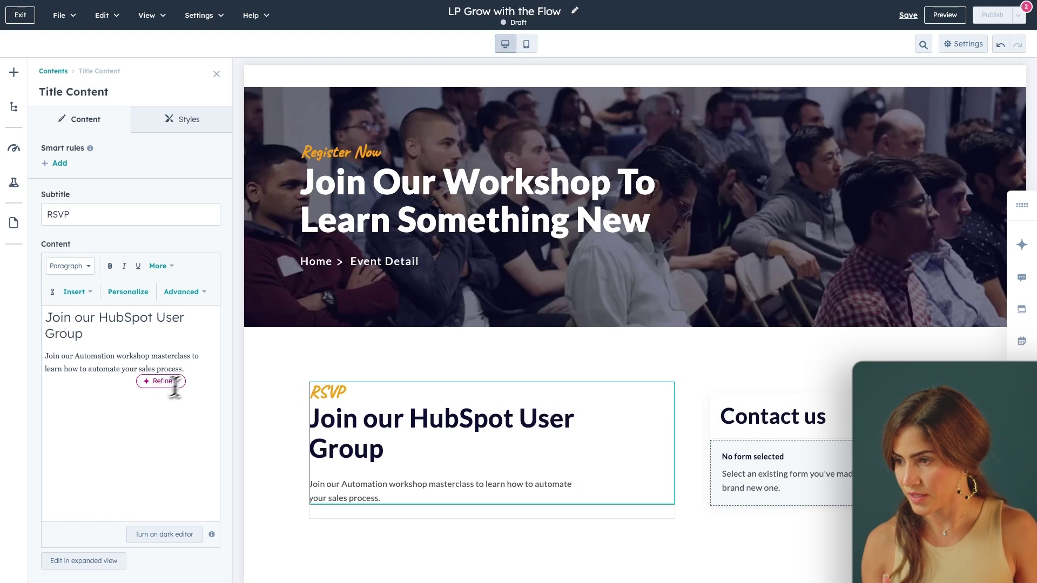
pyautogui.moveTo(186, 368); pyautogui.dragTo(45, 363)
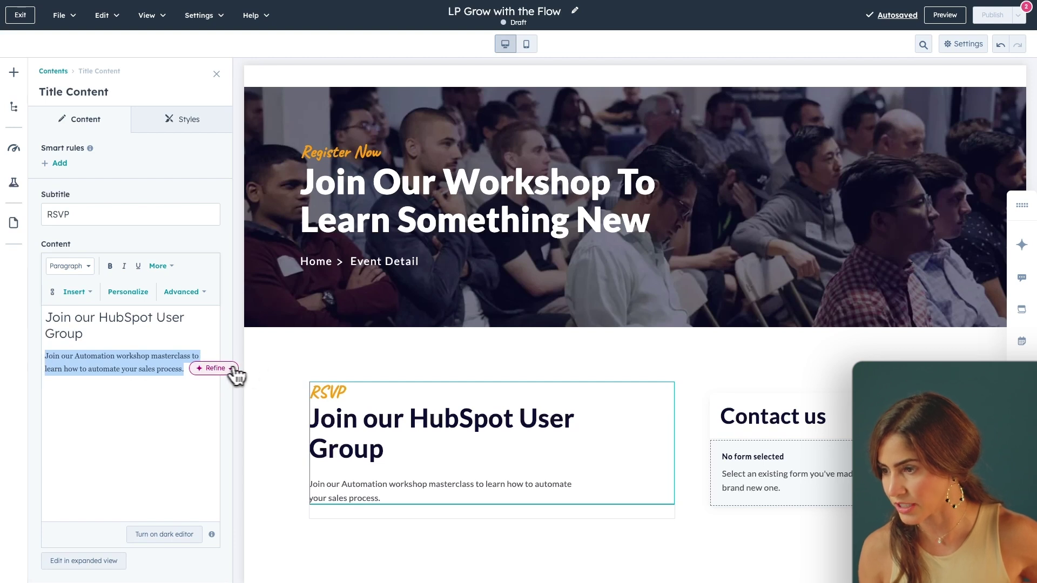
pyautogui.click(213, 368)
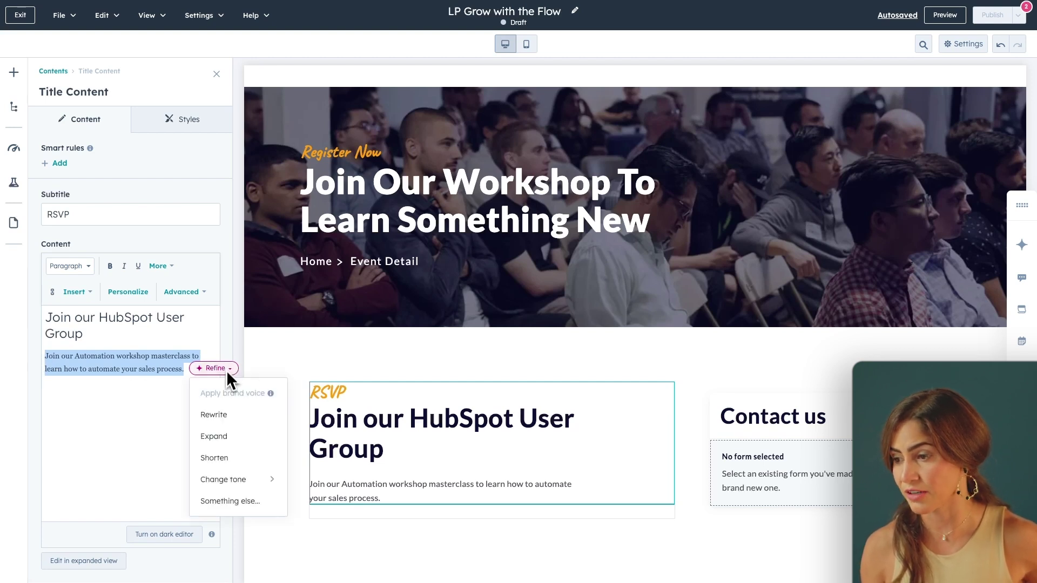
# Step: Replace the paragraph with Copilot's rewrite about streamlining the sales process
pyautogui.click(214, 416)
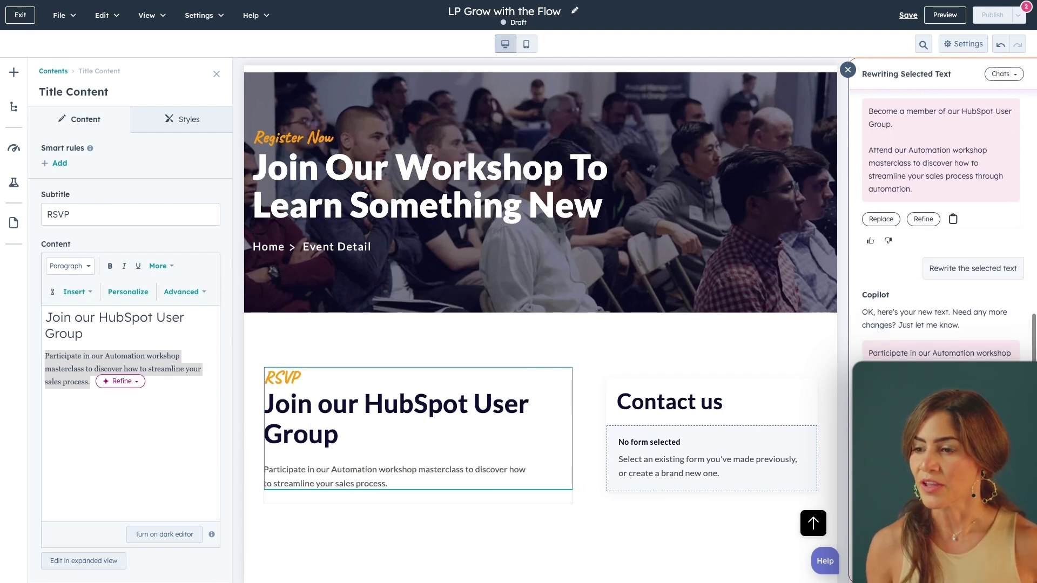
pyautogui.click(187, 429)
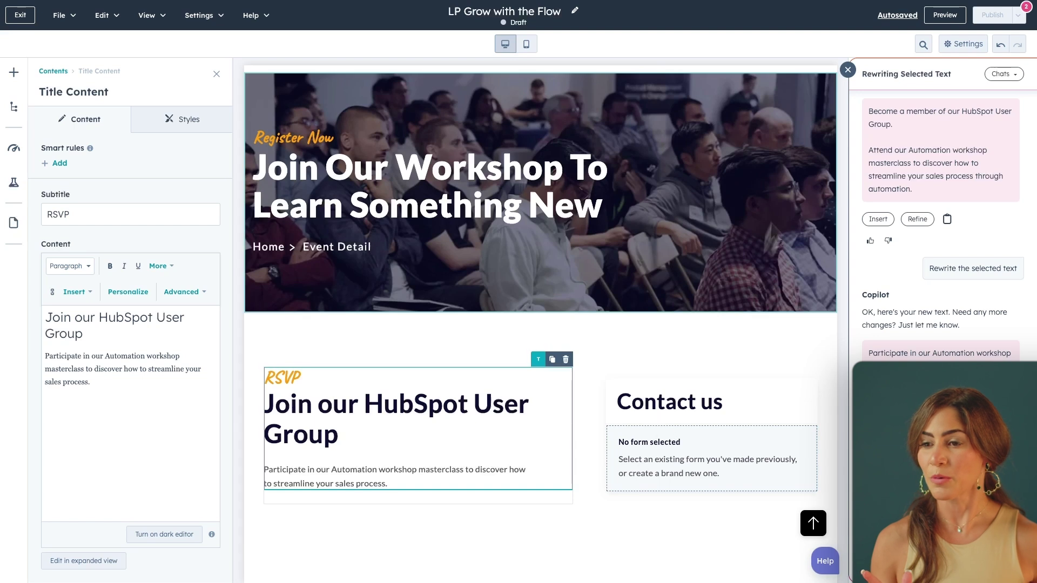
pyautogui.click(846, 78)
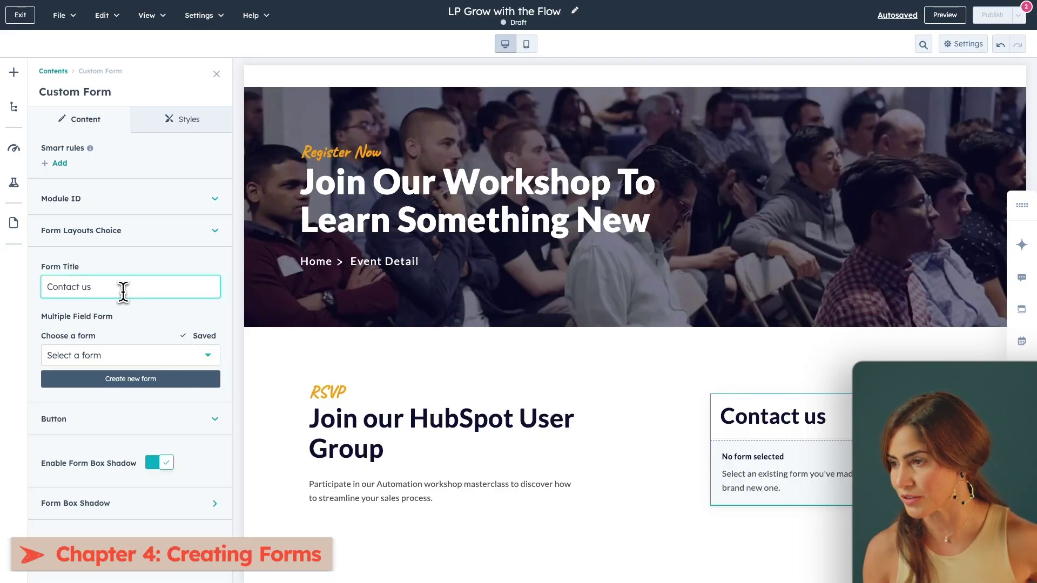
# Step: Set the form module to the 'Grow with The Flow Register now' form
pyautogui.moveTo(122, 289); pyautogui.dragTo(31, 299)
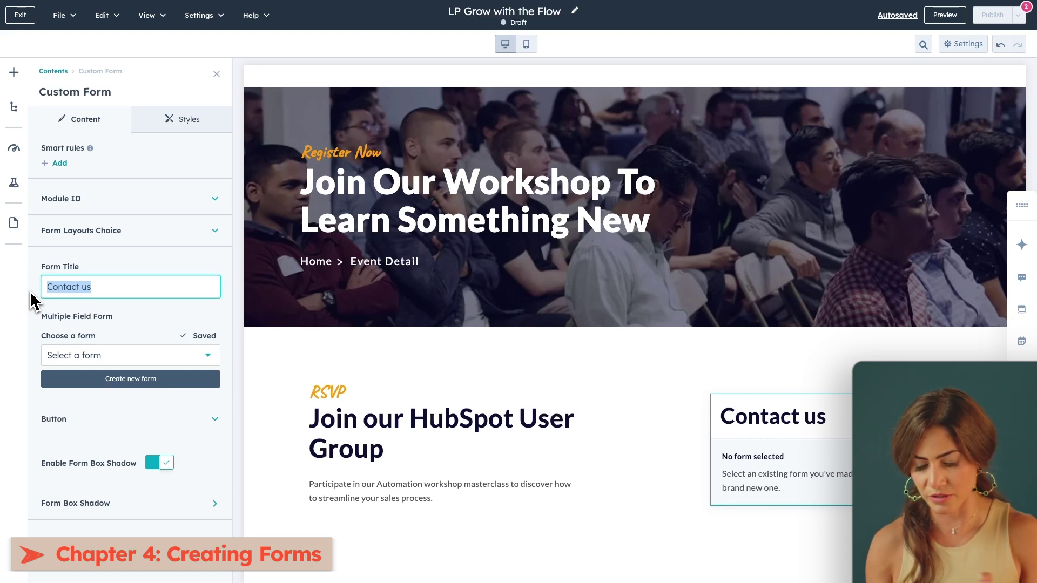
pyautogui.write('Grow with the Flow')
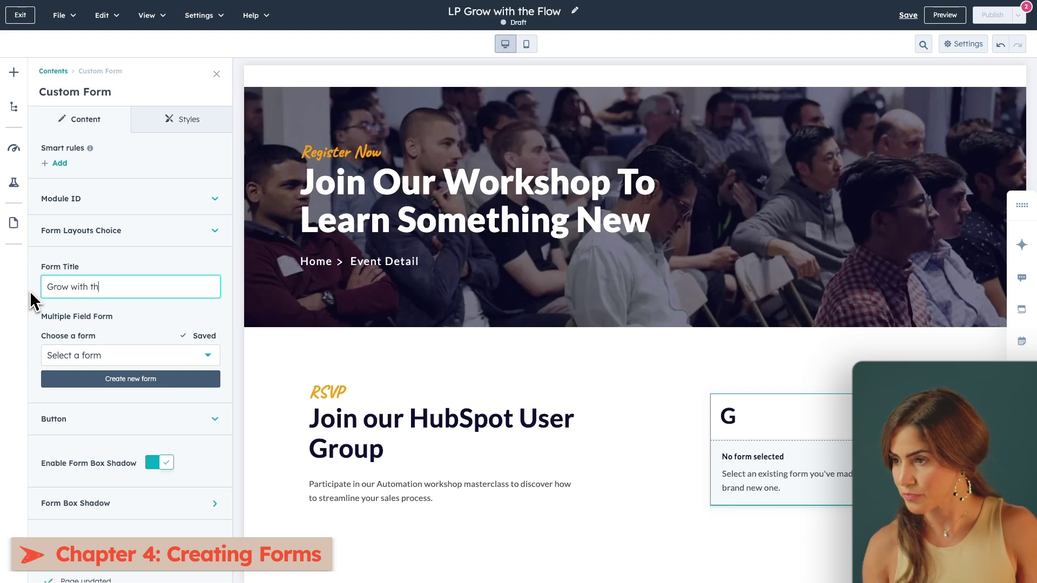
pyautogui.click(106, 366)
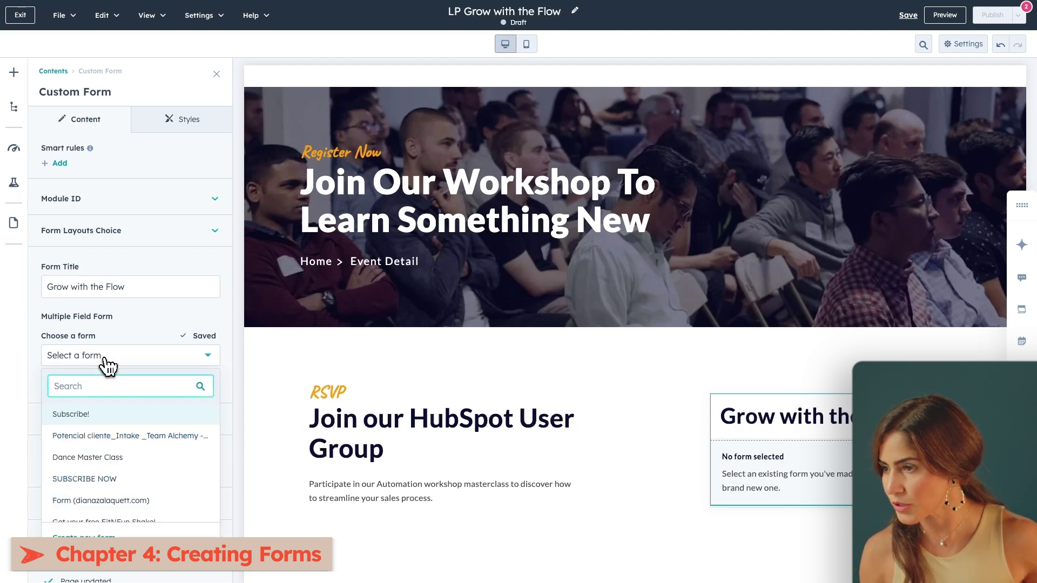
pyautogui.scroll(-1, 106, 421)
pyautogui.scroll(-1, 107, 439)
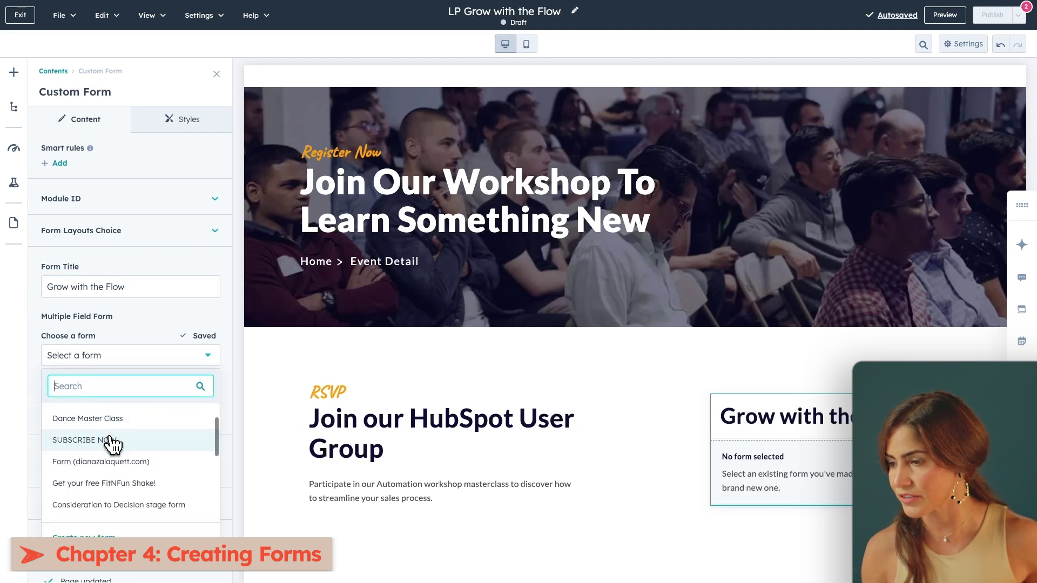
pyautogui.scroll(-1, 113, 481)
pyautogui.scroll(-1, 114, 481)
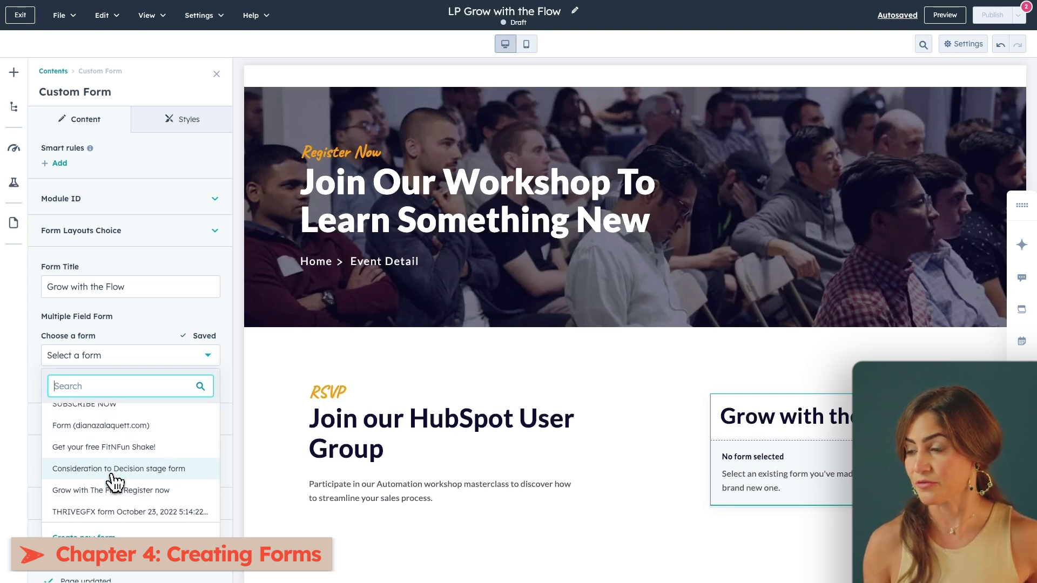
pyautogui.scroll(-1, 113, 481)
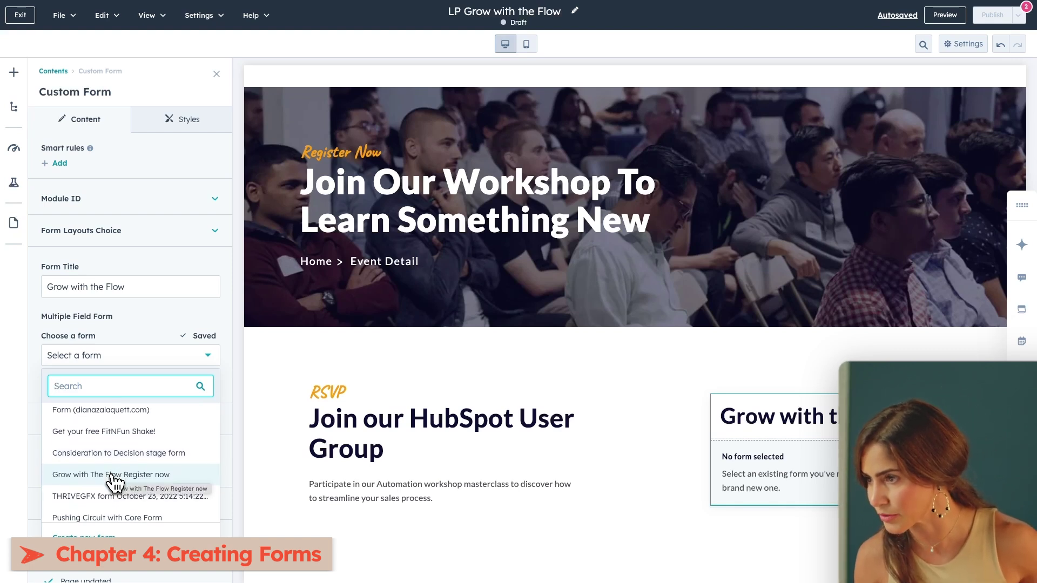
pyautogui.click(115, 482)
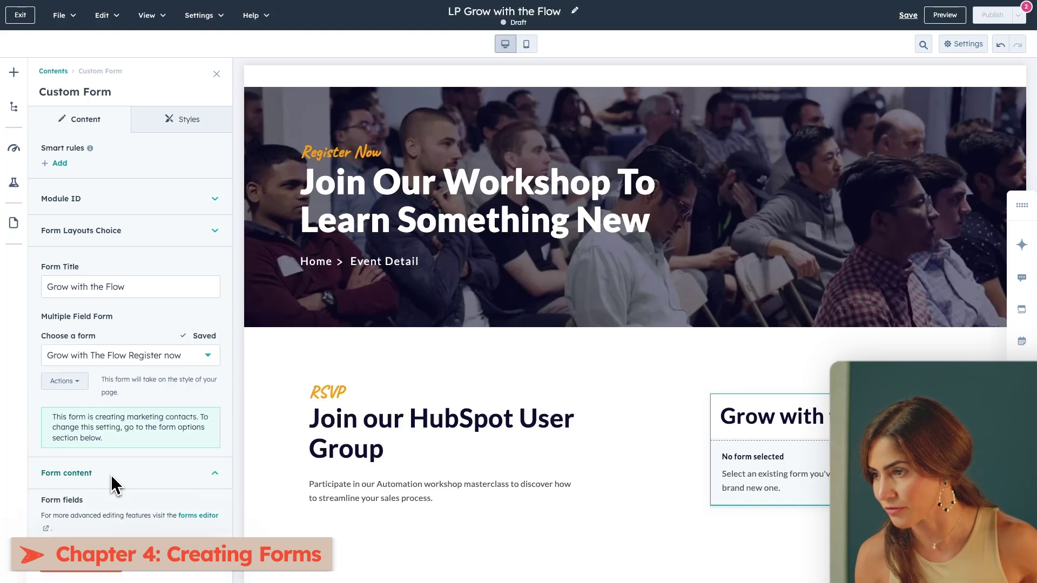
pyautogui.scroll(-1, 112, 483)
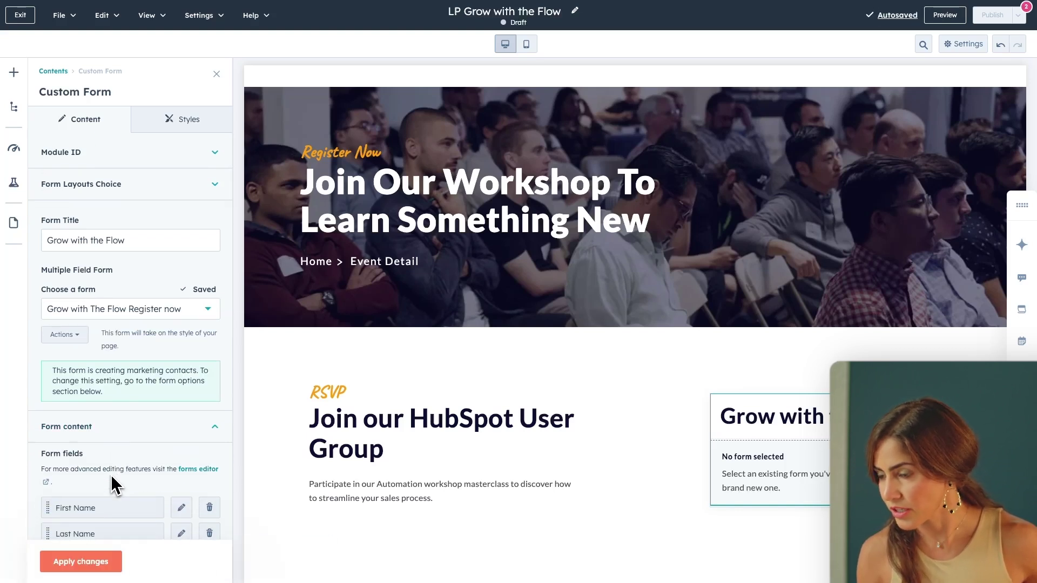
pyautogui.scroll(-2, 111, 477)
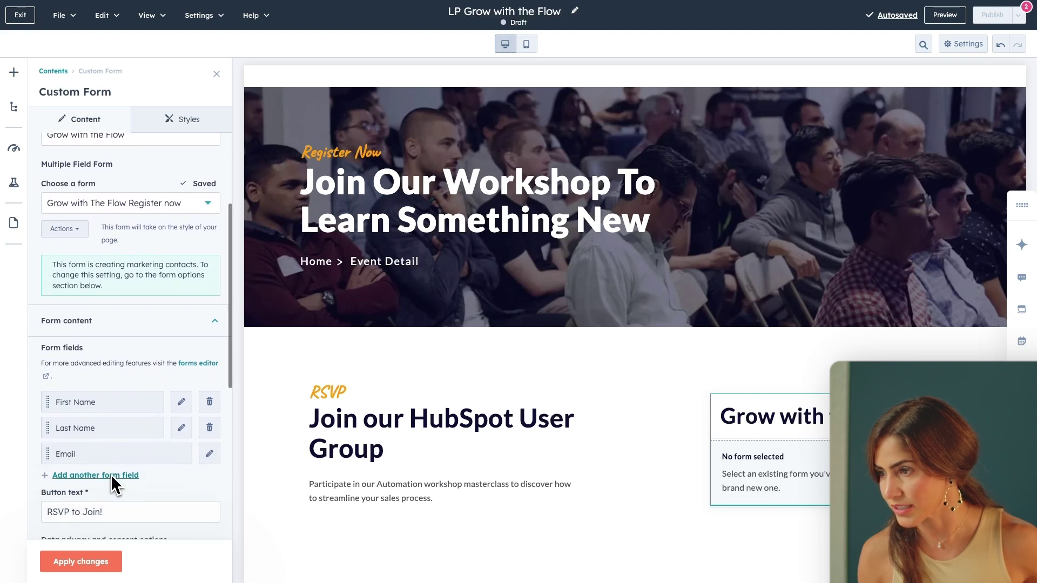
pyautogui.scroll(-1, 112, 484)
pyautogui.scroll(-2, 110, 483)
pyautogui.scroll(-1, 111, 484)
pyautogui.click(115, 442)
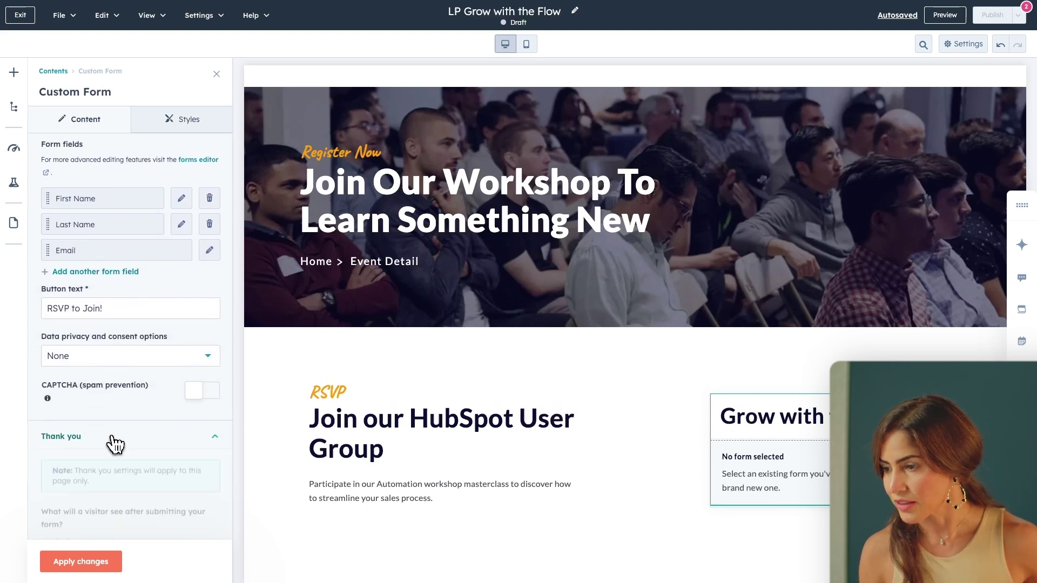
pyautogui.scroll(-2, 114, 442)
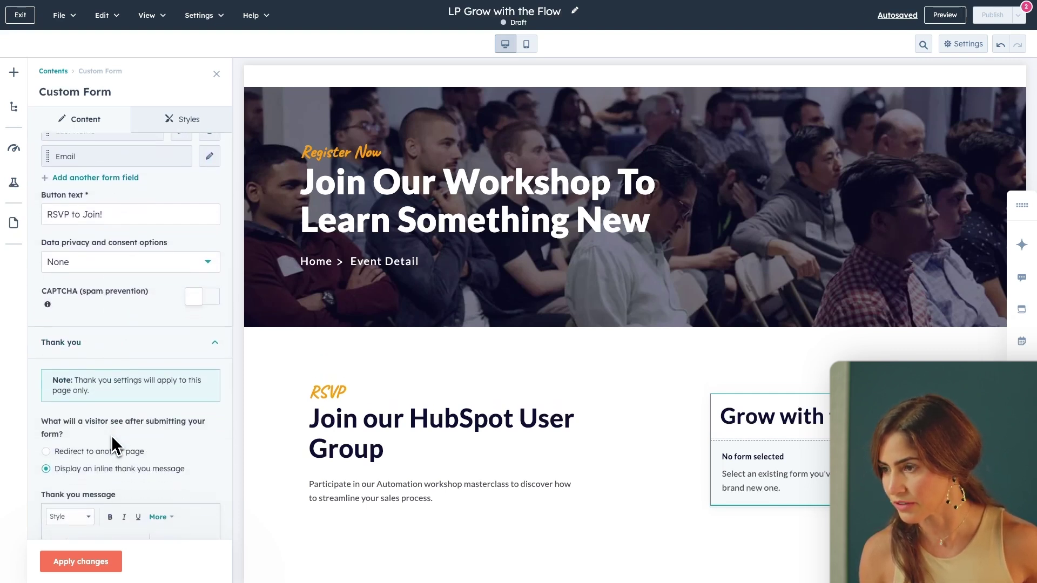
pyautogui.scroll(-1, 112, 438)
pyautogui.scroll(-1, 113, 437)
pyautogui.scroll(-1, 114, 434)
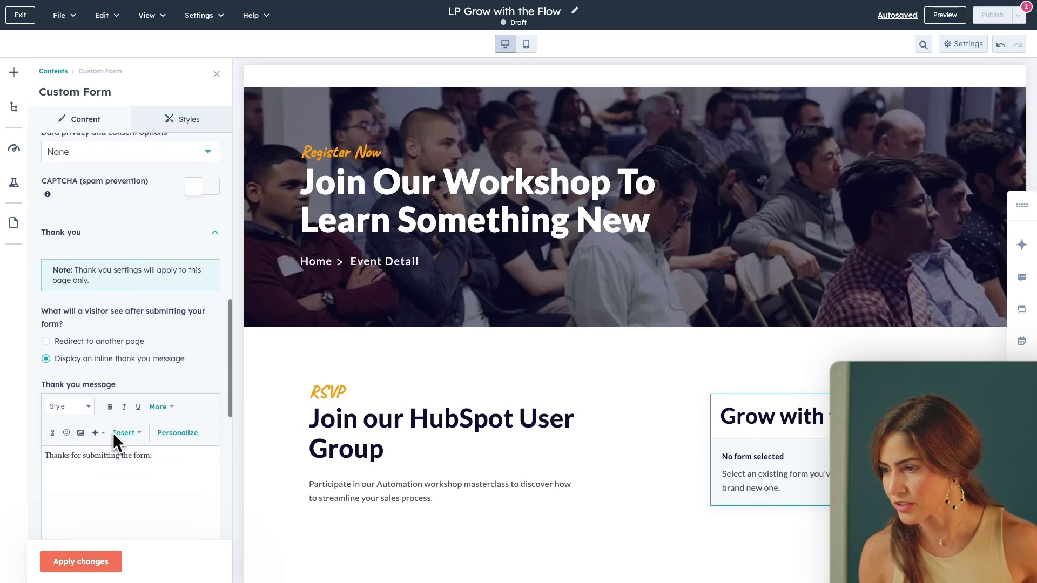
# Step: Make the thank-you message 'Thank you for registering to our webinar. You'll receive a confirmation email shortly!' and apply it
pyautogui.moveTo(166, 457); pyautogui.dragTo(44, 464)
pyautogui.write('T')
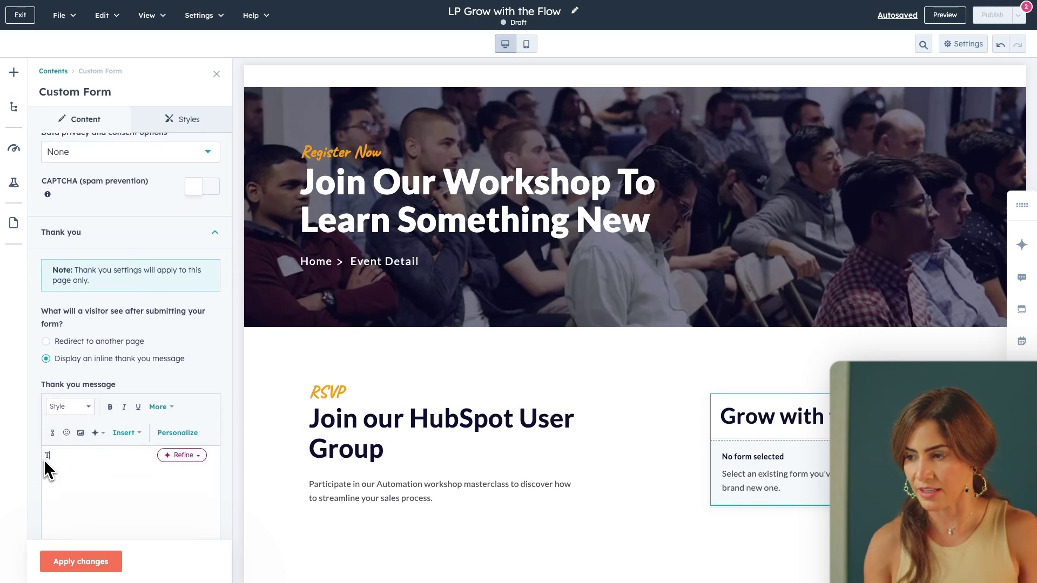
pyautogui.write('hank you for registering')
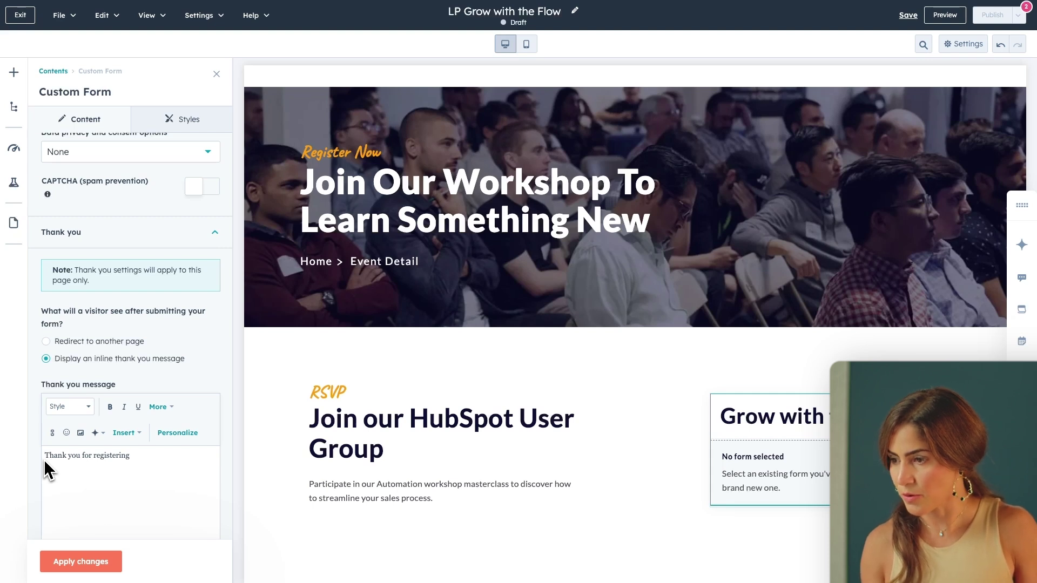
pyautogui.write(" to our webinar. You'll receive a confirmation email sho")
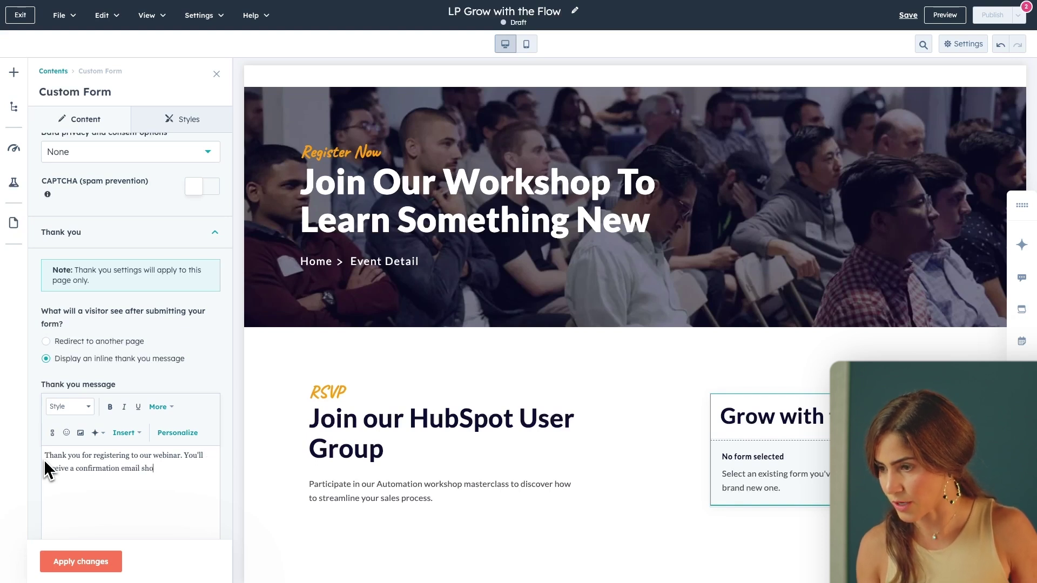
pyautogui.write('rtly!')
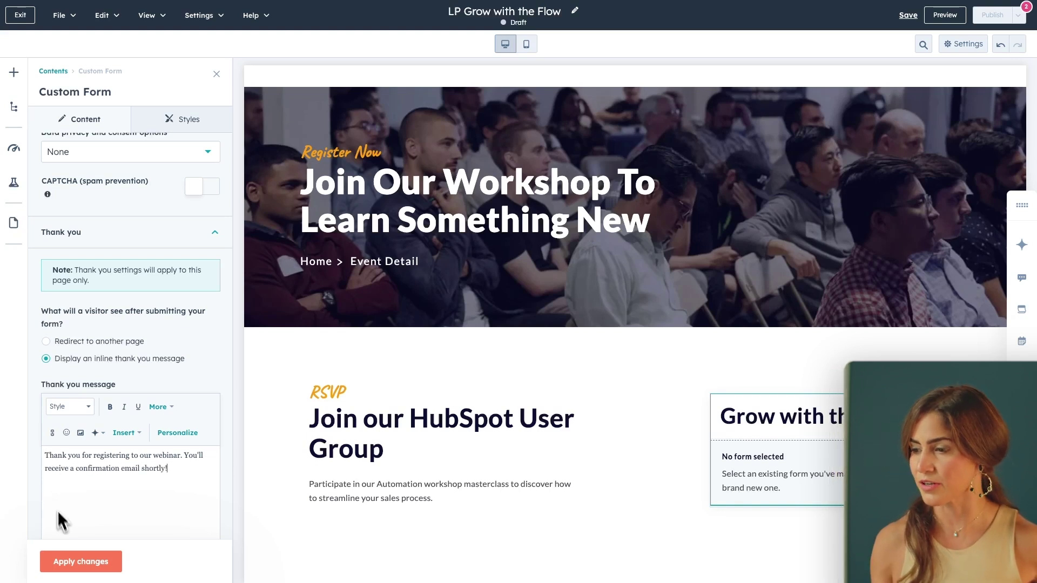
pyautogui.click(73, 562)
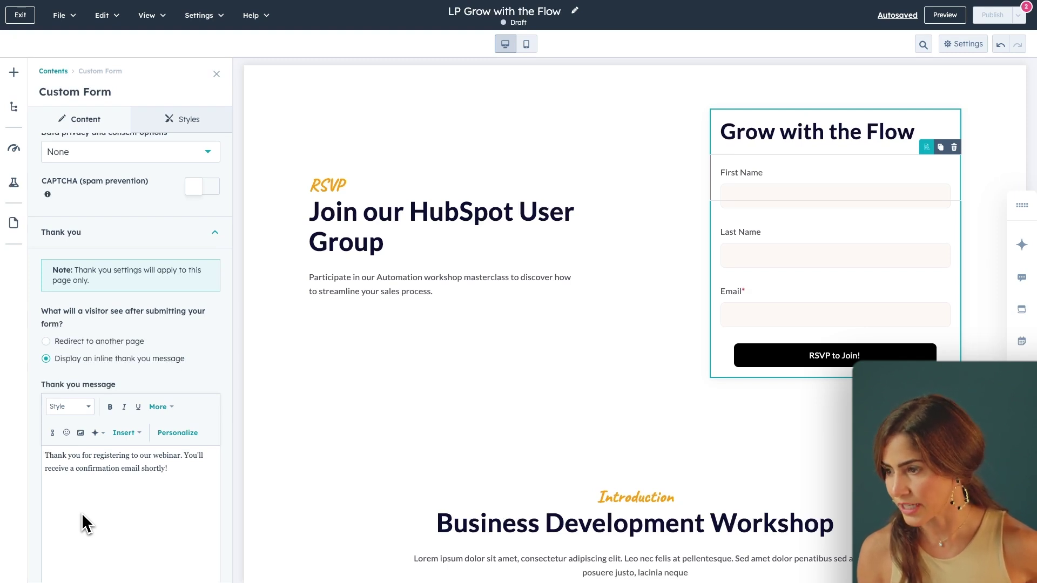
pyautogui.scroll(-5, 82, 513)
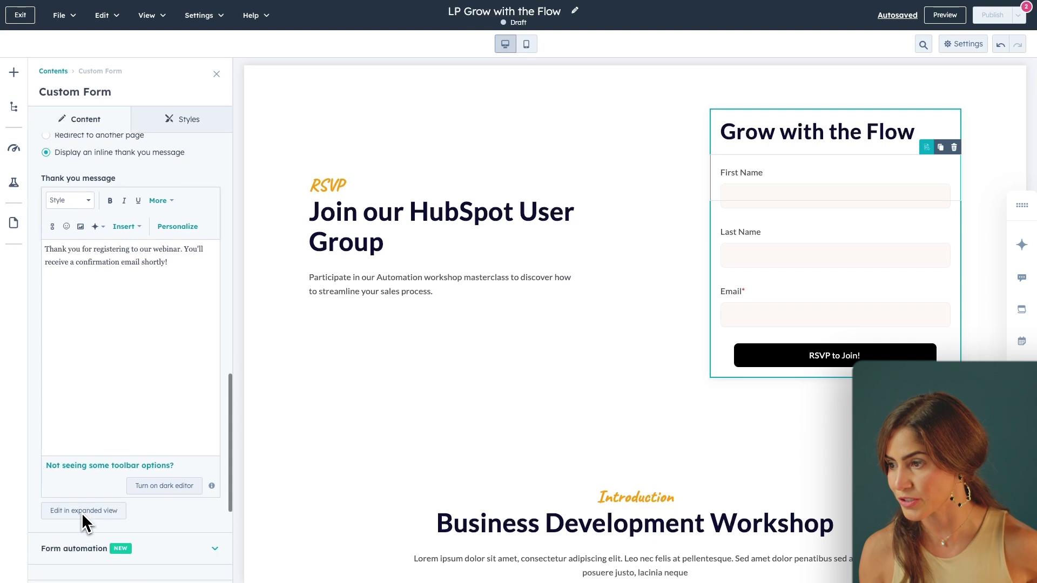
pyautogui.scroll(-2, 82, 513)
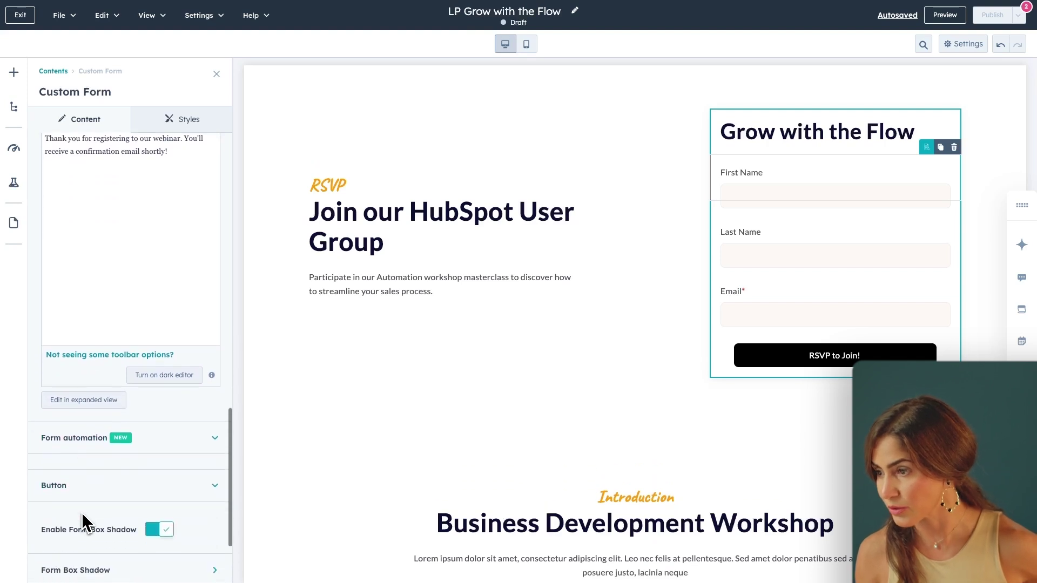
# Step: Expand the form's automation settings to show the contact-creation options
pyautogui.click(79, 438)
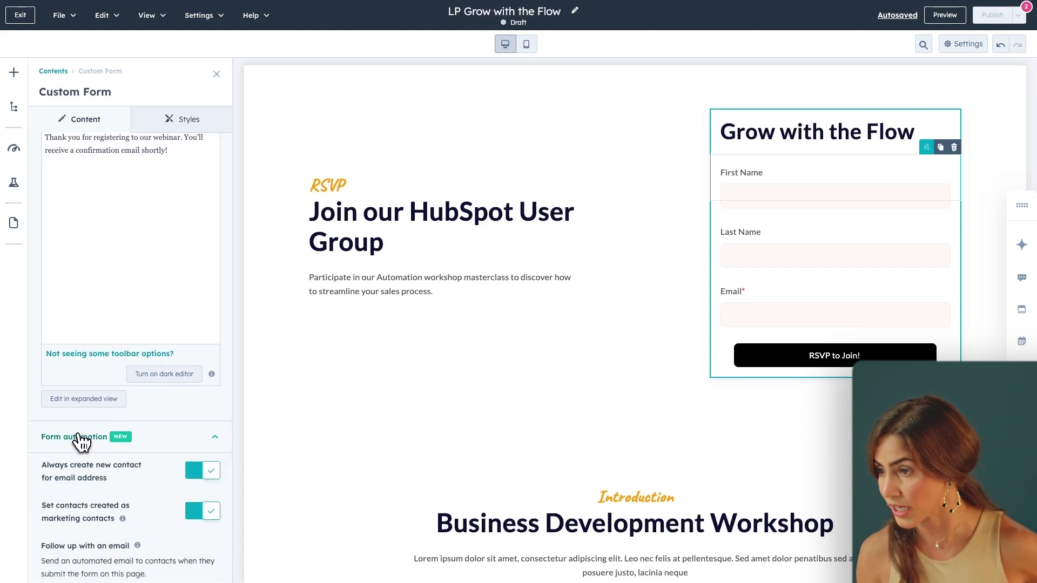
pyautogui.scroll(-2, 89, 484)
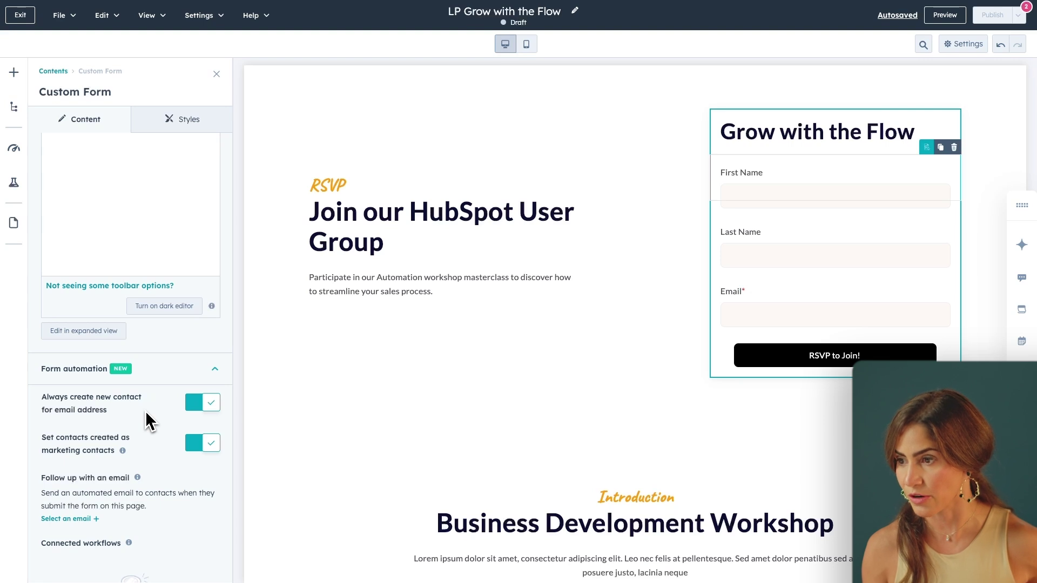
pyautogui.scroll(-1, 146, 412)
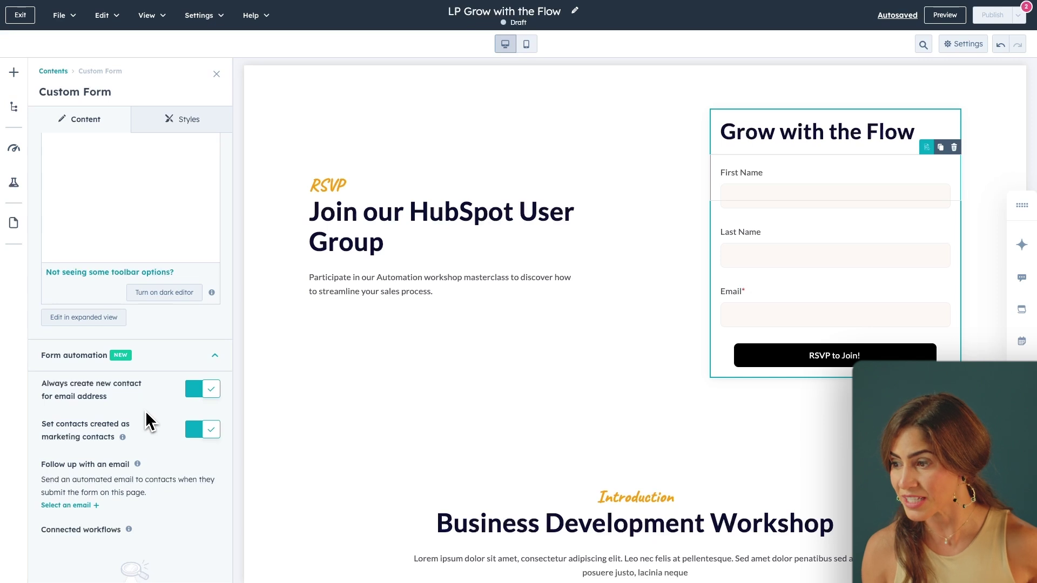
pyautogui.scroll(-2, 145, 410)
# Step: Set 'Grow with the Flow Series - confirmation email' as the submitters' follow-up email
pyautogui.click(84, 481)
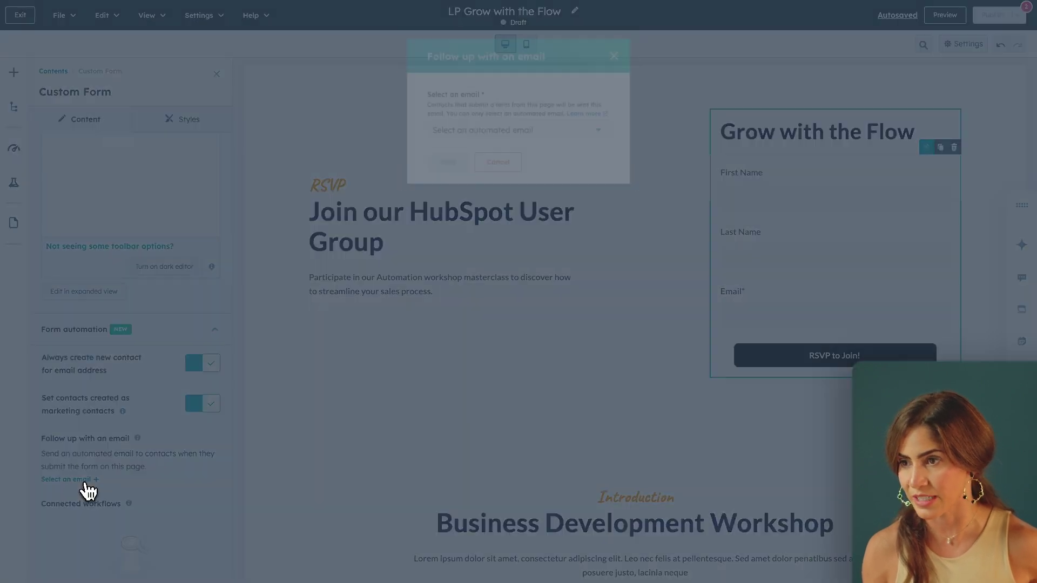
pyautogui.click(442, 145)
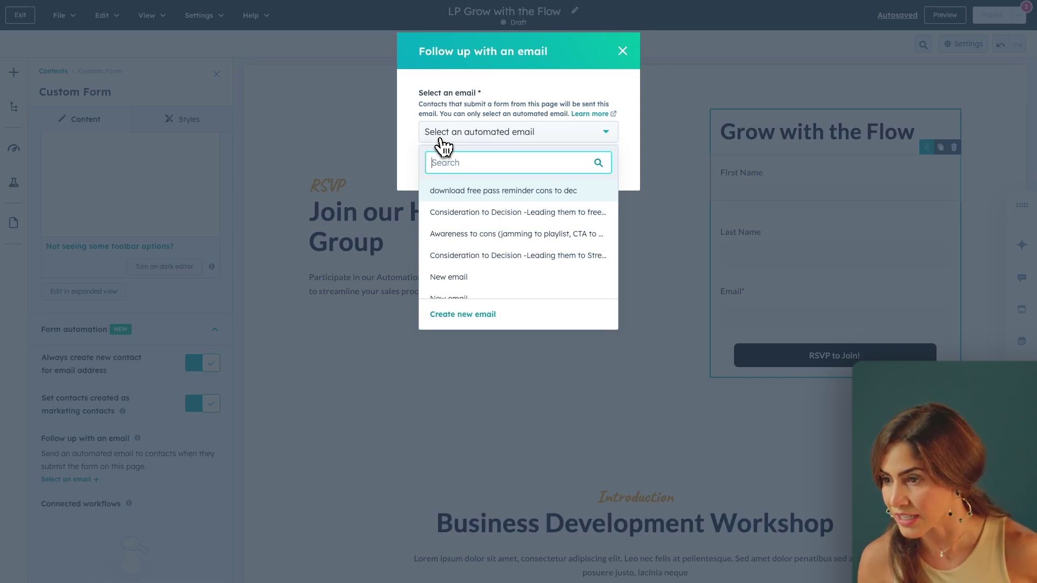
pyautogui.scroll(-1, 468, 243)
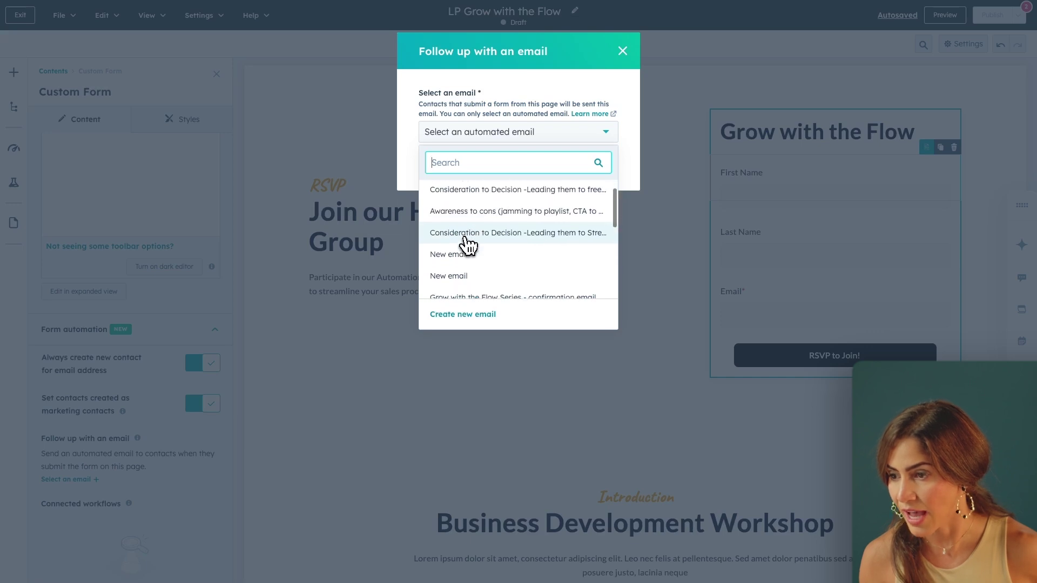
pyautogui.scroll(-2, 468, 244)
pyautogui.scroll(-1, 468, 244)
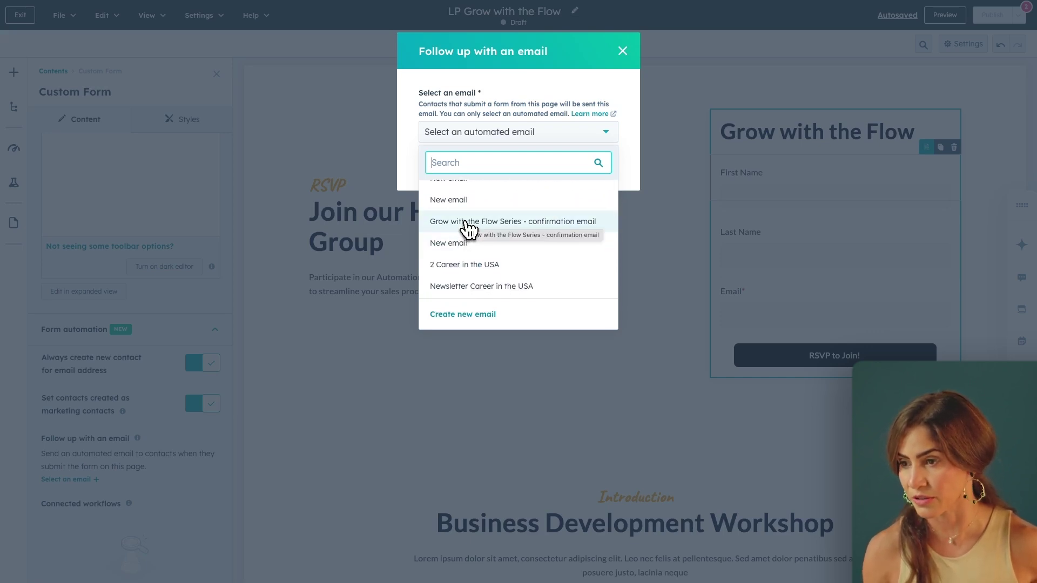
pyautogui.click(468, 221)
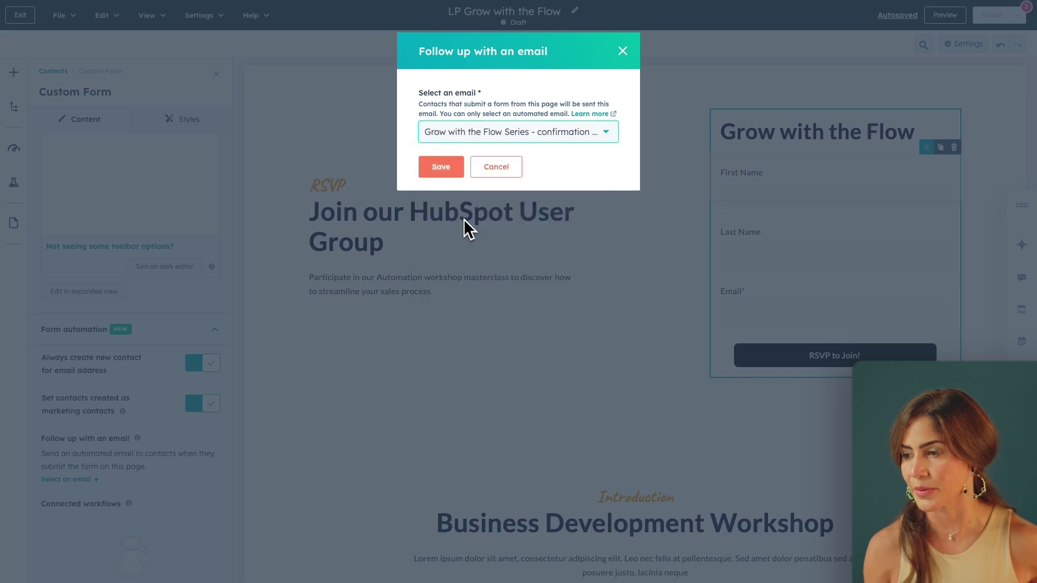
pyautogui.click(446, 171)
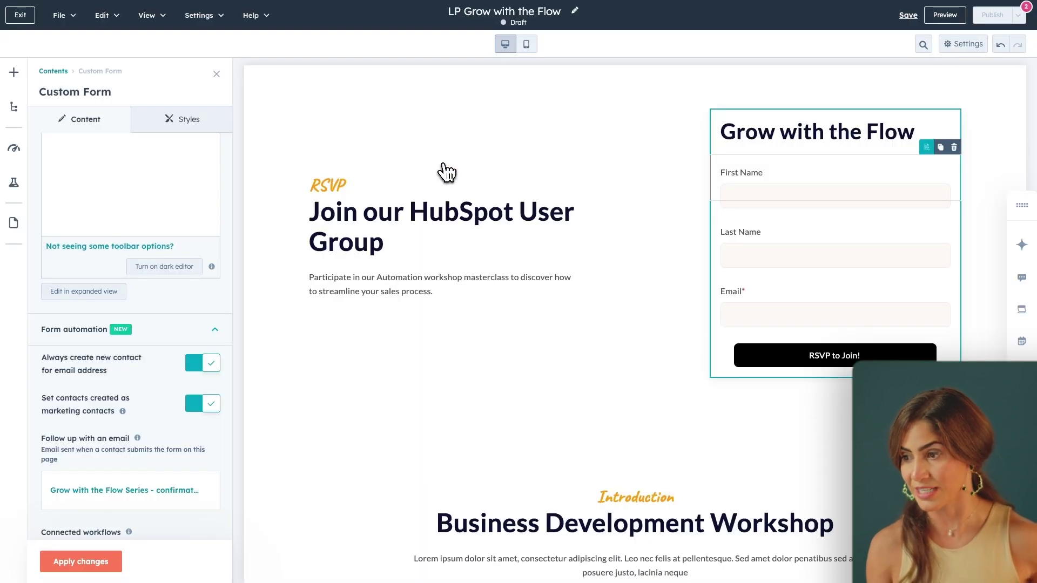
pyautogui.click(97, 565)
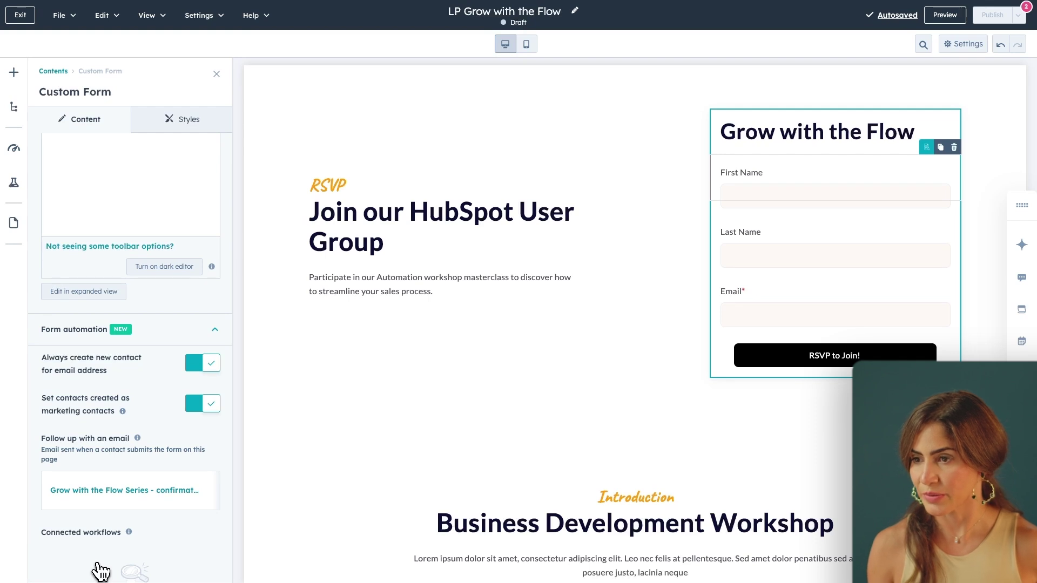
pyautogui.scroll(-5, 628, 444)
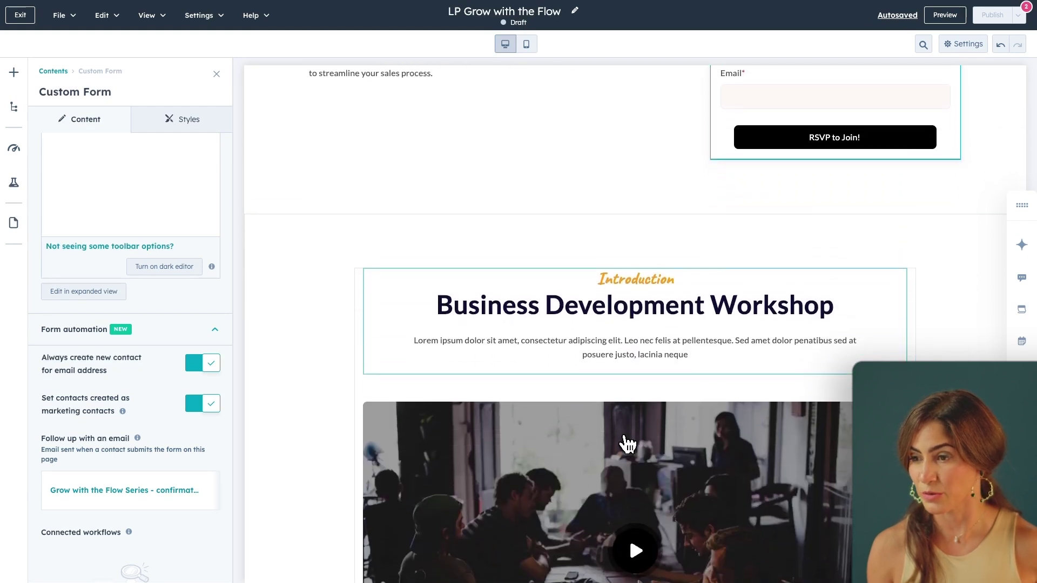
pyautogui.scroll(-2, 628, 444)
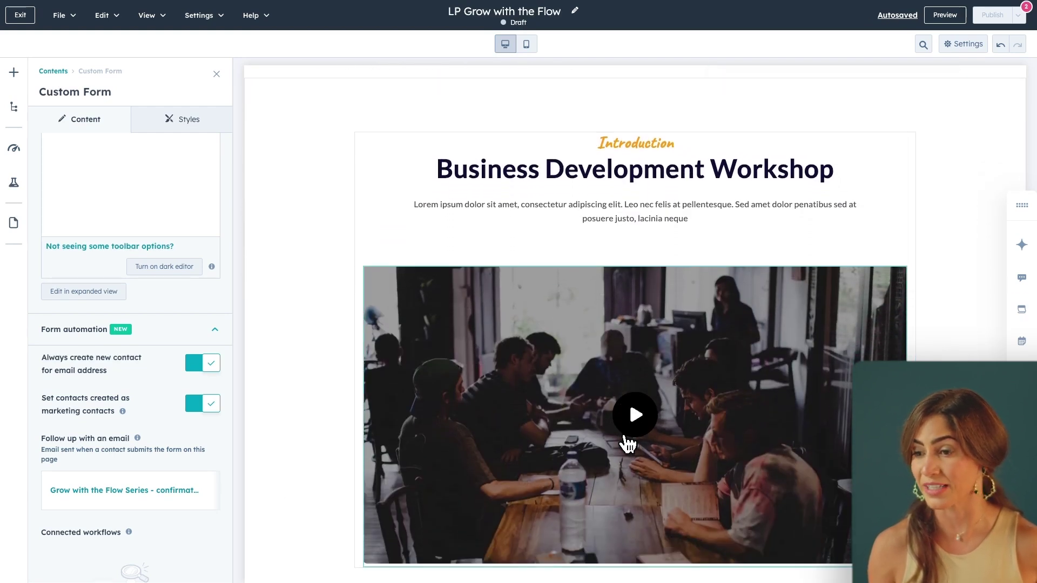
pyautogui.scroll(-1, 620, 486)
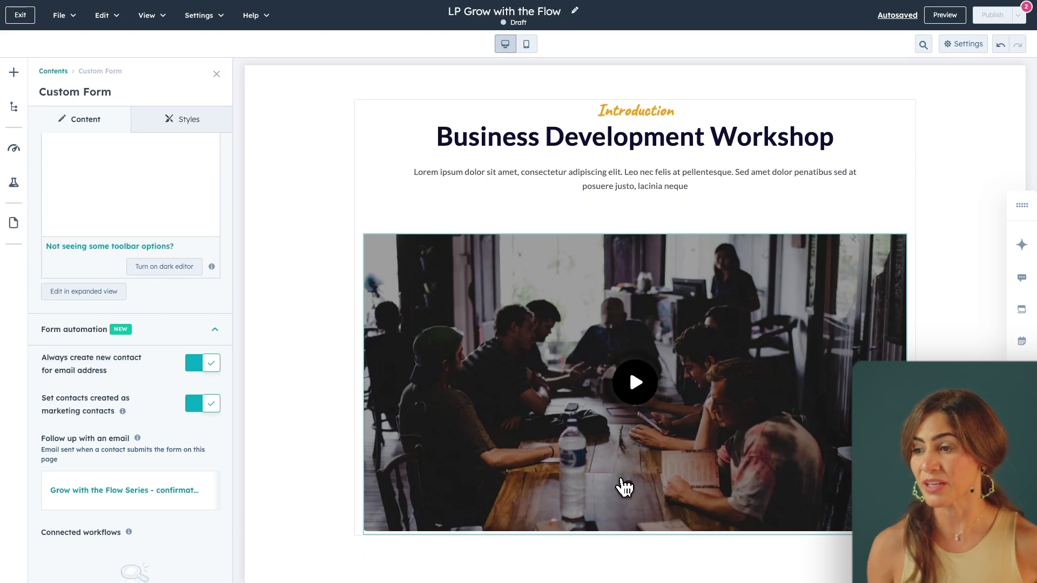
pyautogui.scroll(-2, 620, 486)
pyautogui.scroll(-2, 621, 488)
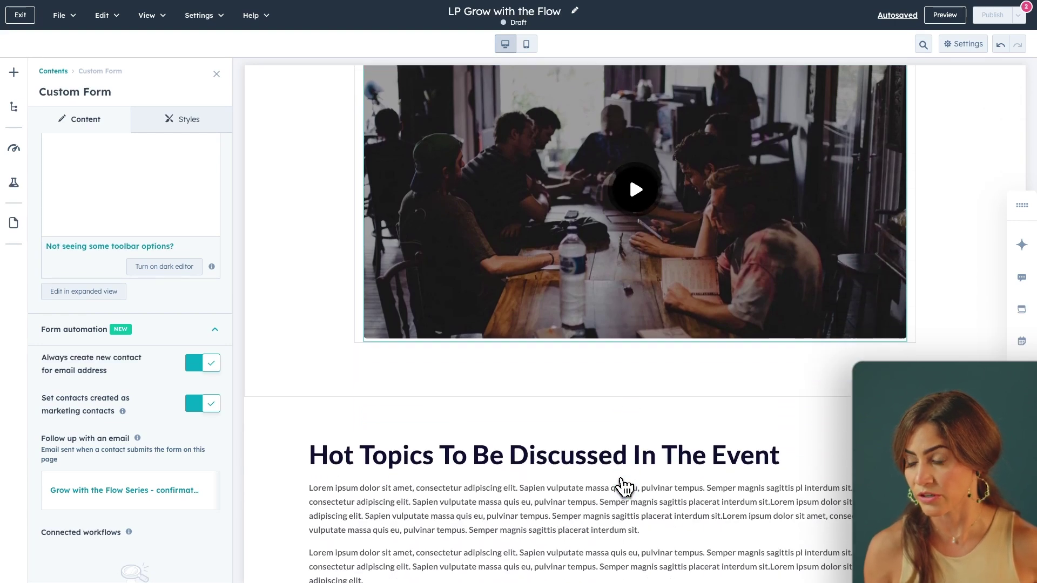
pyautogui.scroll(-1, 597, 479)
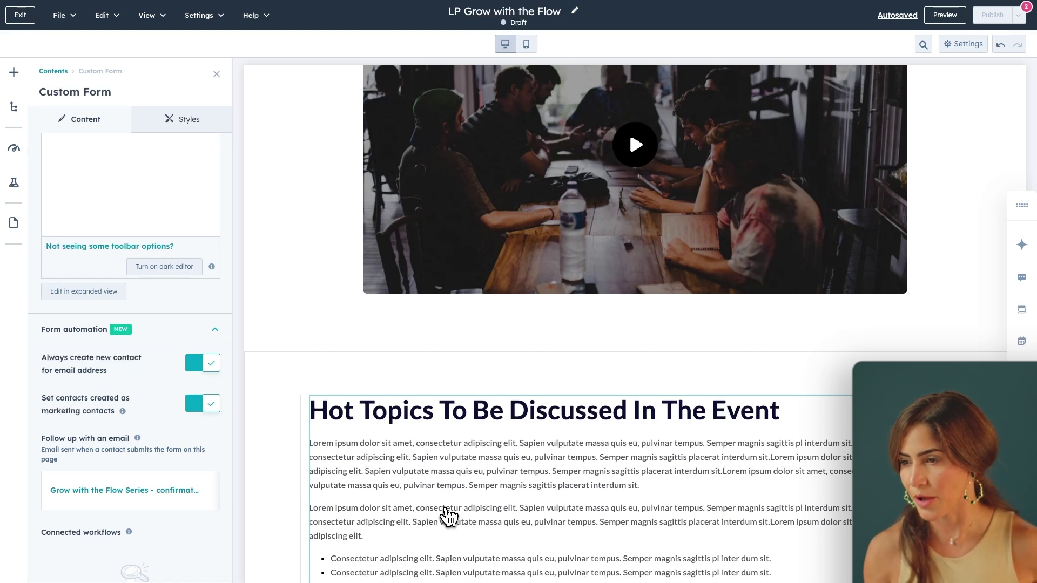
pyautogui.scroll(-2, 448, 516)
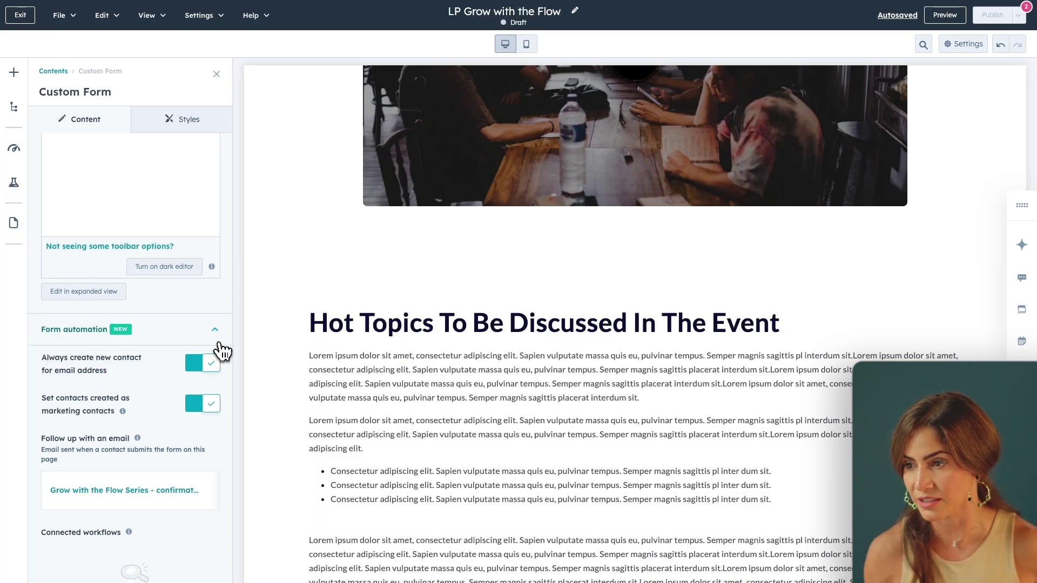
# Step: Delete the Hot Topics text section and place a Custom Image module there
pyautogui.click(866, 315)
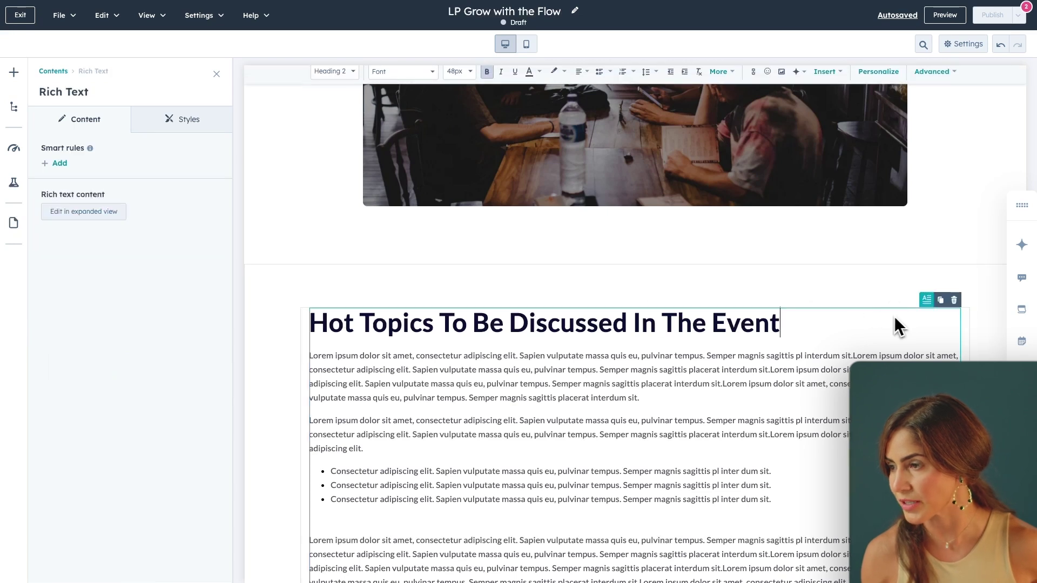
pyautogui.click(953, 300)
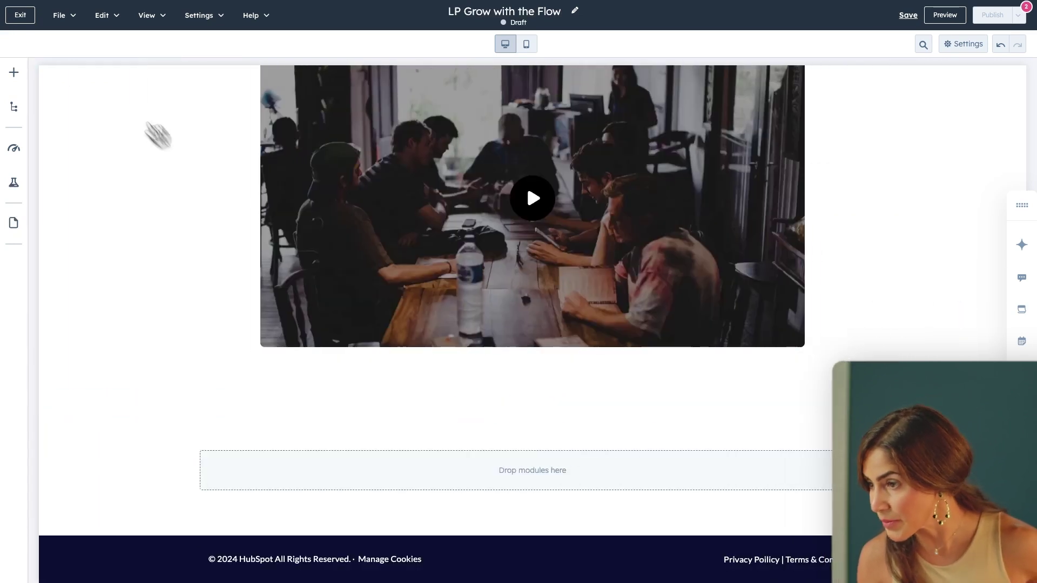
pyautogui.click(14, 74)
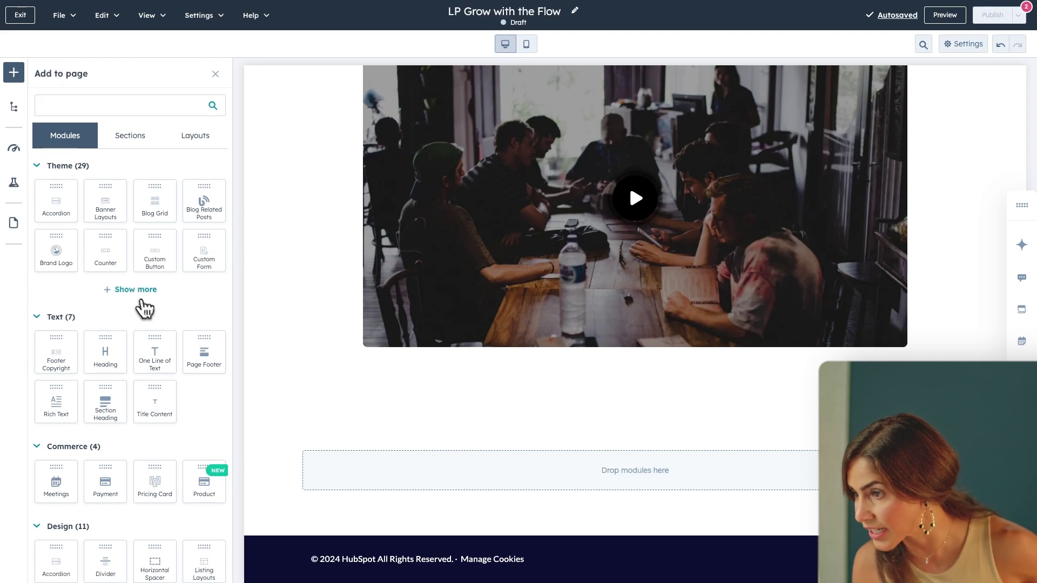
pyautogui.click(144, 292)
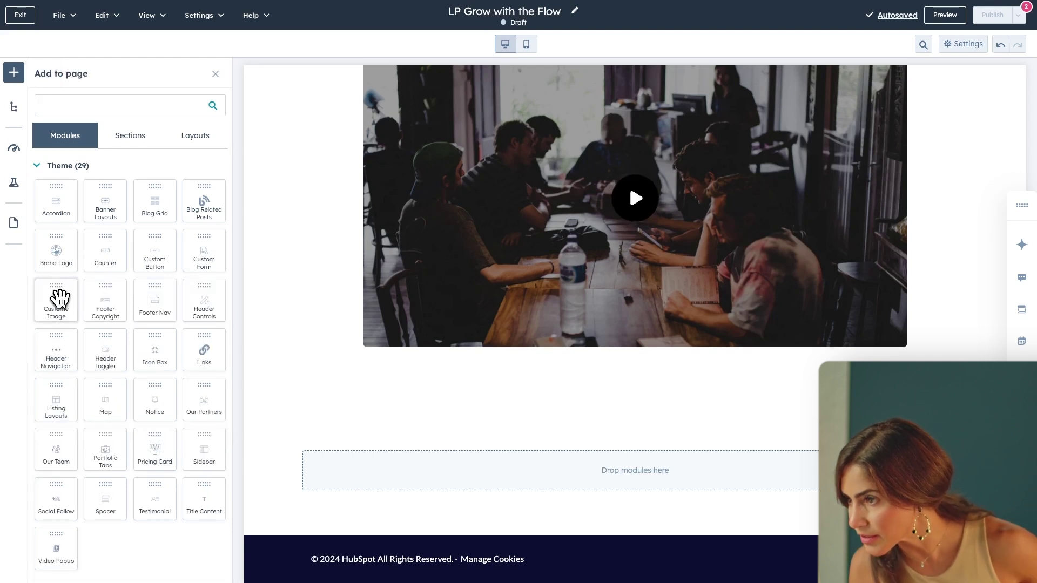
pyautogui.moveTo(59, 298); pyautogui.dragTo(364, 465)
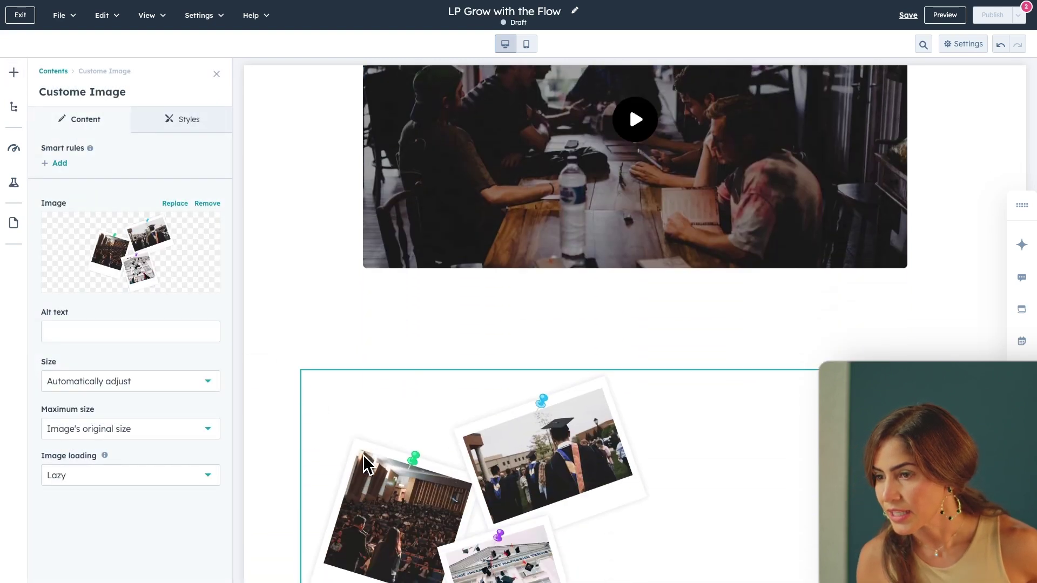
pyautogui.scroll(-3, 363, 464)
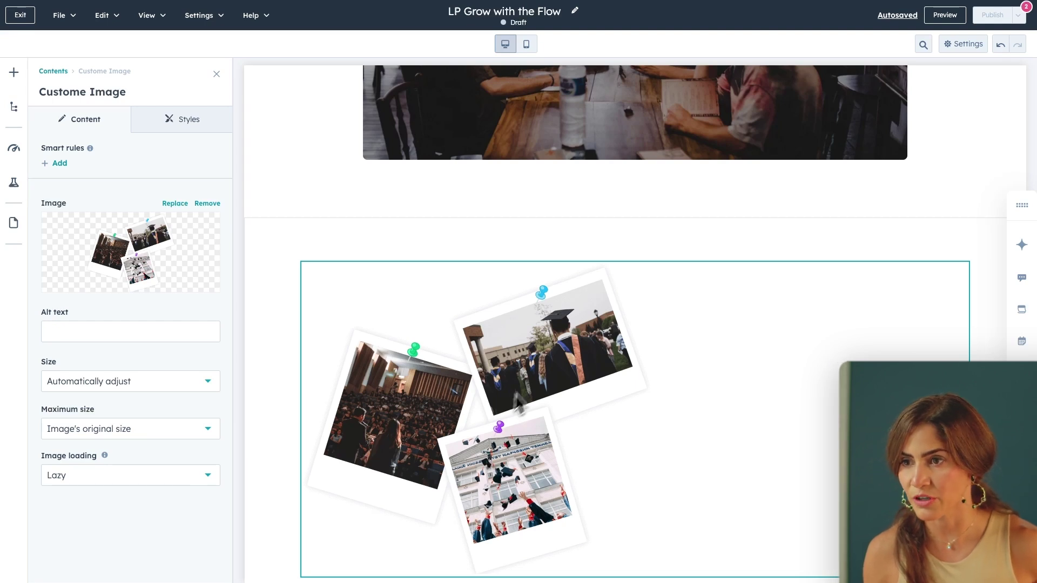
# Step: Swap the image for the HUG Leader testimonial and preview the draft
pyautogui.click(182, 206)
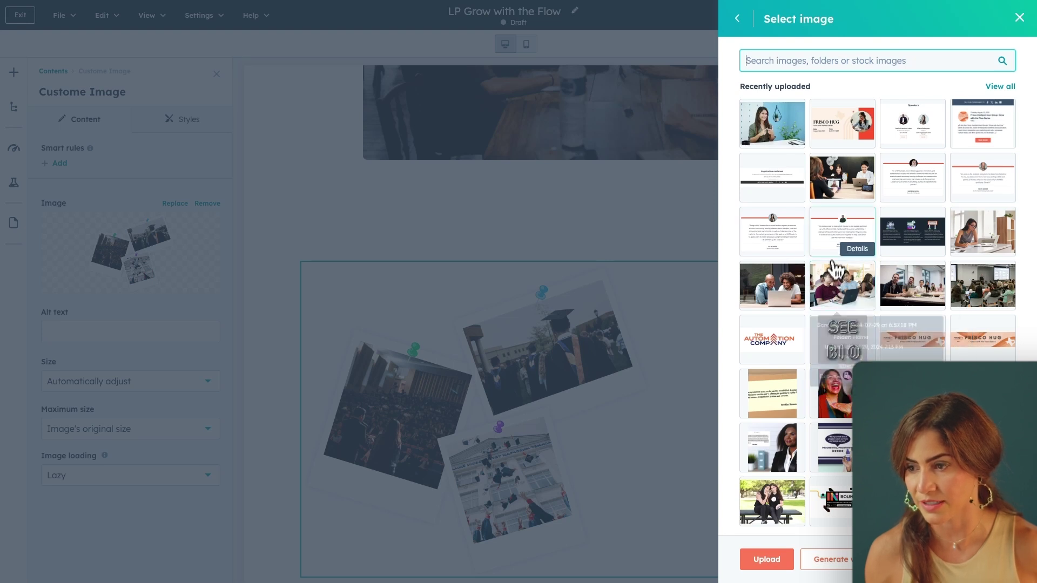
pyautogui.click(909, 200)
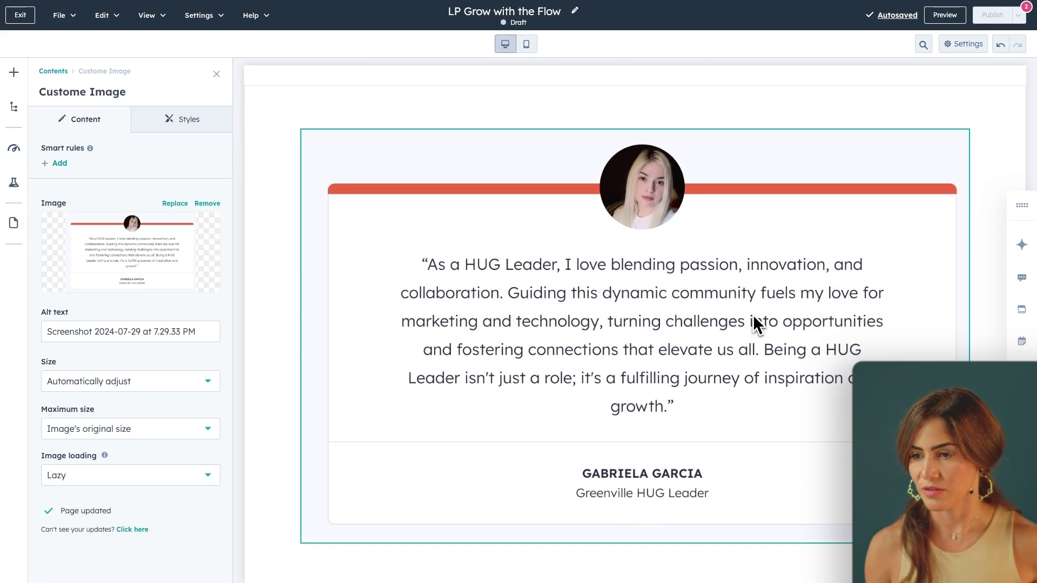
pyautogui.scroll(-1, 753, 317)
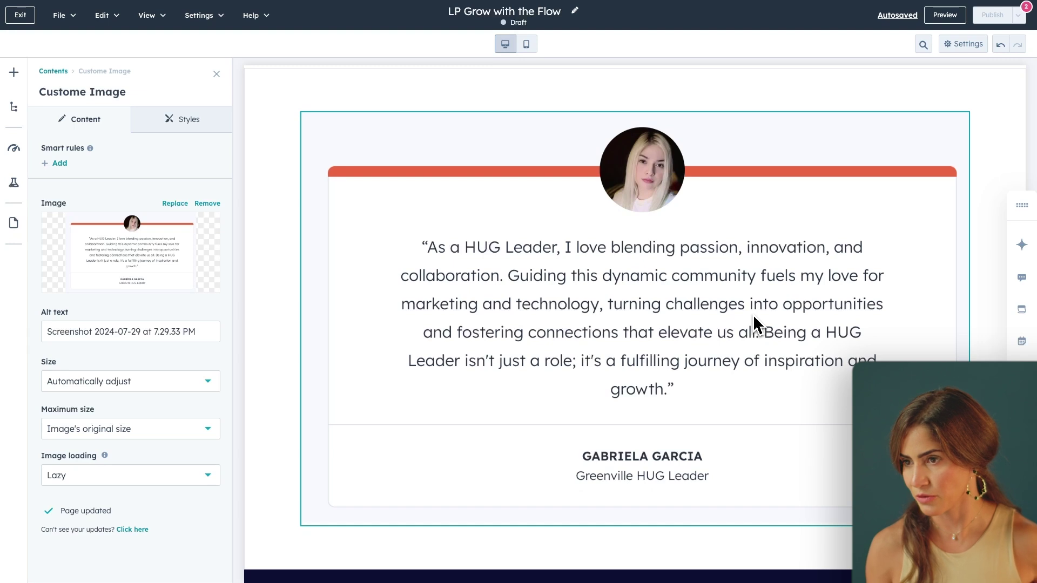
pyautogui.scroll(2, 754, 317)
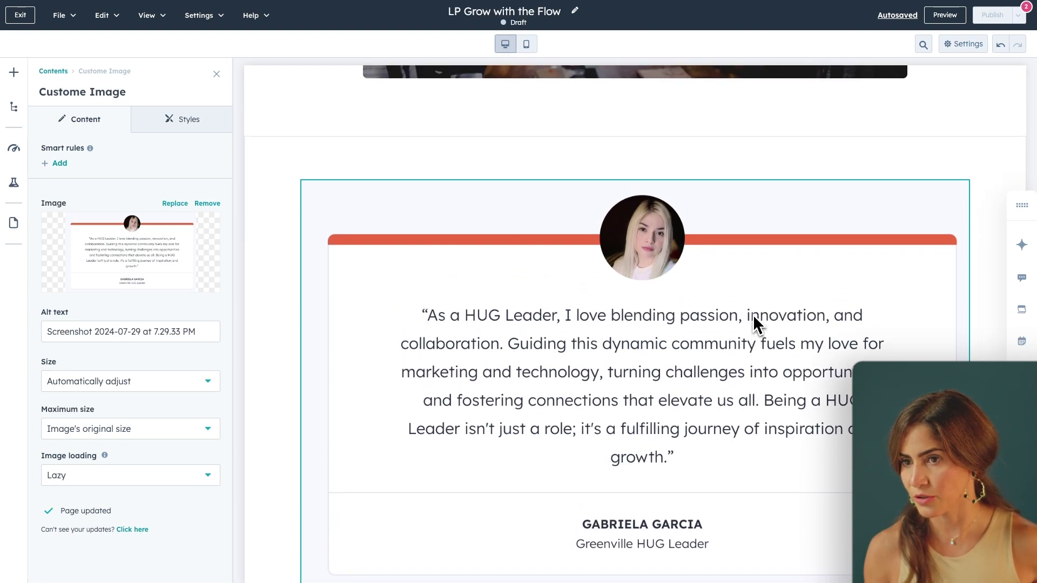
pyautogui.scroll(2, 752, 317)
pyautogui.scroll(2, 753, 318)
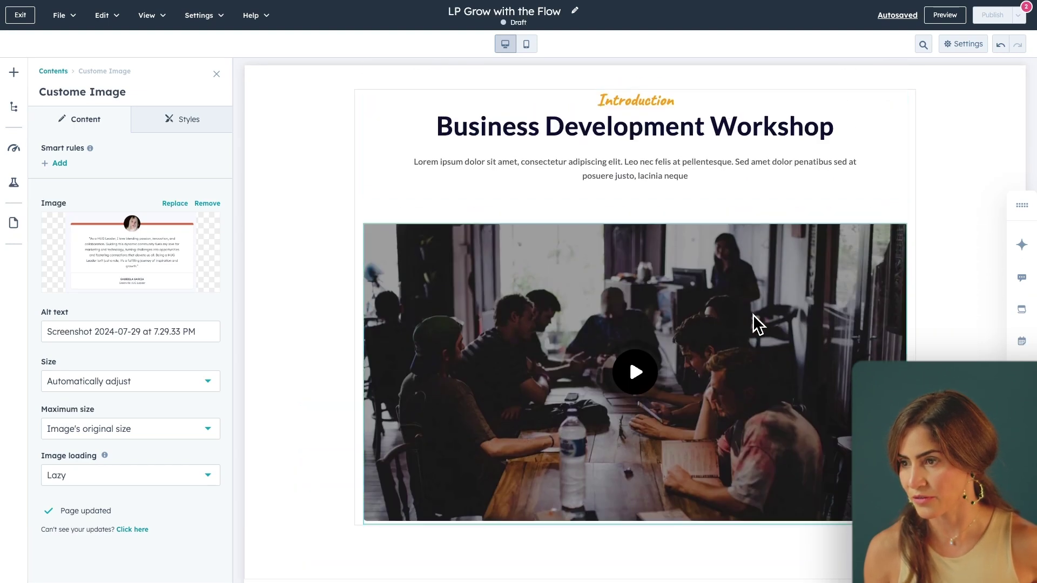
pyautogui.click(944, 18)
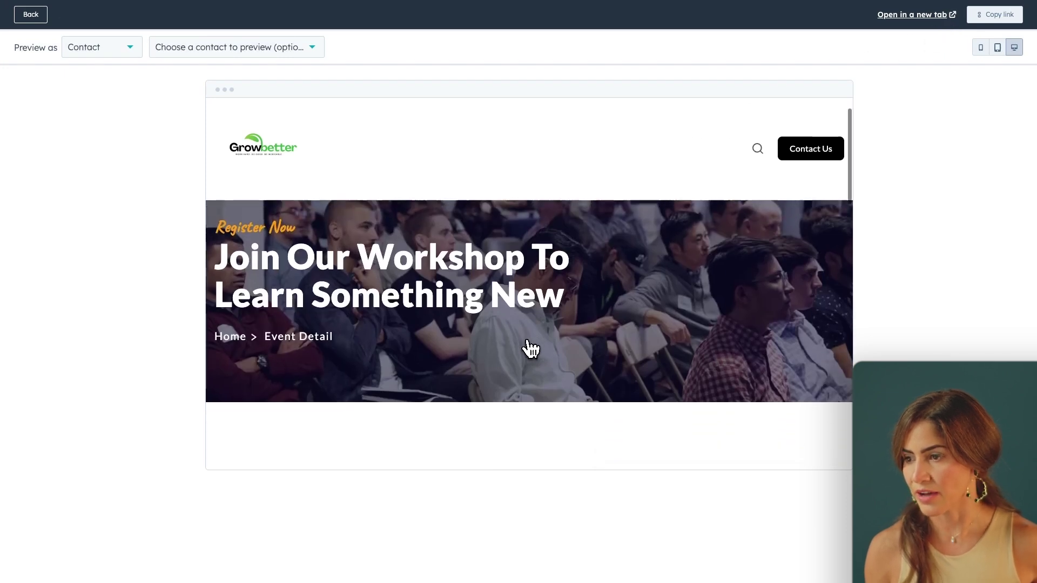
pyautogui.scroll(-2, 530, 349)
pyautogui.scroll(-2, 531, 348)
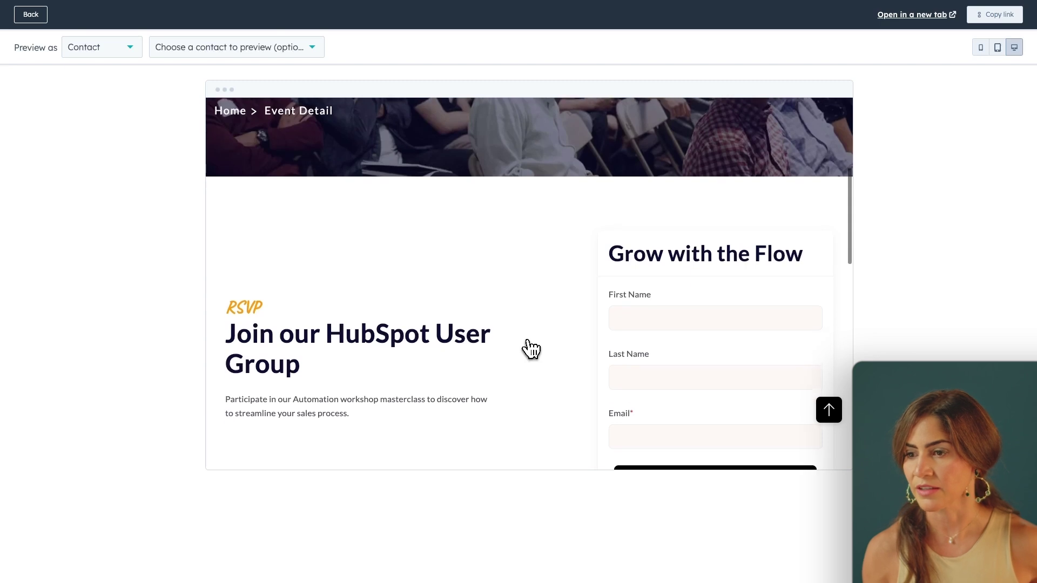
pyautogui.scroll(-1, 530, 348)
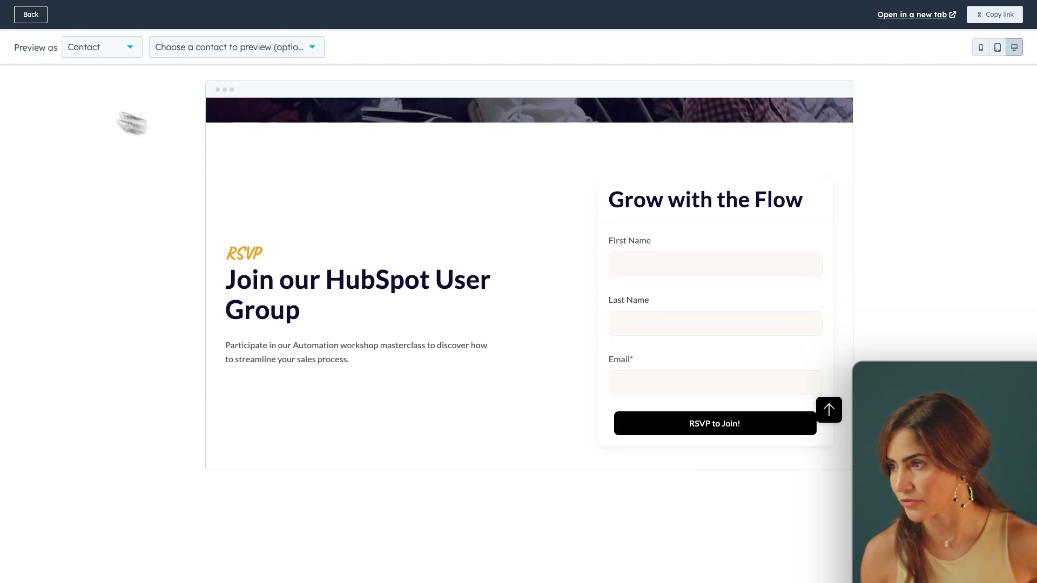
# Step: Leave the preview and editor, then open the 'LP Grow with the Flow Series' page
pyautogui.click(32, 17)
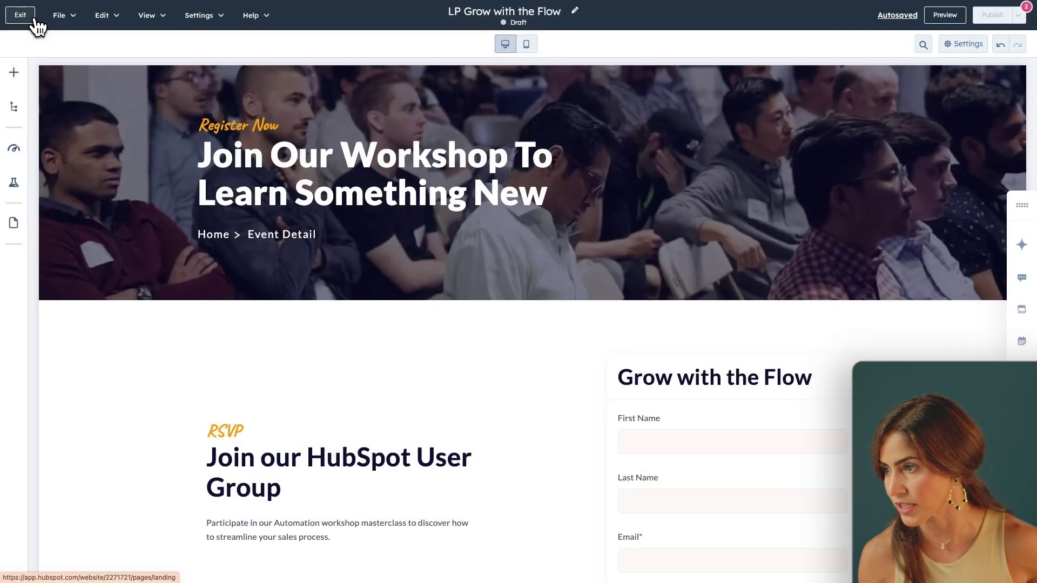
pyautogui.click(33, 24)
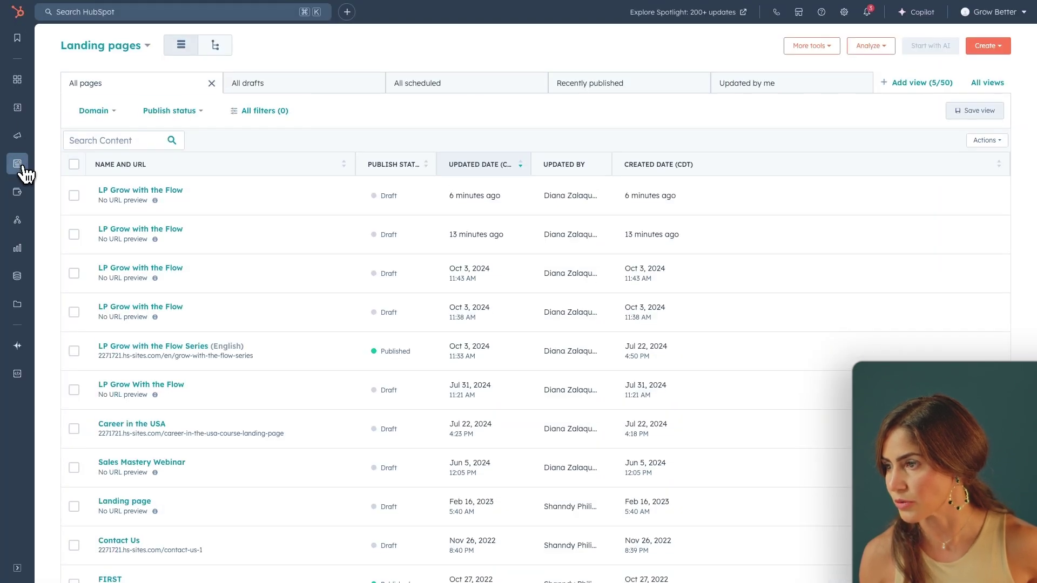
pyautogui.click(173, 349)
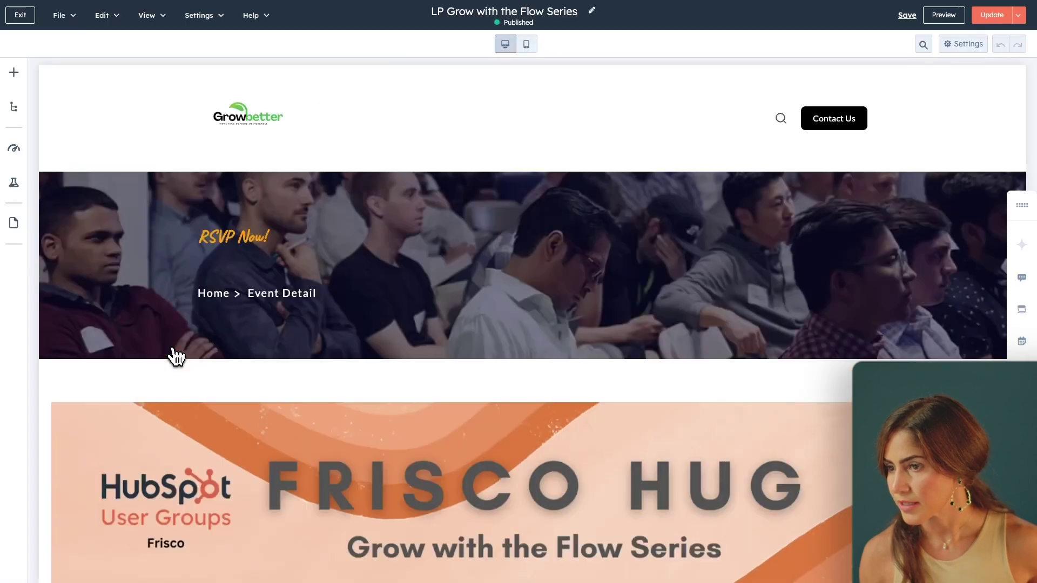
# Step: In preview, autofill and submit a test RSVP registration, then return to the editor
pyautogui.click(935, 17)
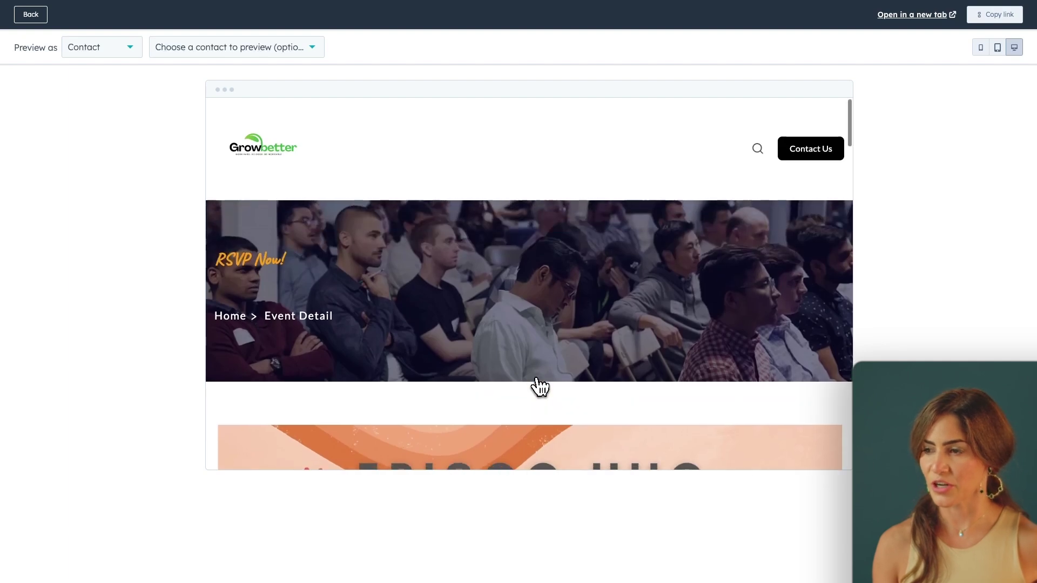
pyautogui.scroll(-1, 540, 386)
pyautogui.scroll(-3, 540, 386)
pyautogui.scroll(-2, 540, 386)
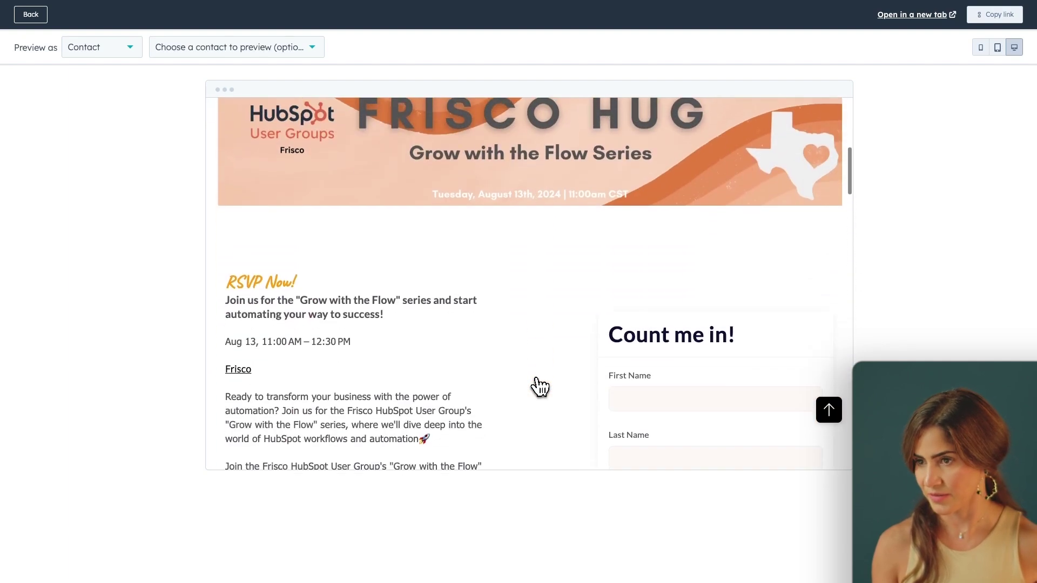
pyautogui.scroll(-1, 539, 387)
pyautogui.scroll(-2, 540, 386)
pyautogui.scroll(-1, 540, 386)
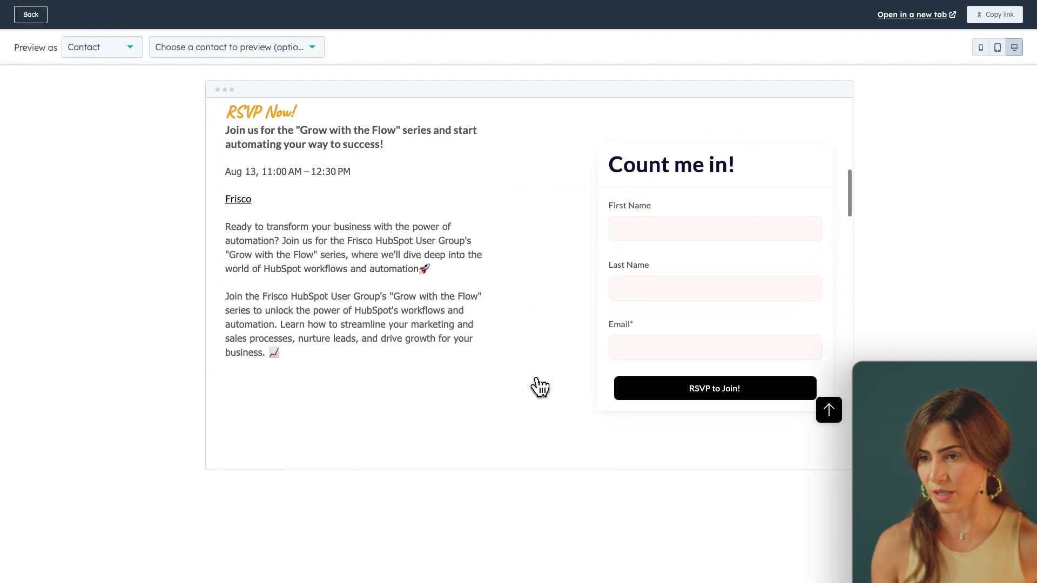
pyautogui.scroll(-4, 539, 386)
pyautogui.scroll(1, 538, 386)
pyautogui.scroll(2, 562, 359)
pyautogui.scroll(2, 579, 340)
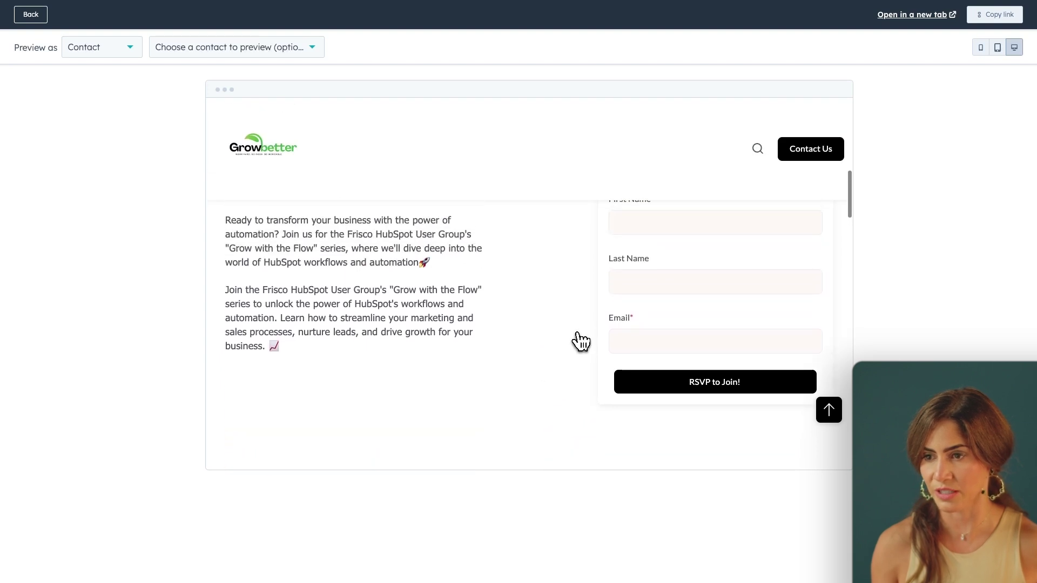
pyautogui.scroll(1, 592, 335)
pyautogui.click(620, 308)
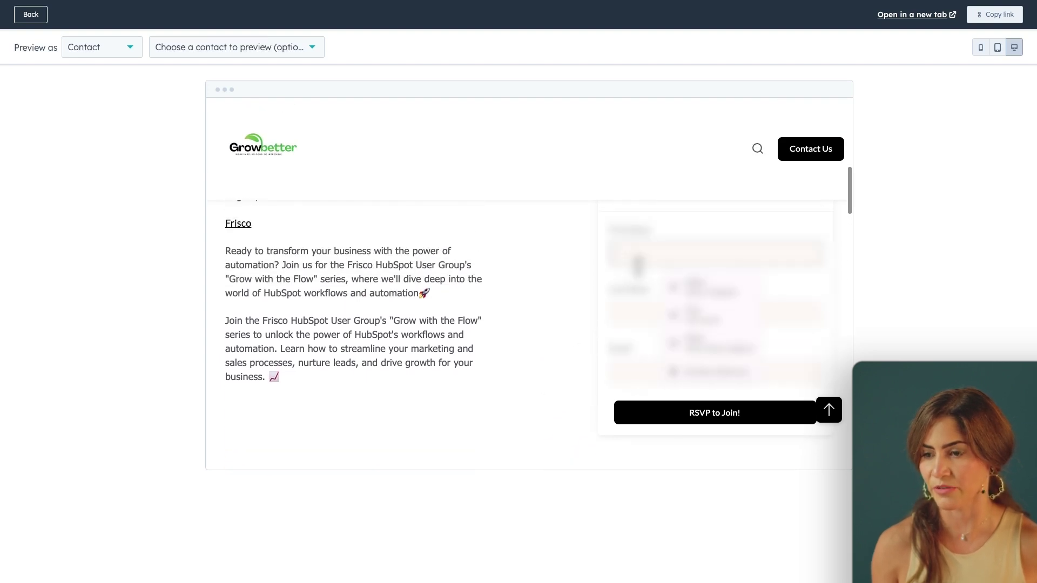
pyautogui.click(684, 295)
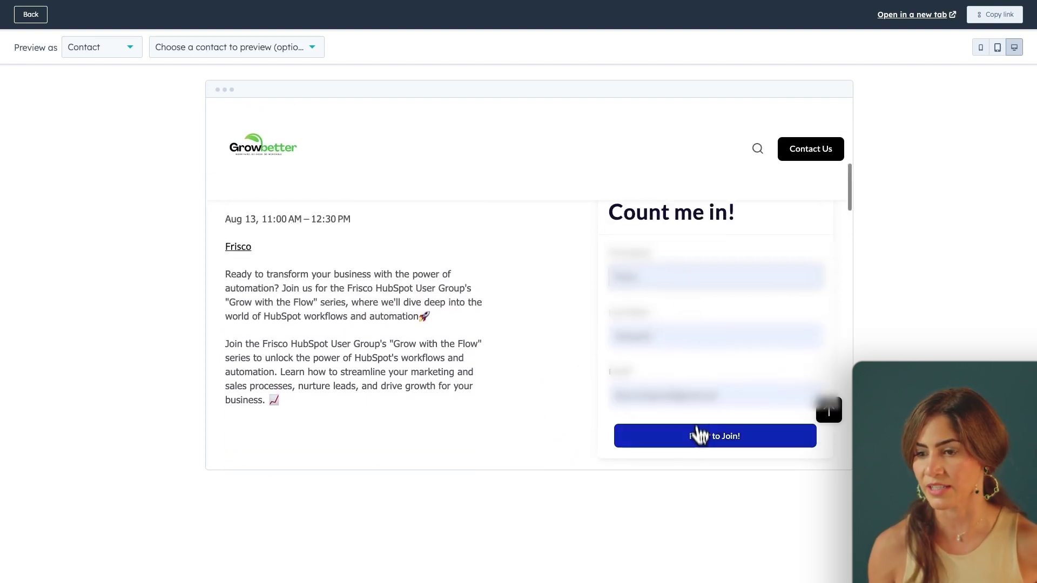
pyautogui.click(702, 446)
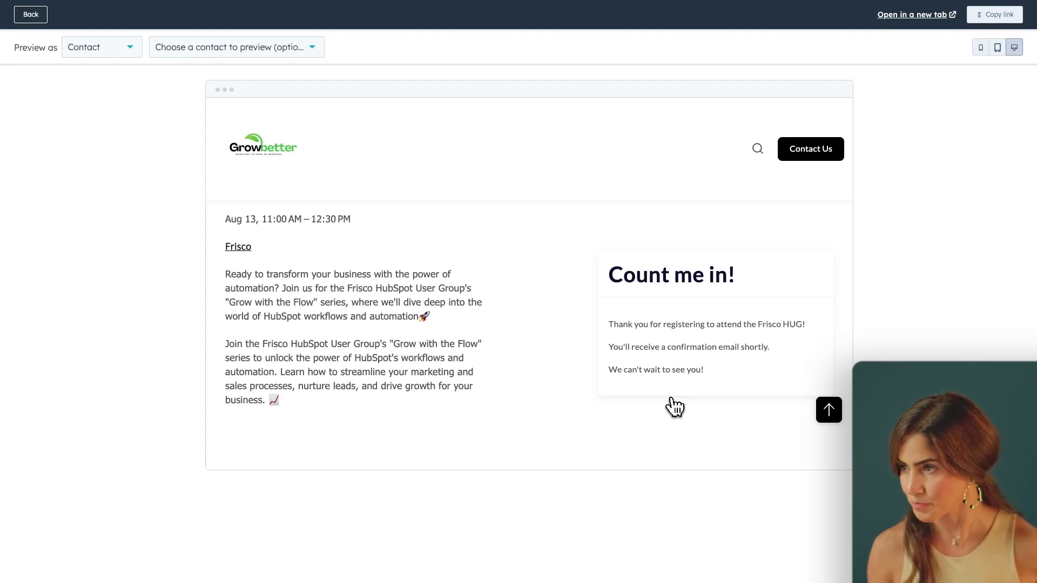
pyautogui.click(29, 16)
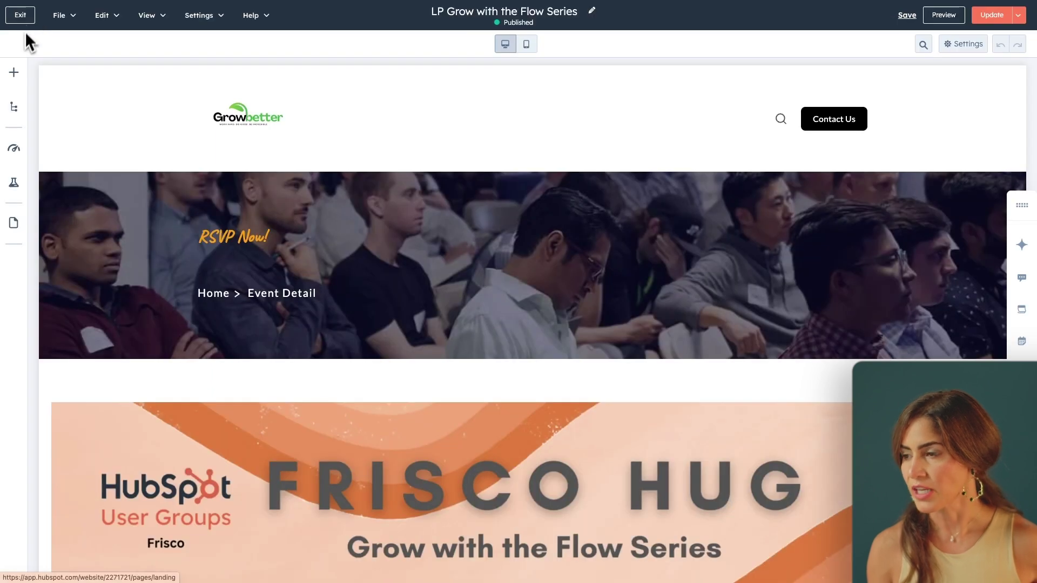
# Step: Browse the Add panel's available sections and column layouts
pyautogui.click(14, 73)
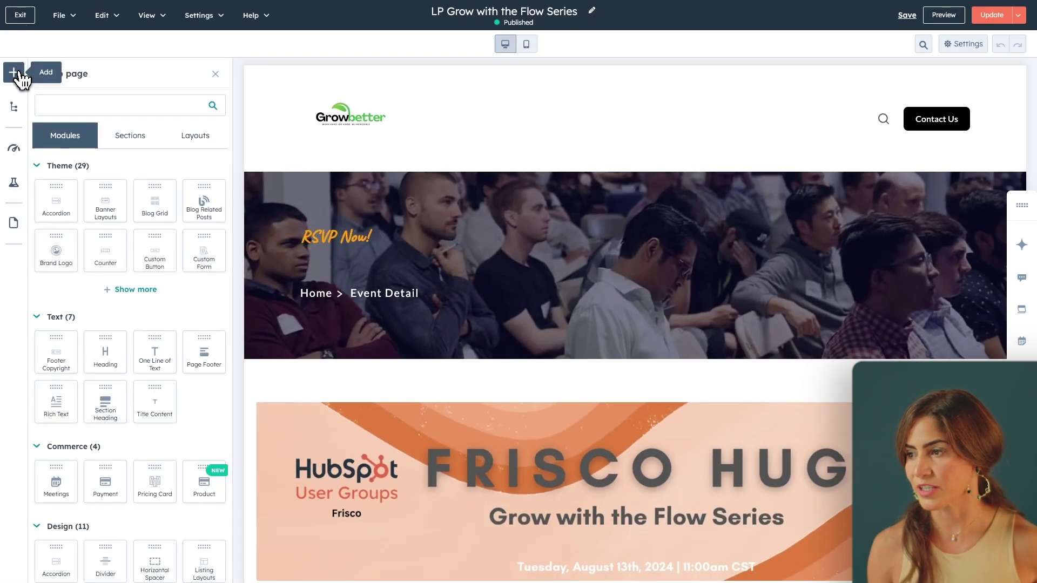
pyautogui.click(132, 136)
pyautogui.click(189, 141)
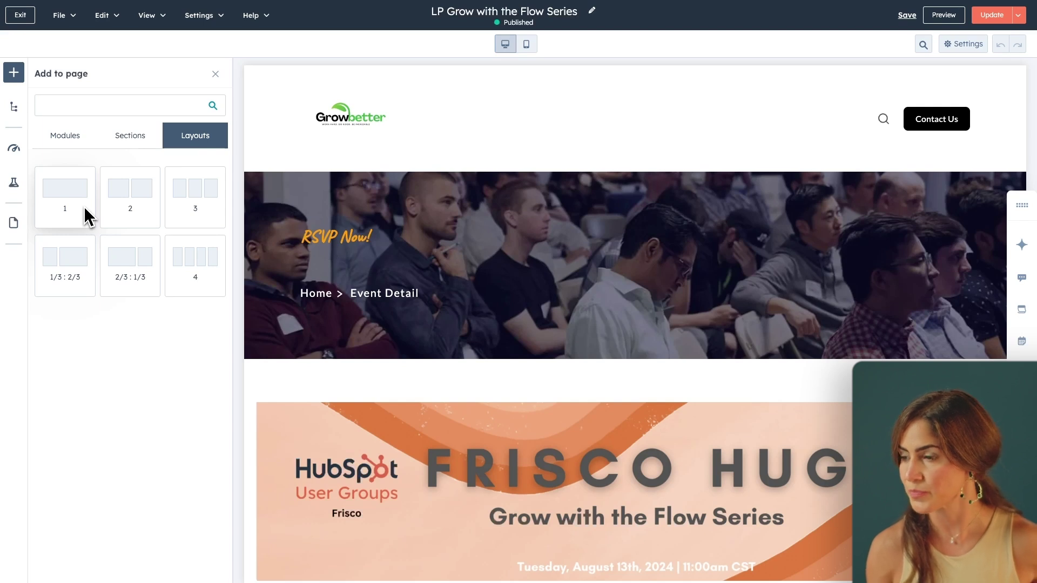
# Step: Show the 'What you'll learn!' Title Content module's styles, then open SEO recommendations
pyautogui.click(13, 109)
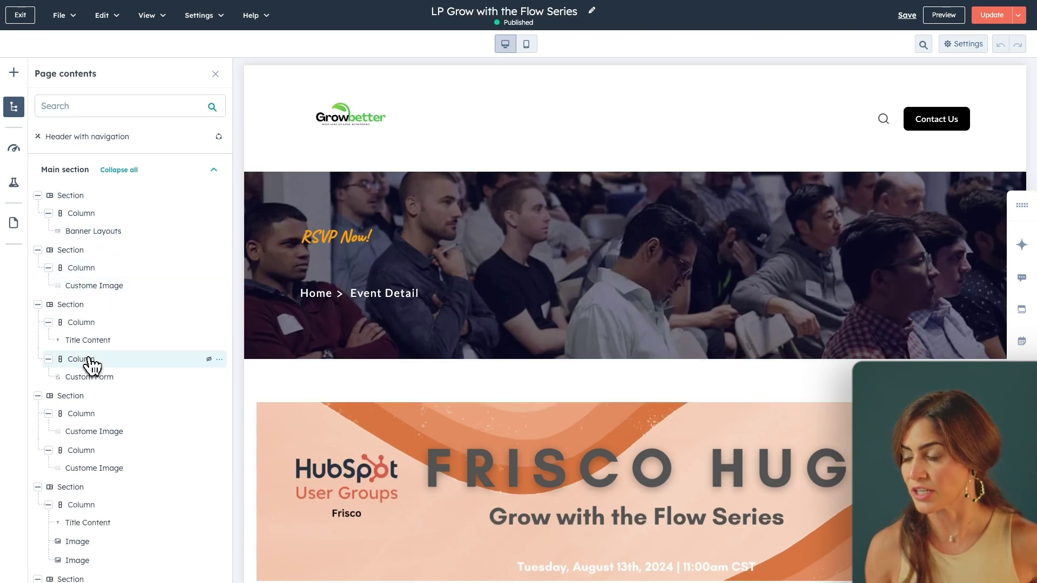
pyautogui.scroll(-2, 89, 364)
pyautogui.scroll(-1, 90, 409)
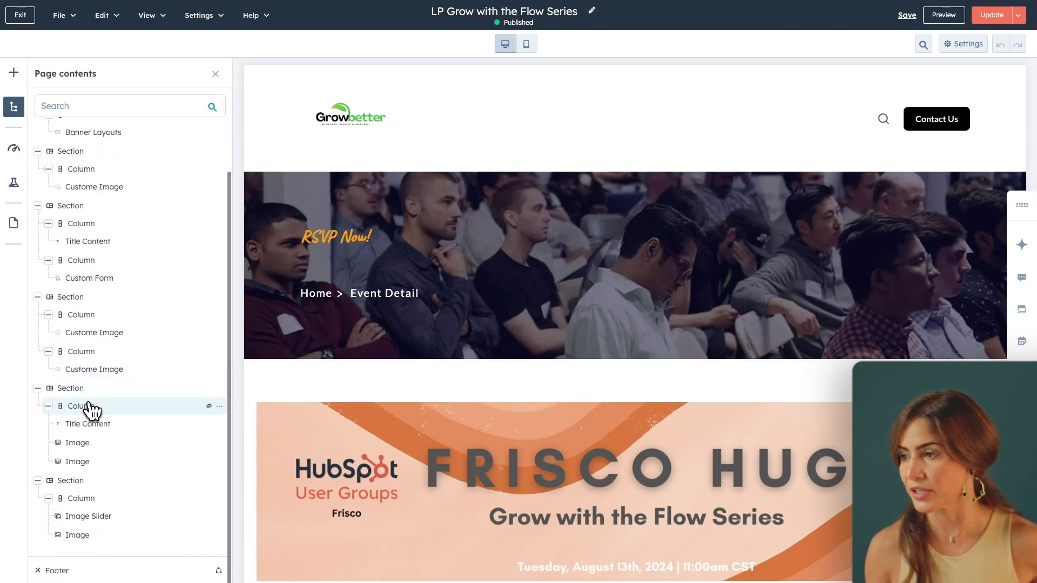
pyautogui.click(89, 429)
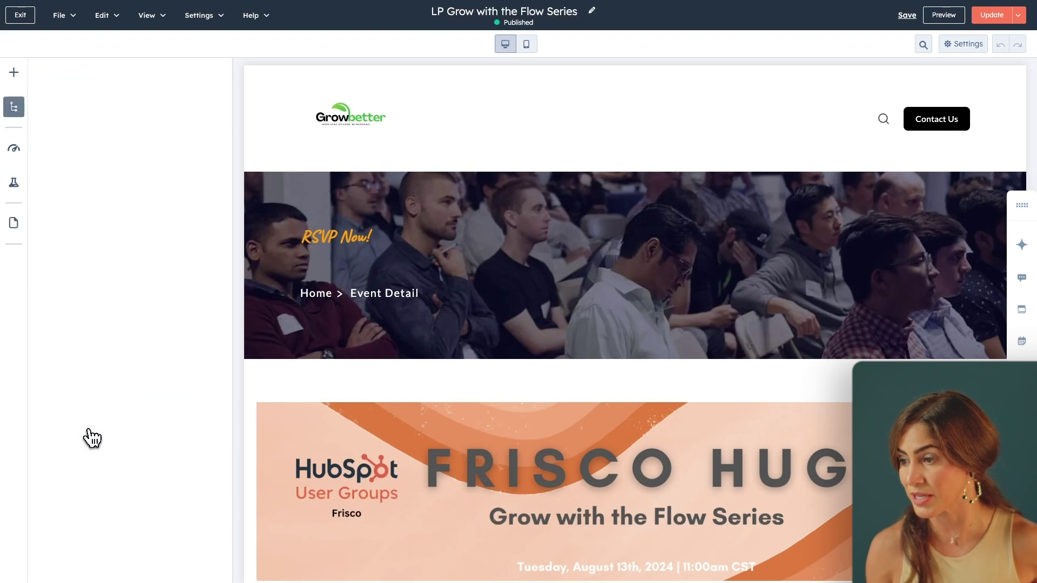
pyautogui.scroll(-3, 91, 437)
pyautogui.scroll(-3, 90, 435)
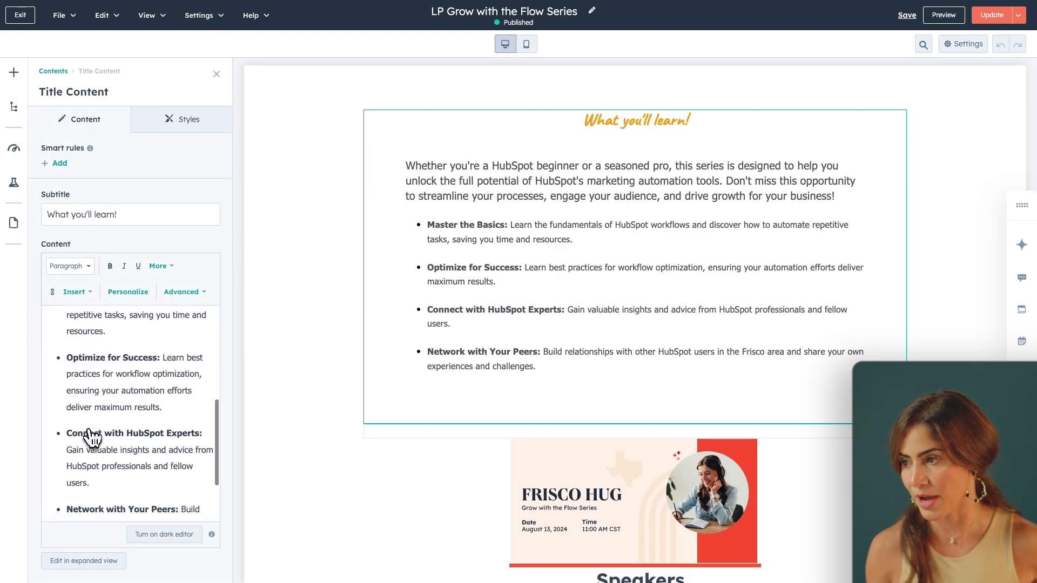
pyautogui.scroll(-1, 88, 405)
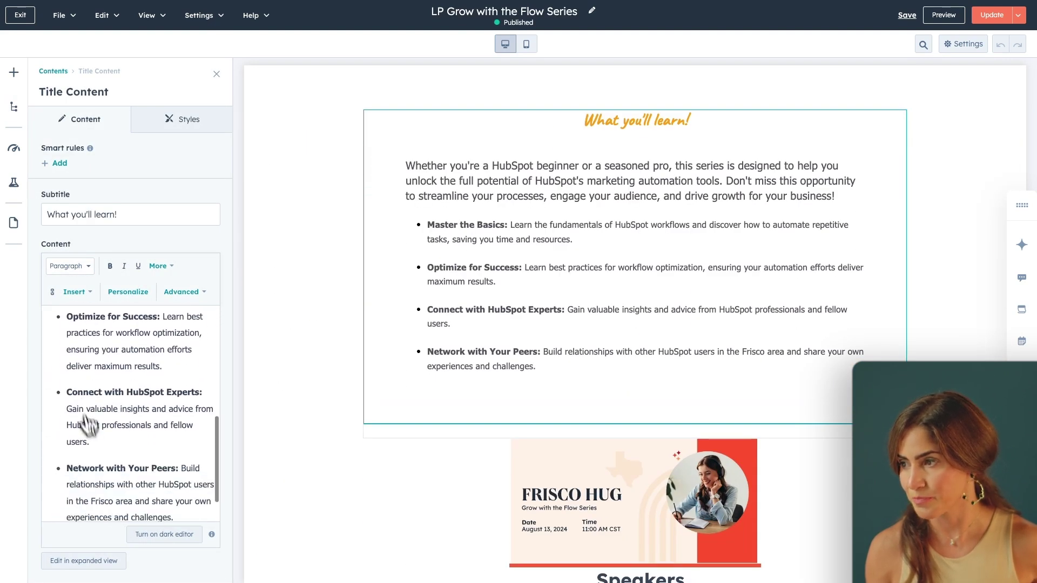
pyautogui.click(175, 124)
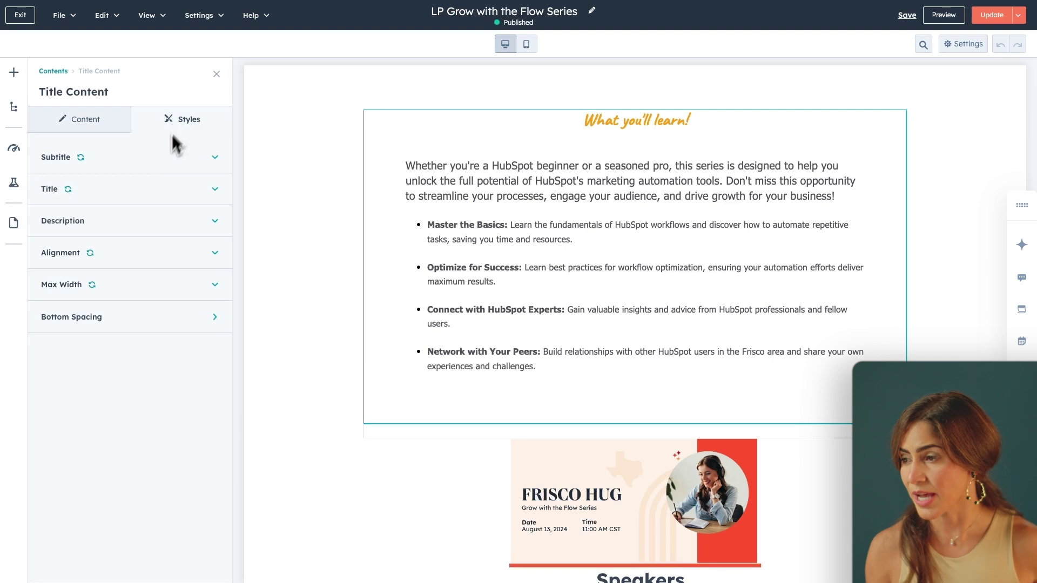
pyautogui.click(13, 149)
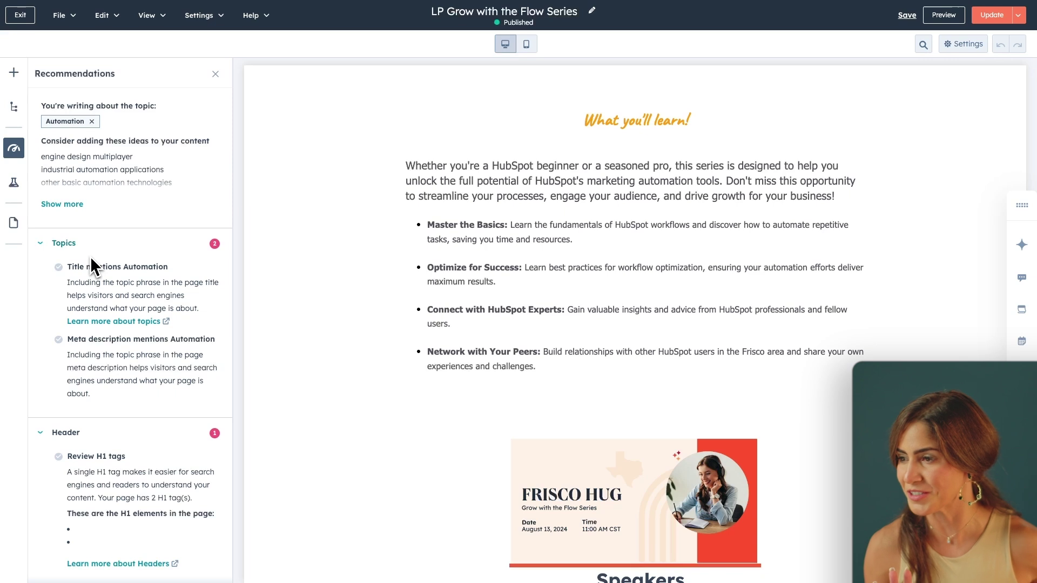
pyautogui.scroll(-2, 90, 264)
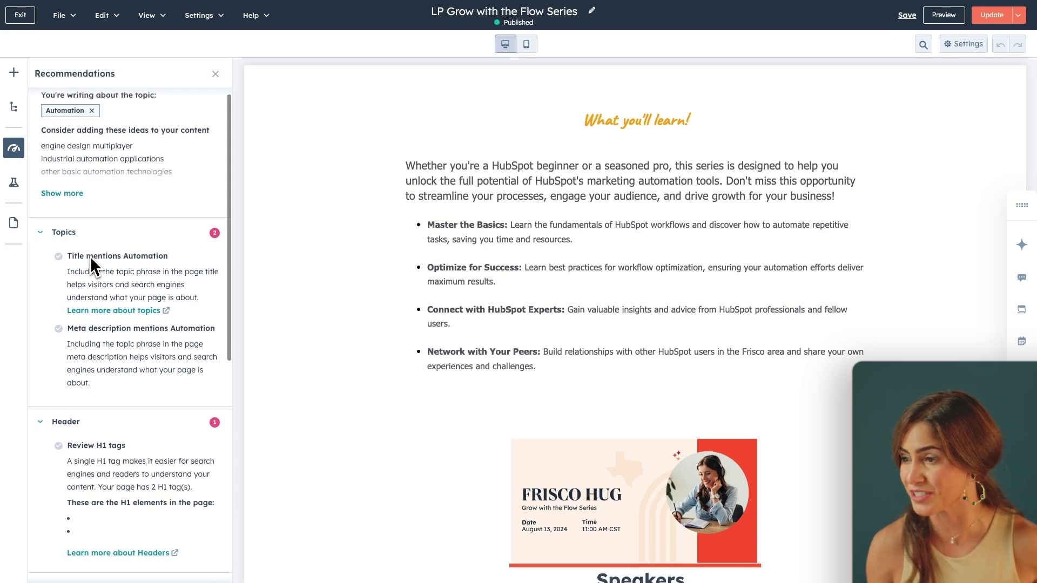
pyautogui.scroll(-1, 92, 259)
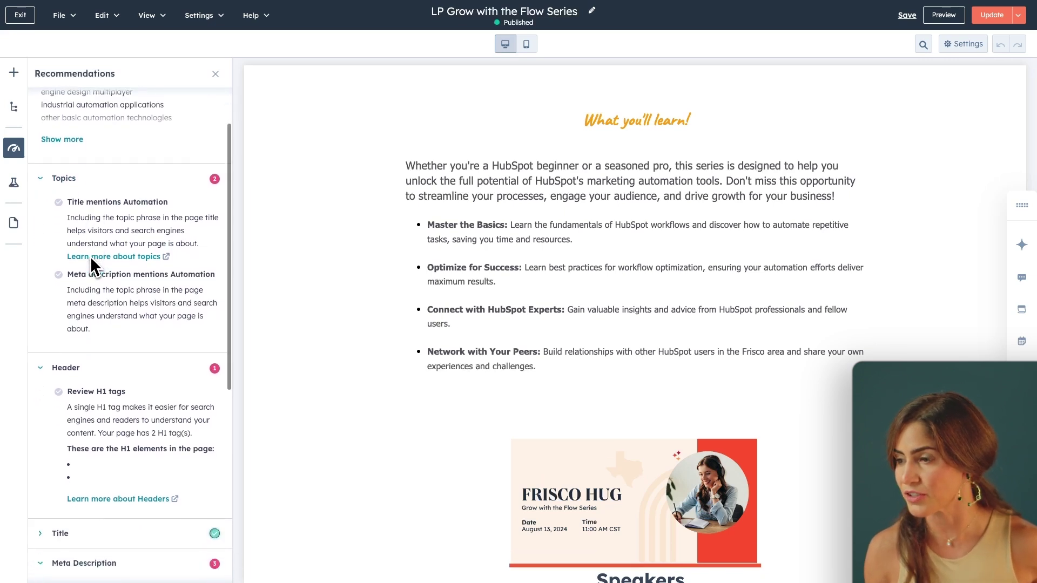
pyautogui.scroll(-2, 91, 258)
pyautogui.scroll(-2, 112, 353)
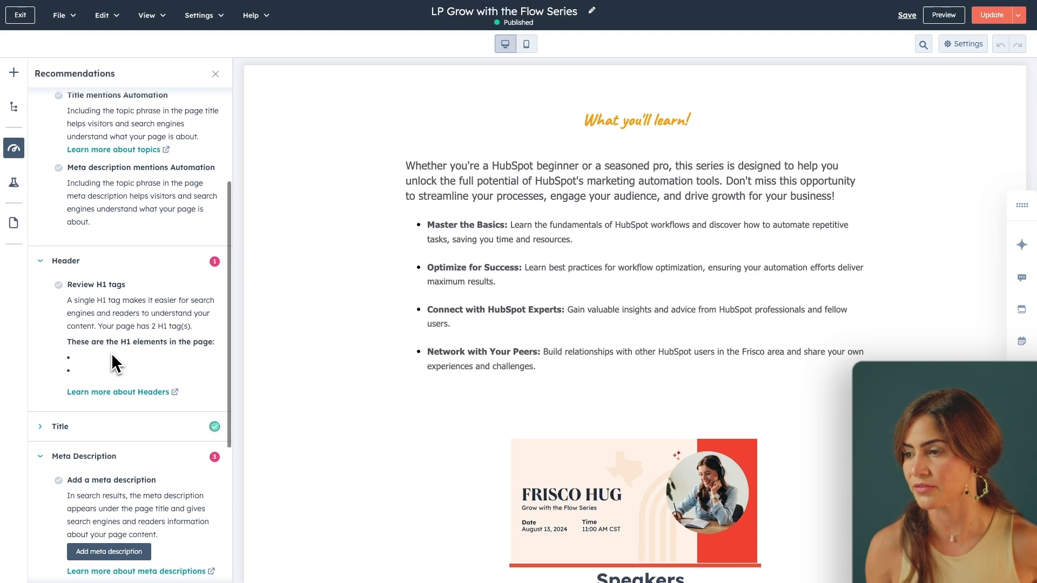
pyautogui.scroll(-2, 111, 352)
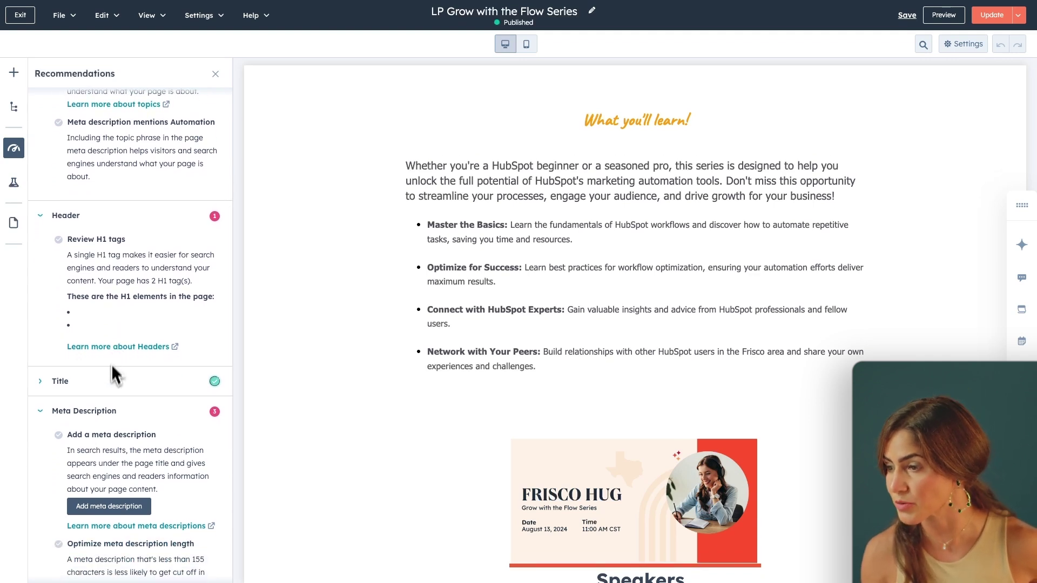
pyautogui.scroll(-3, 111, 472)
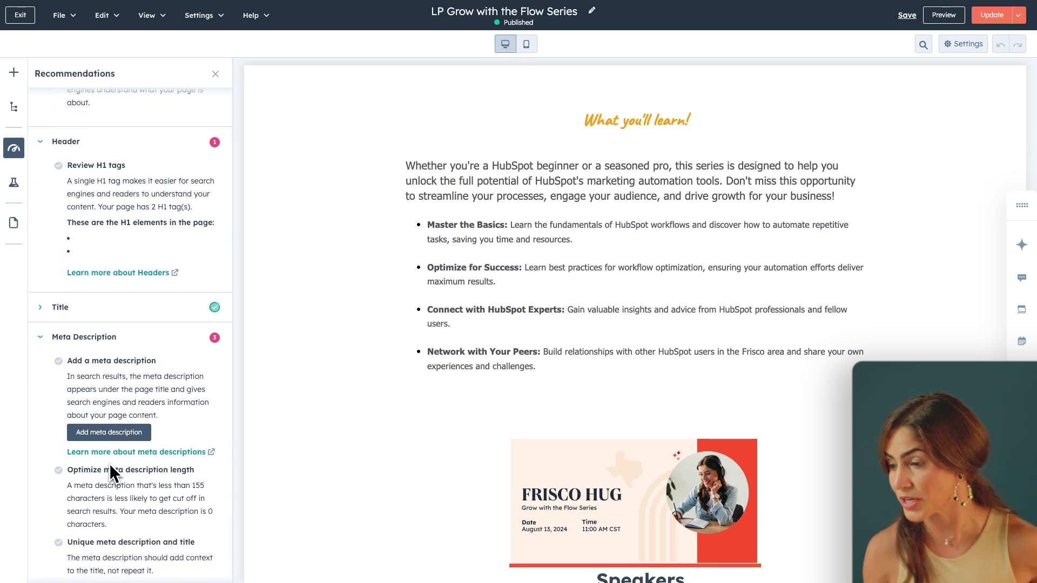
pyautogui.scroll(-2, 112, 472)
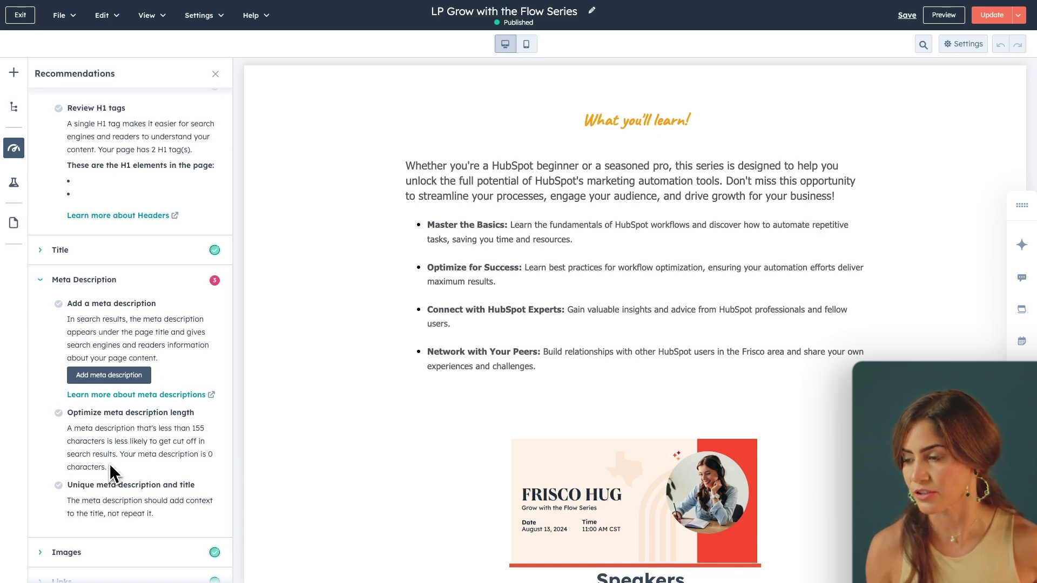
pyautogui.scroll(-3, 111, 472)
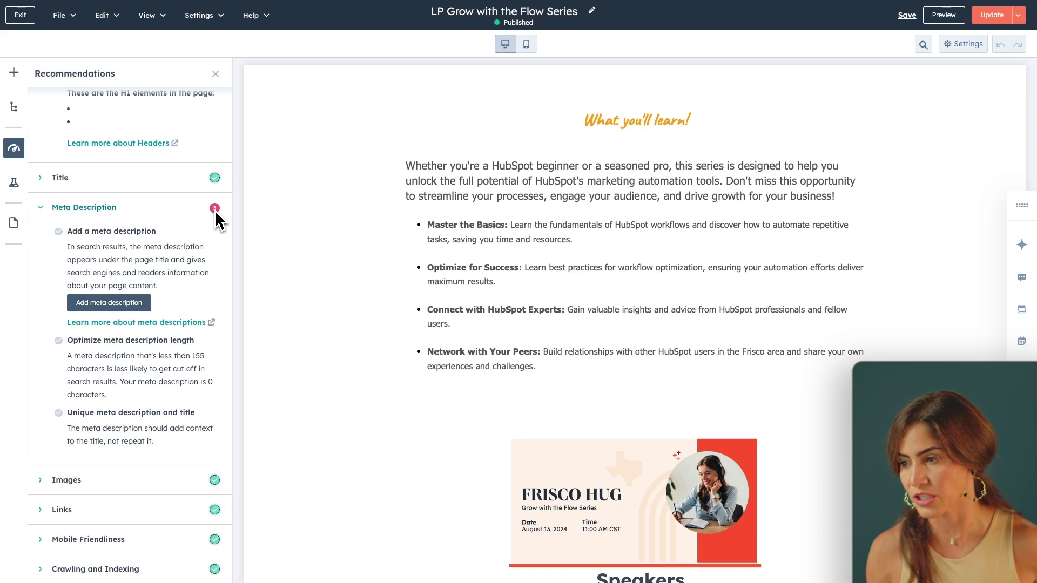
pyautogui.scroll(1, 216, 219)
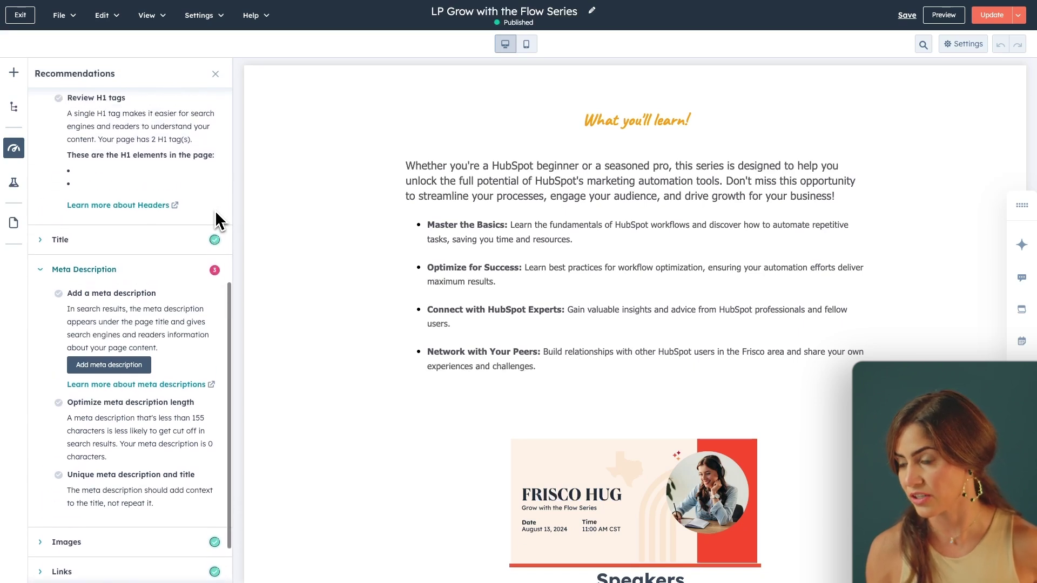
pyautogui.scroll(1, 216, 219)
pyautogui.scroll(1, 216, 218)
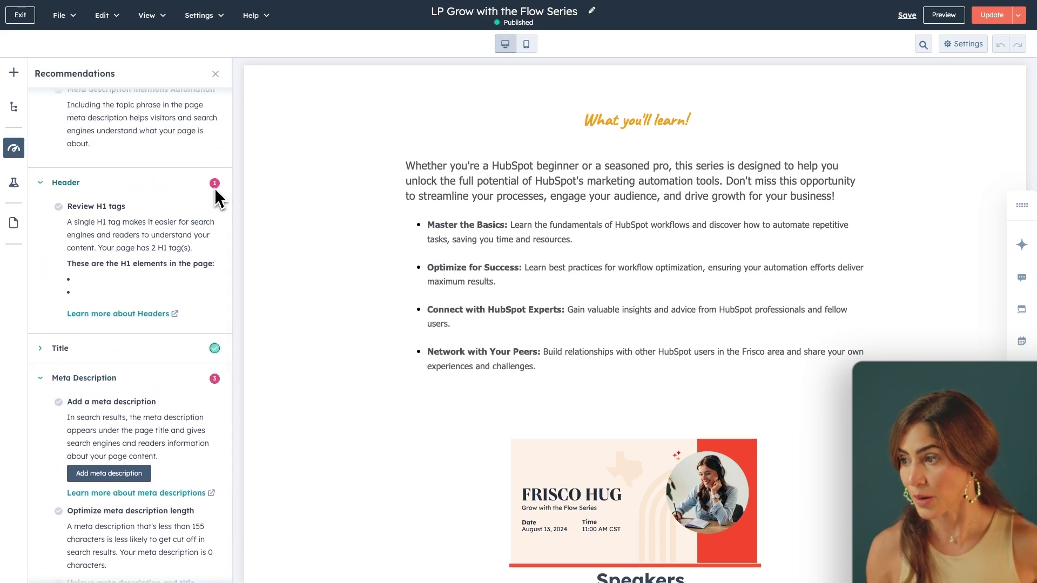
pyautogui.scroll(1, 216, 196)
pyautogui.scroll(1, 216, 197)
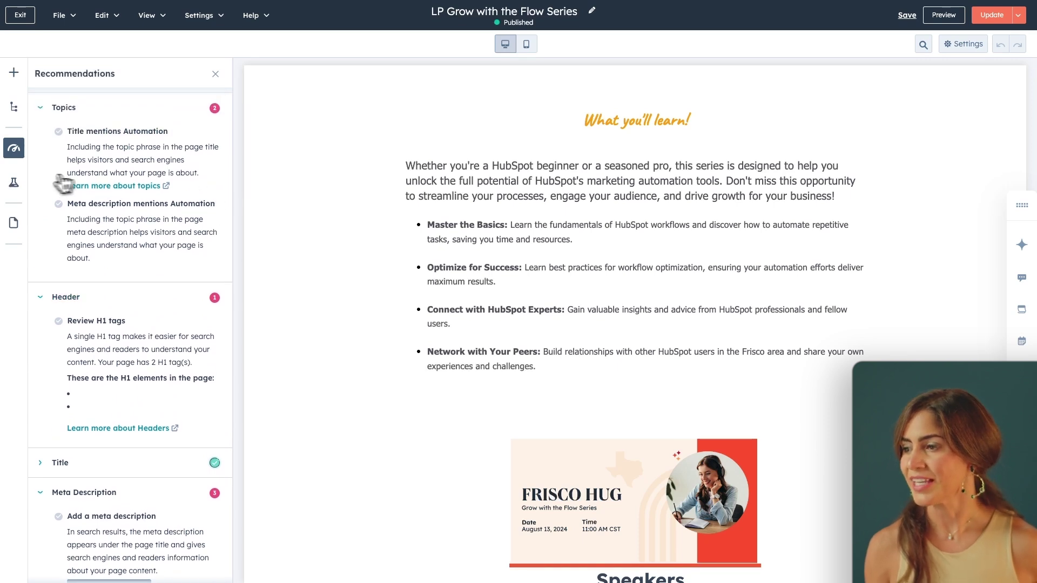
# Step: Bring up the series page's A/B and adaptive test options
pyautogui.click(15, 184)
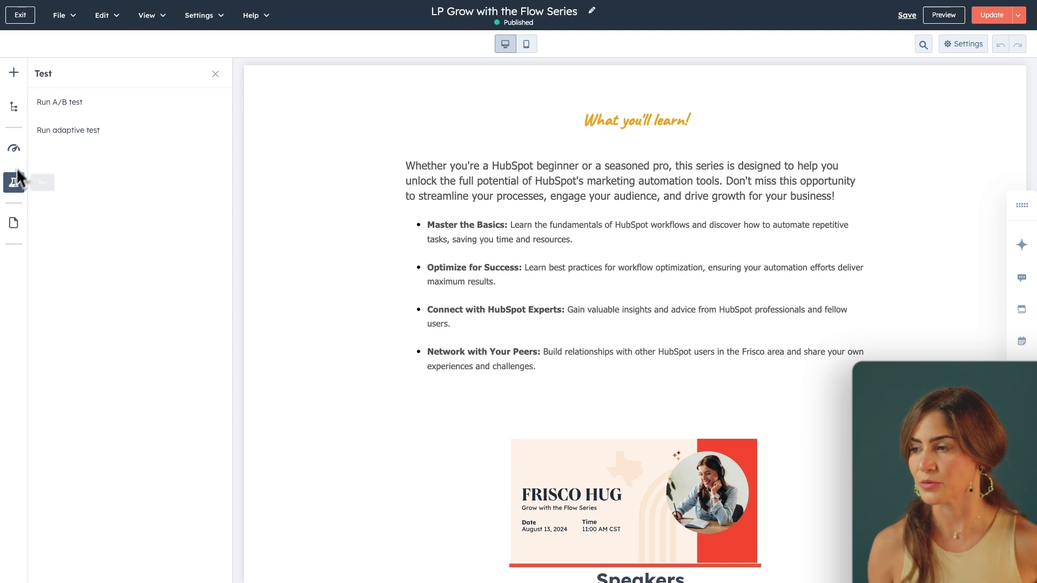
# Step: Open the Run a test dialog for an A/B test and close it unused
pyautogui.click(57, 110)
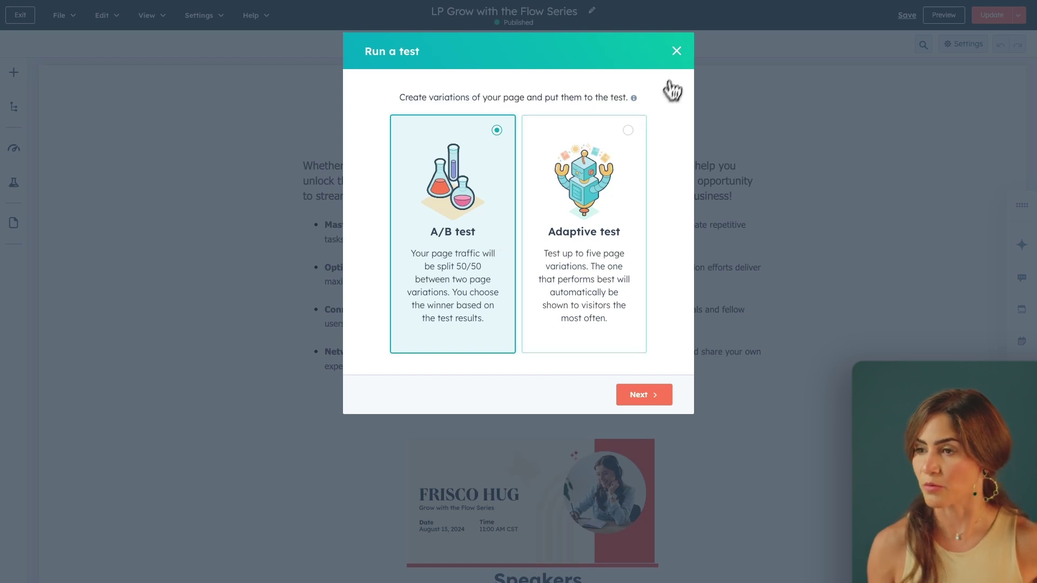
pyautogui.click(677, 53)
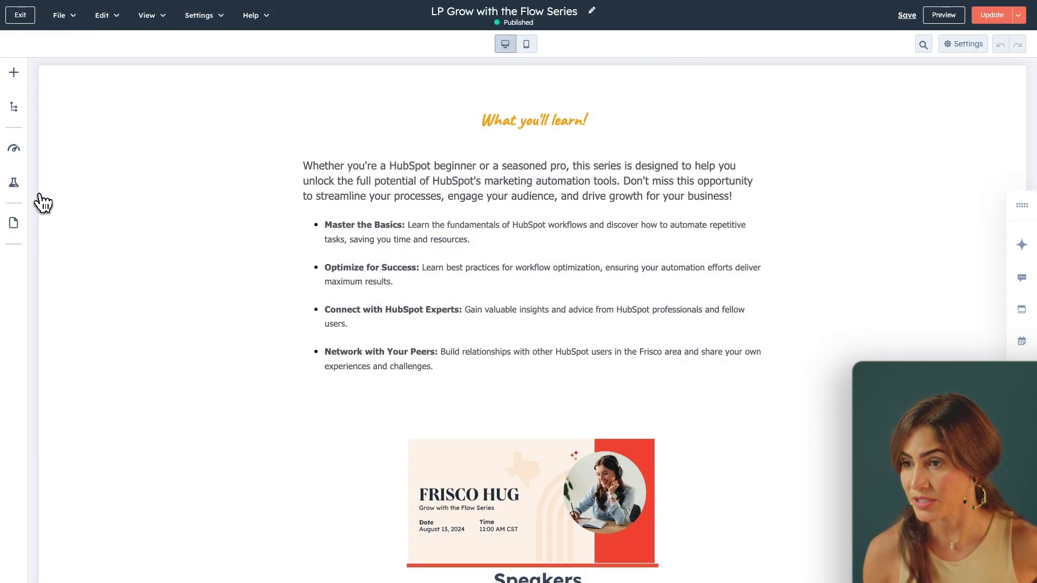
# Step: View the site landing pages and preview LP Grow with the Flow Series
pyautogui.click(23, 225)
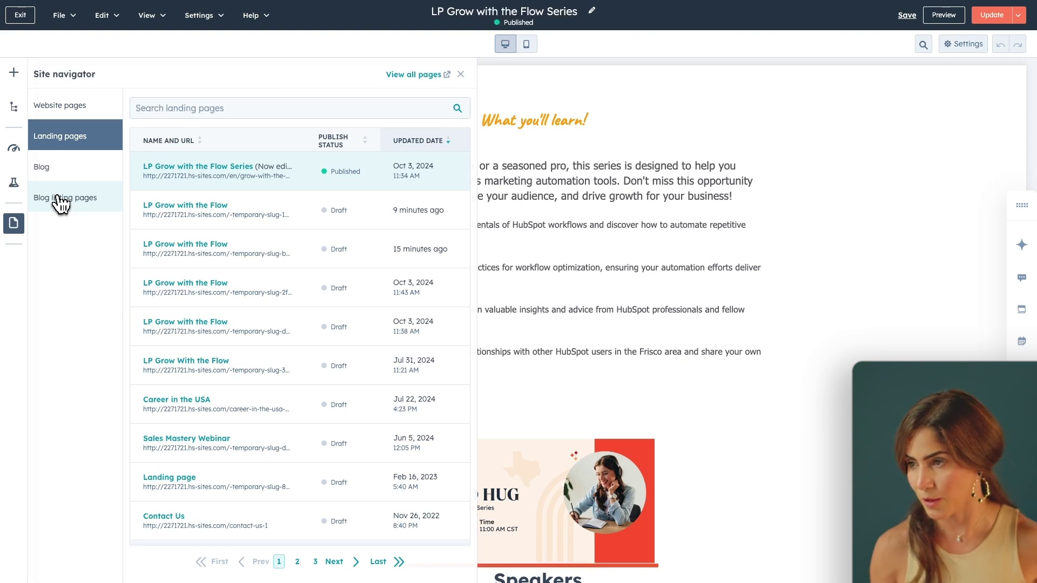
pyautogui.click(943, 16)
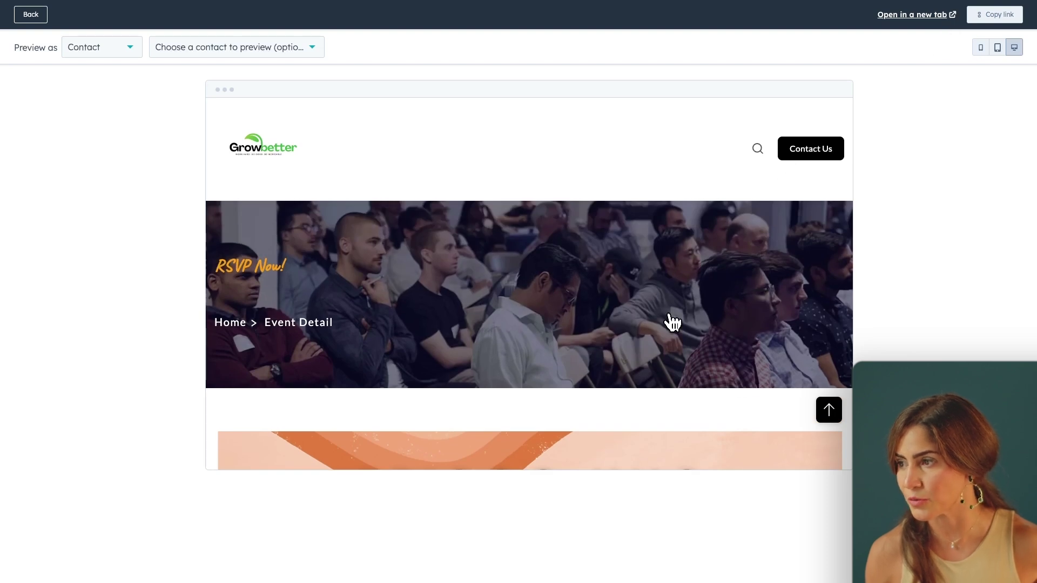
# Step: Preview the landing page as a chosen contact, then go back to the editor
pyautogui.click(290, 55)
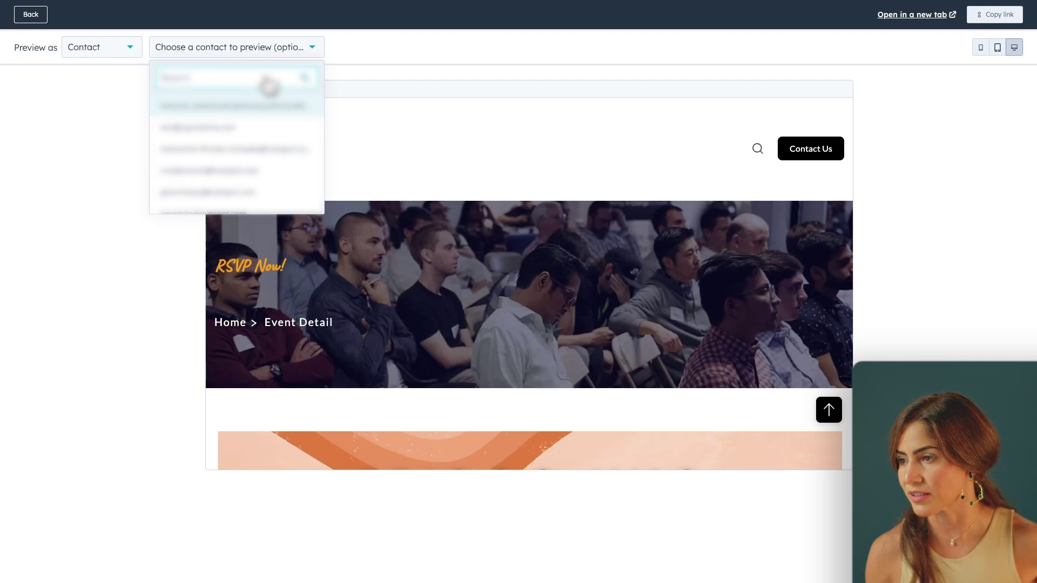
pyautogui.write('an')
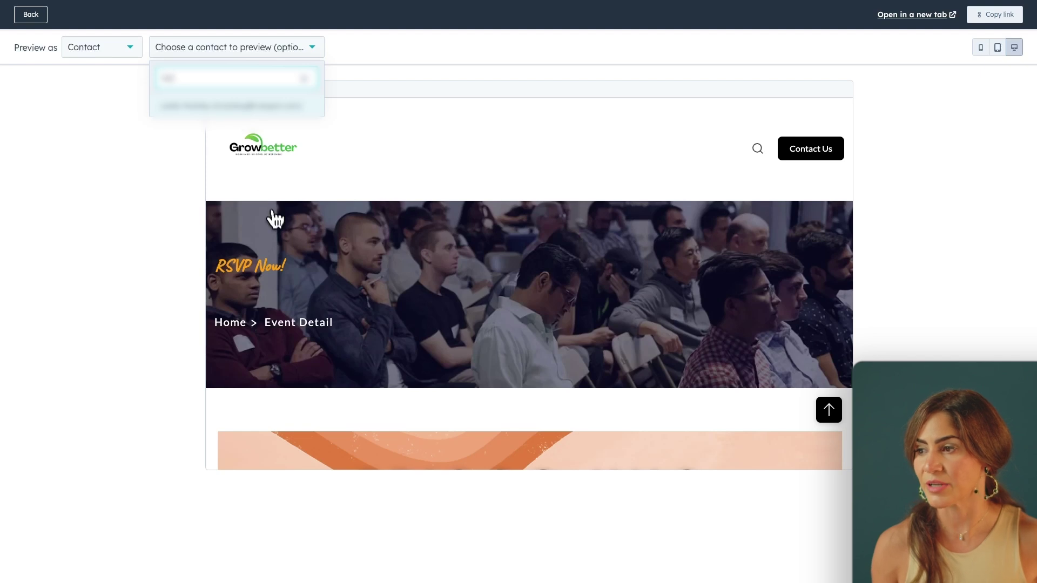
pyautogui.scroll(-2, 276, 223)
pyautogui.scroll(-1, 276, 224)
pyautogui.scroll(-2, 275, 224)
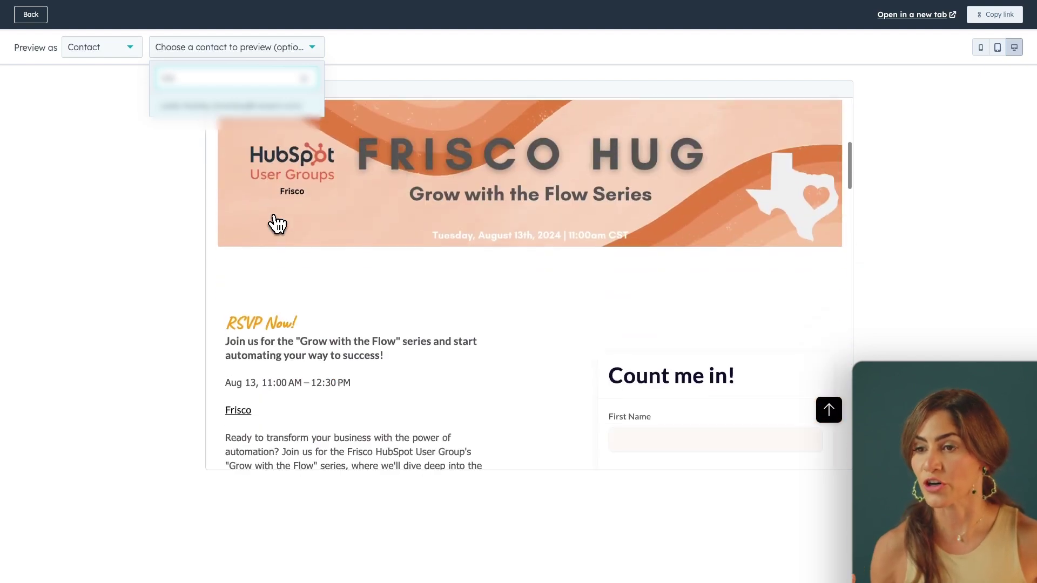
pyautogui.scroll(-2, 277, 223)
pyautogui.scroll(-2, 277, 223)
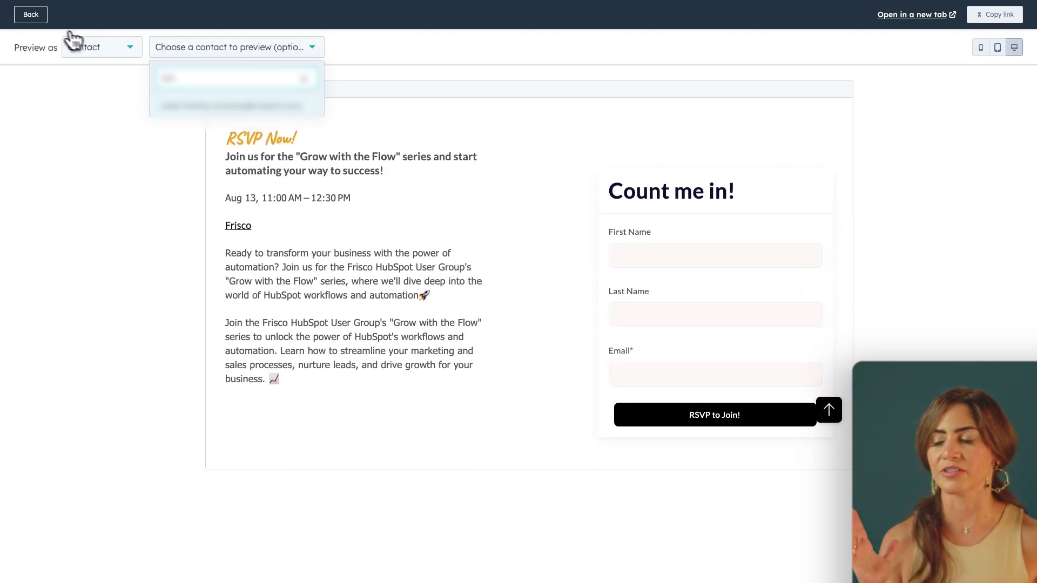
pyautogui.click(30, 16)
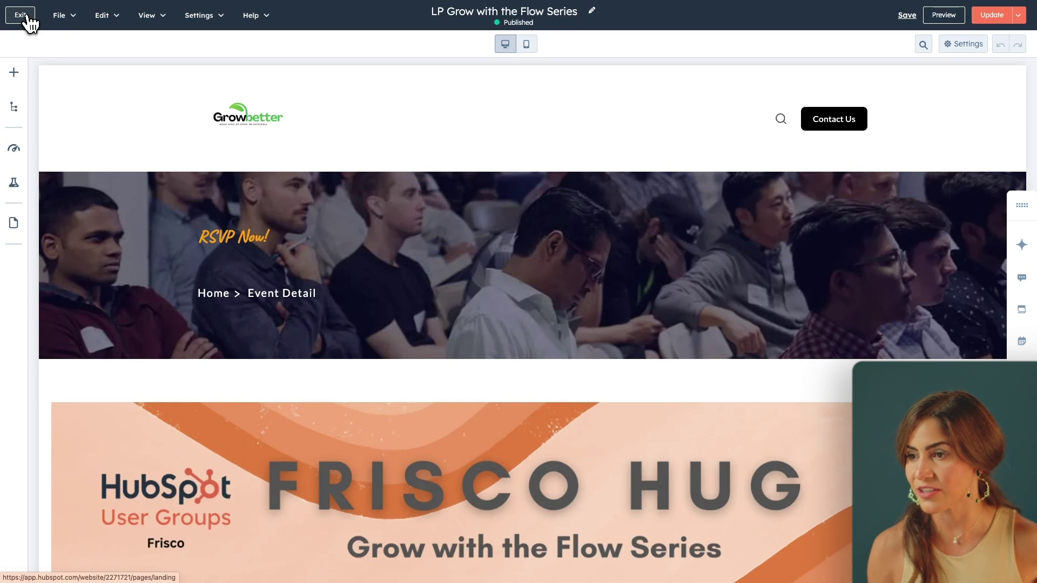
# Step: Exit the page editor and go to the Marketing Email list of 82 emails
pyautogui.click(26, 17)
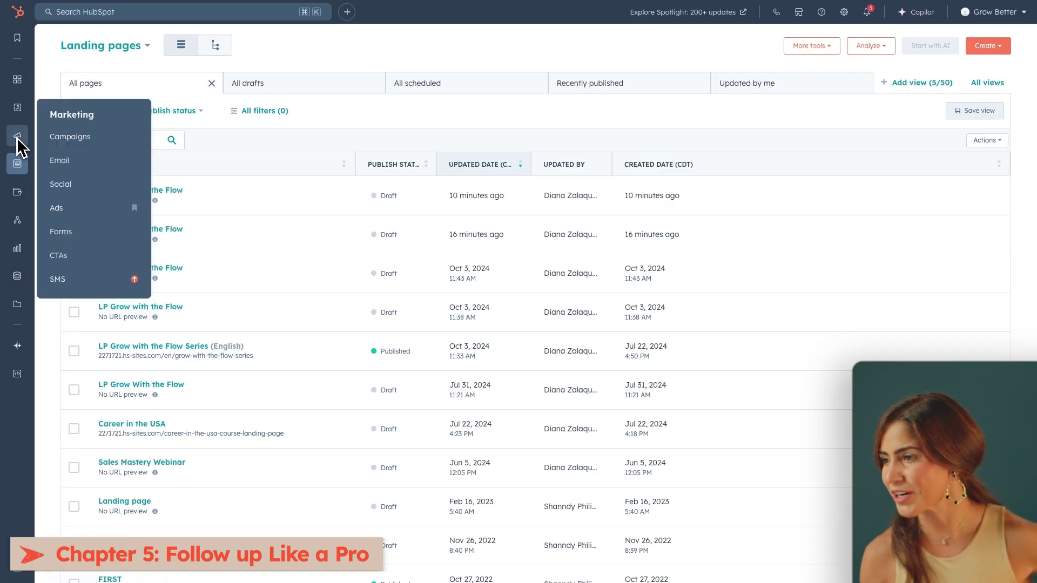
pyautogui.moveTo(18, 136)
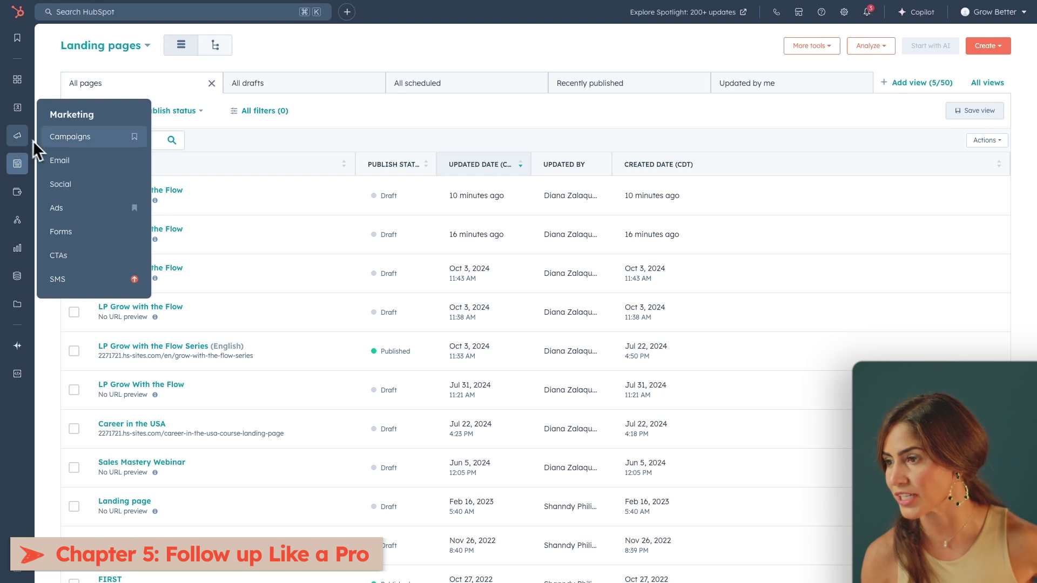
pyautogui.click(57, 168)
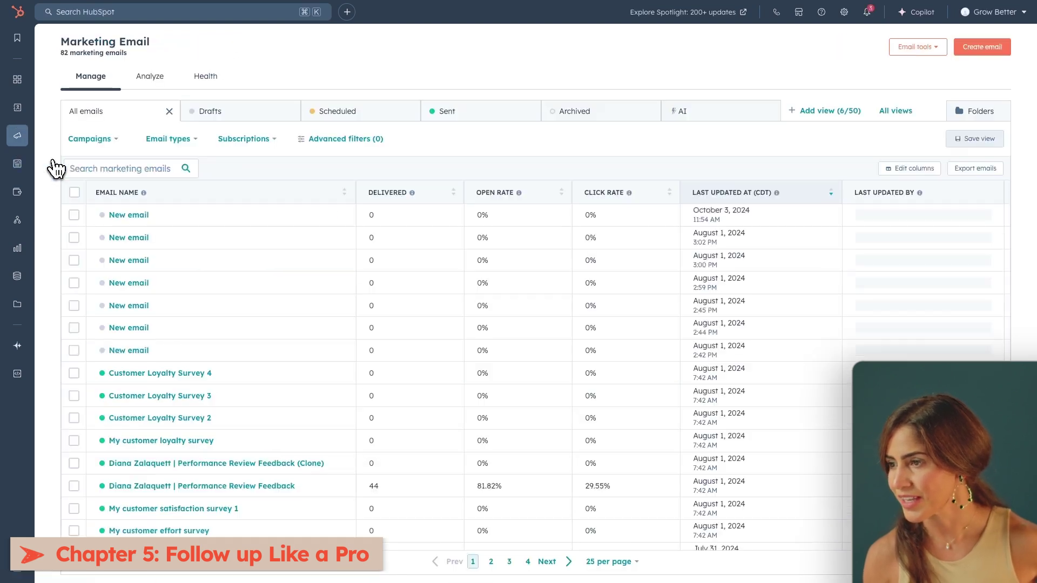
# Step: Start a new regular email and continue to template selection
pyautogui.click(981, 48)
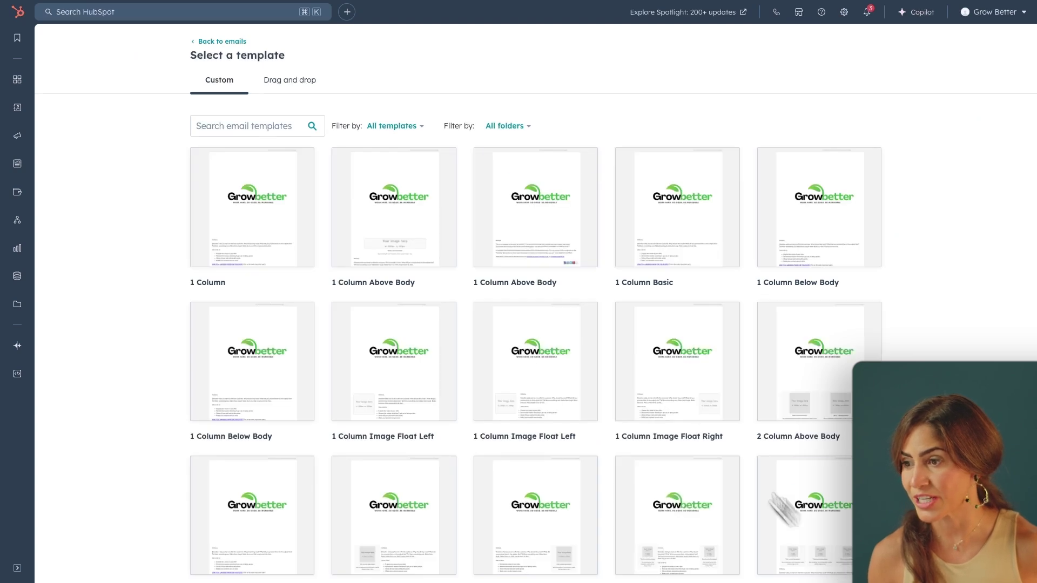
# Step: Build the new email from the Drag and drop Event Invite template
pyautogui.click(297, 92)
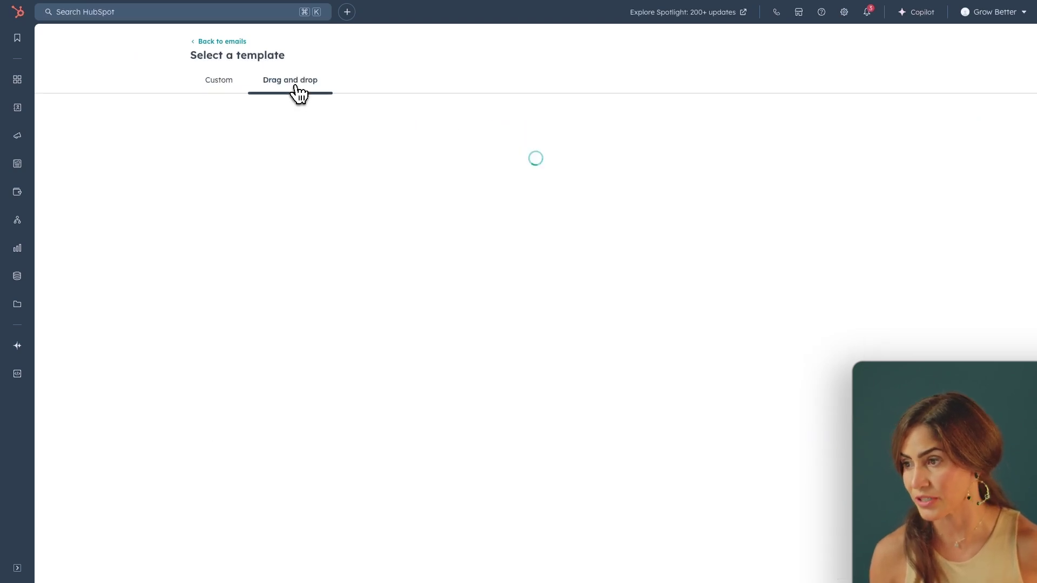
pyautogui.scroll(-2, 430, 349)
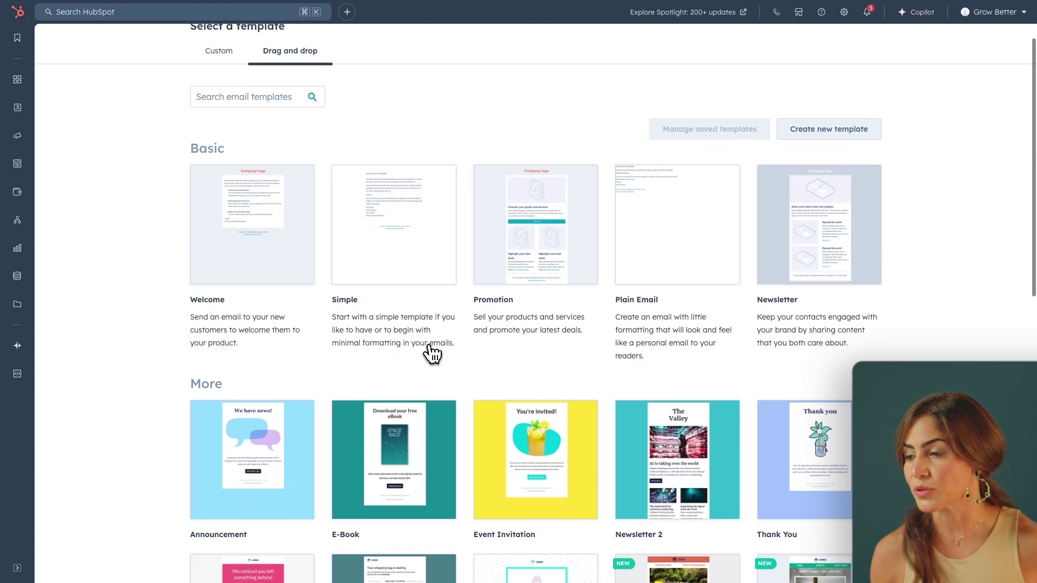
pyautogui.scroll(-2, 431, 354)
pyautogui.scroll(-1, 431, 354)
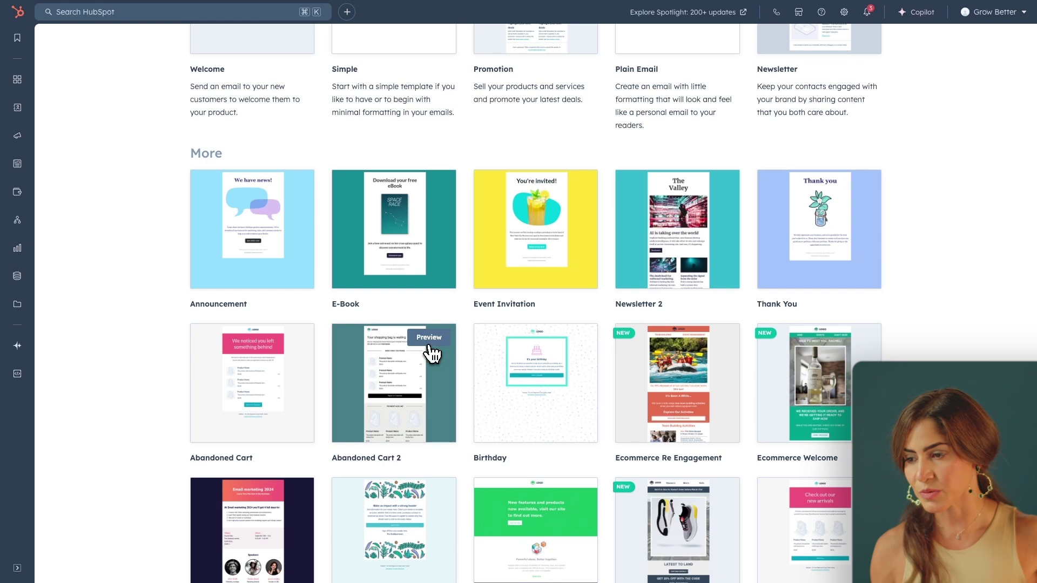
pyautogui.scroll(-2, 431, 353)
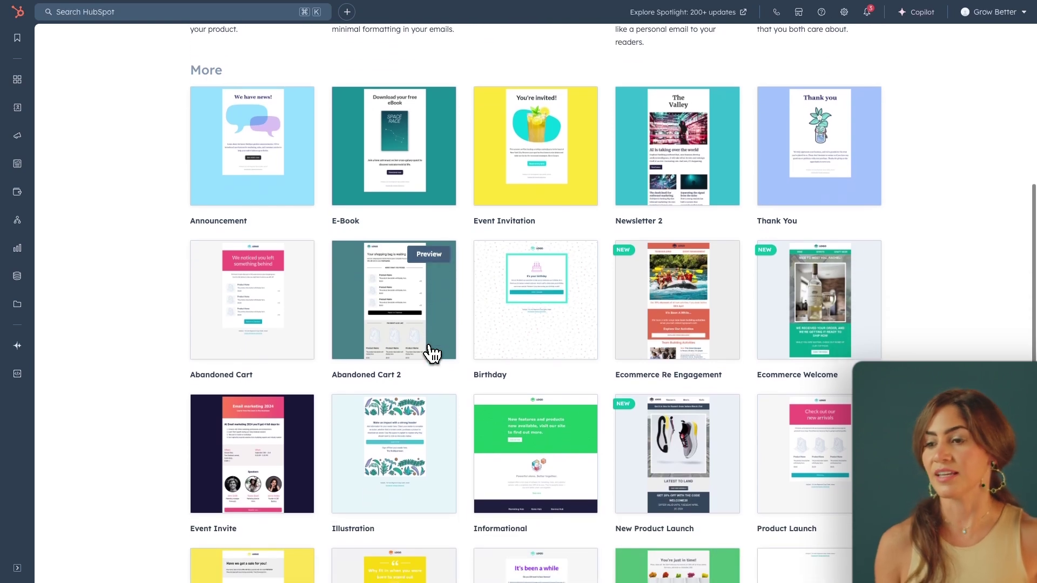
pyautogui.scroll(-1, 440, 429)
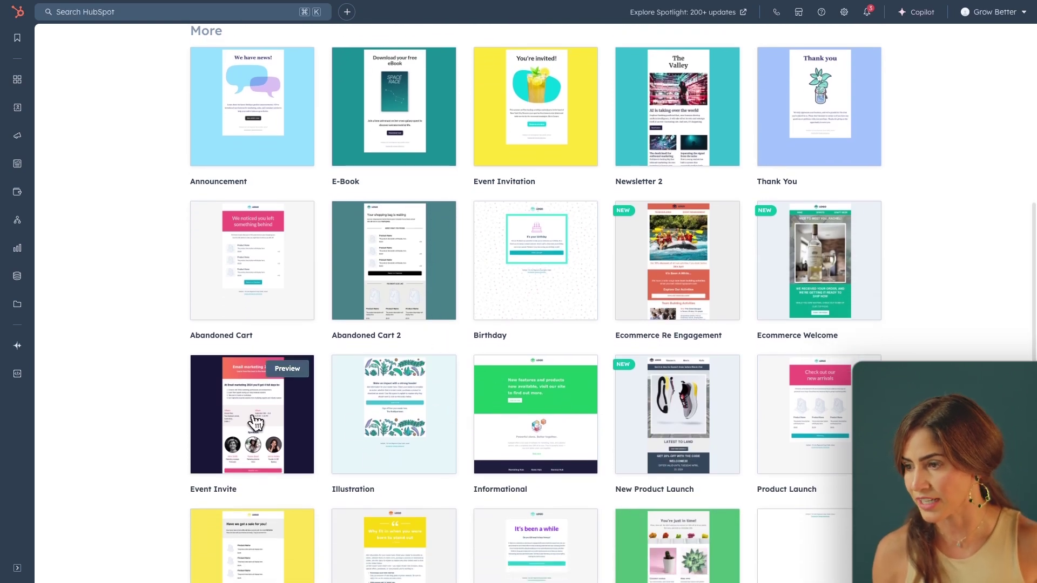
pyautogui.click(254, 423)
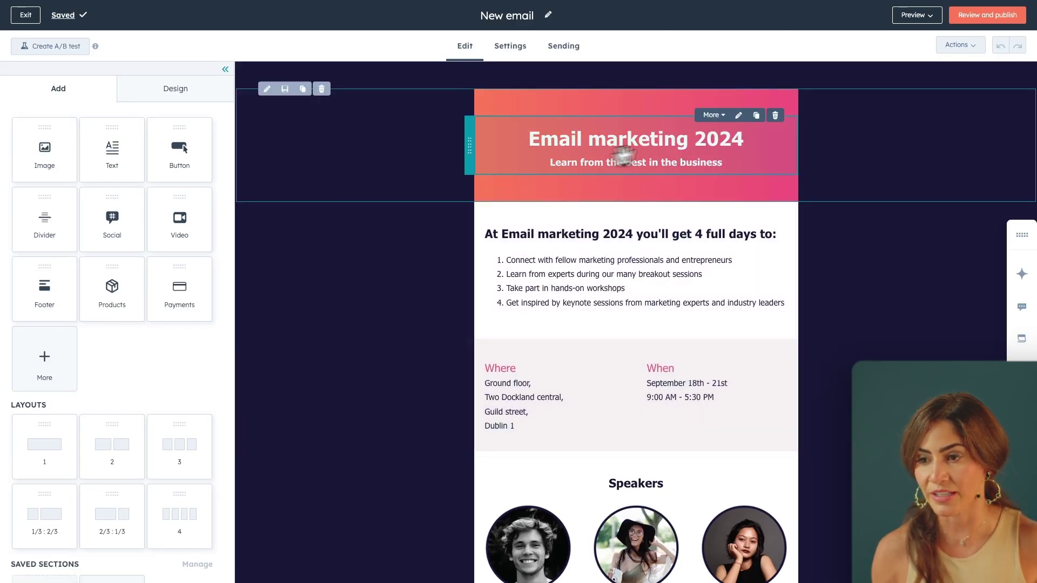
# Step: Replace the 'Email marketing 2024' heading with 'You're Registered to attend the Frisco Hug'
pyautogui.click(537, 142)
pyautogui.moveTo(537, 142); pyautogui.dragTo(750, 143)
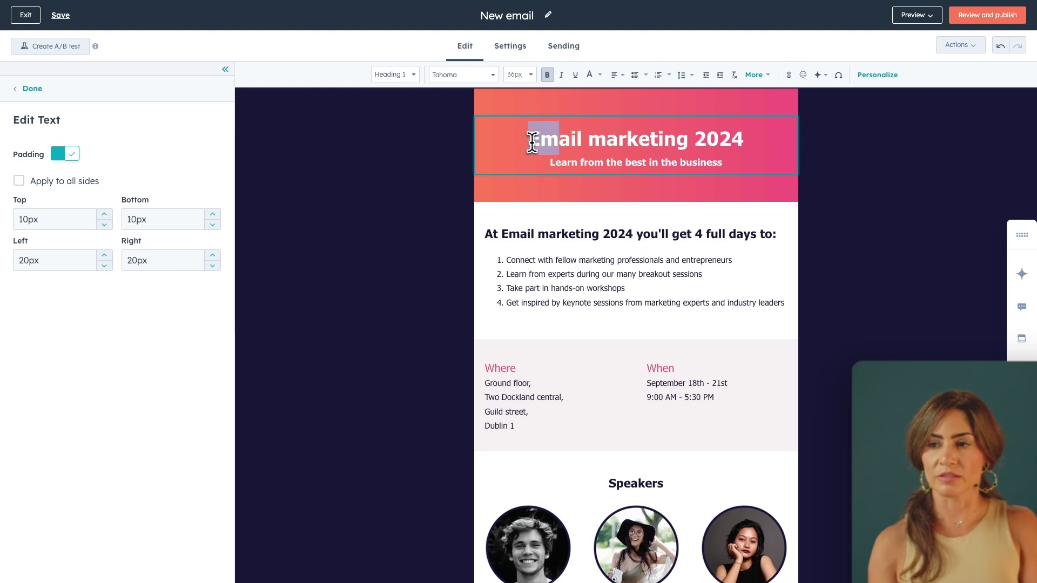
pyautogui.write("You'")
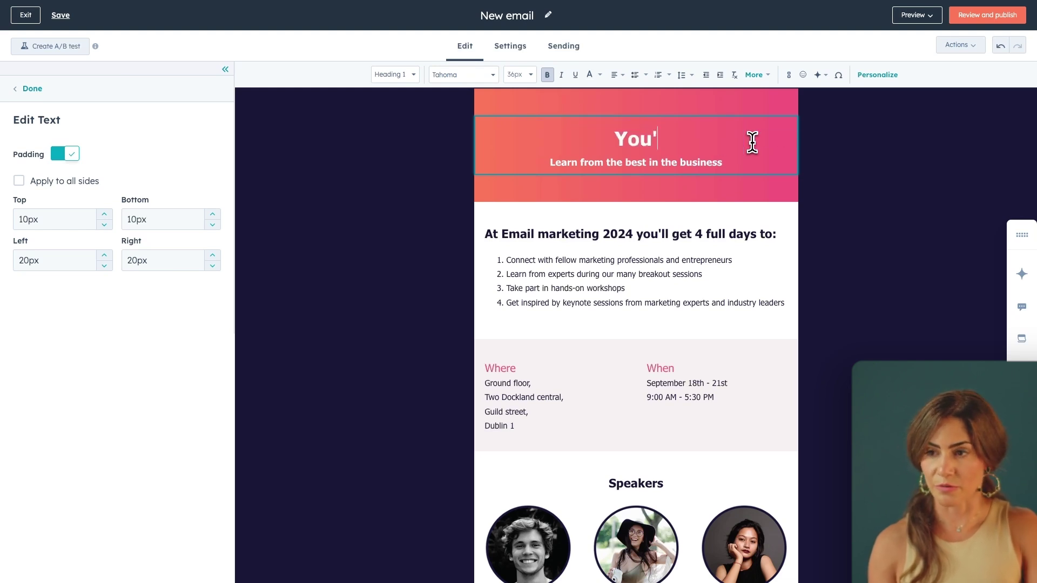
pyautogui.write('re Registered t')
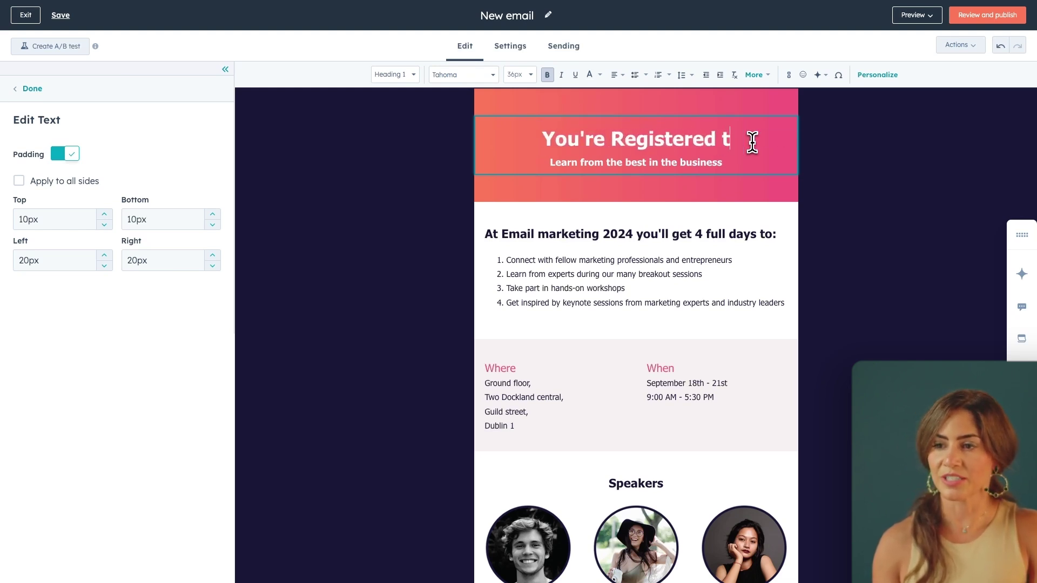
pyautogui.write('o attend the Fri')
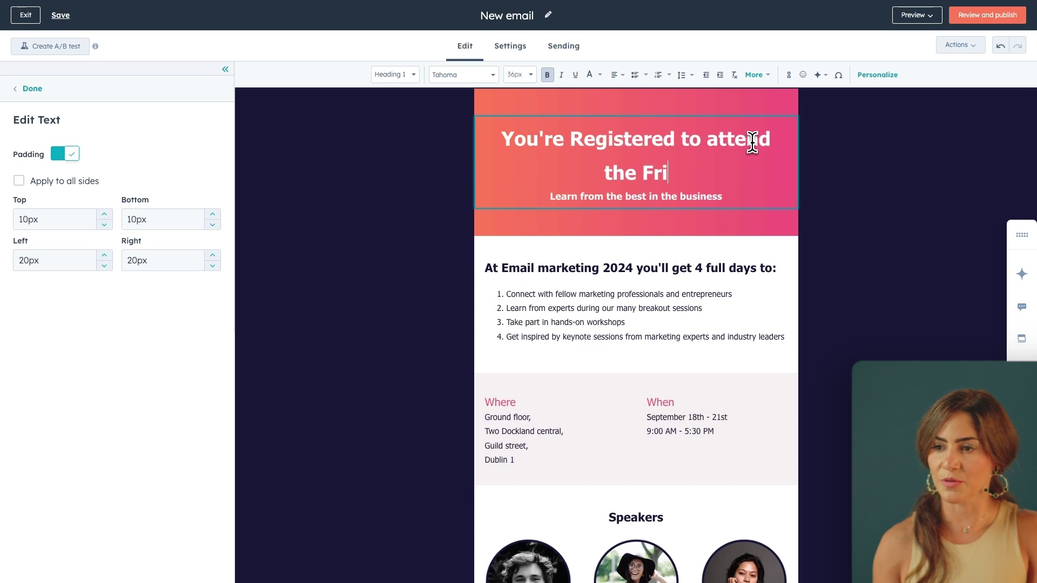
pyautogui.write('sco Hug')
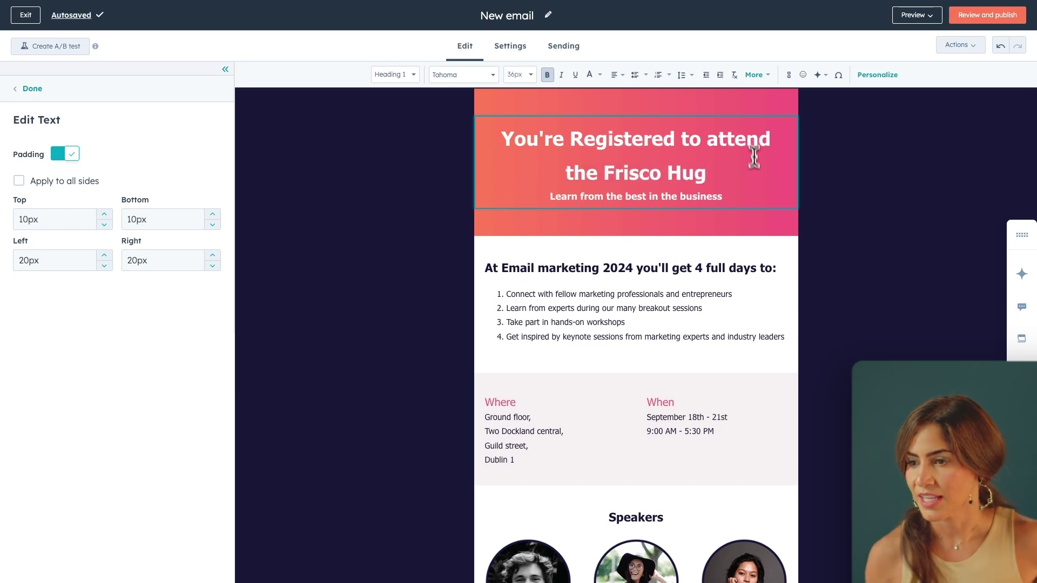
pyautogui.click(582, 293)
pyautogui.click(530, 274)
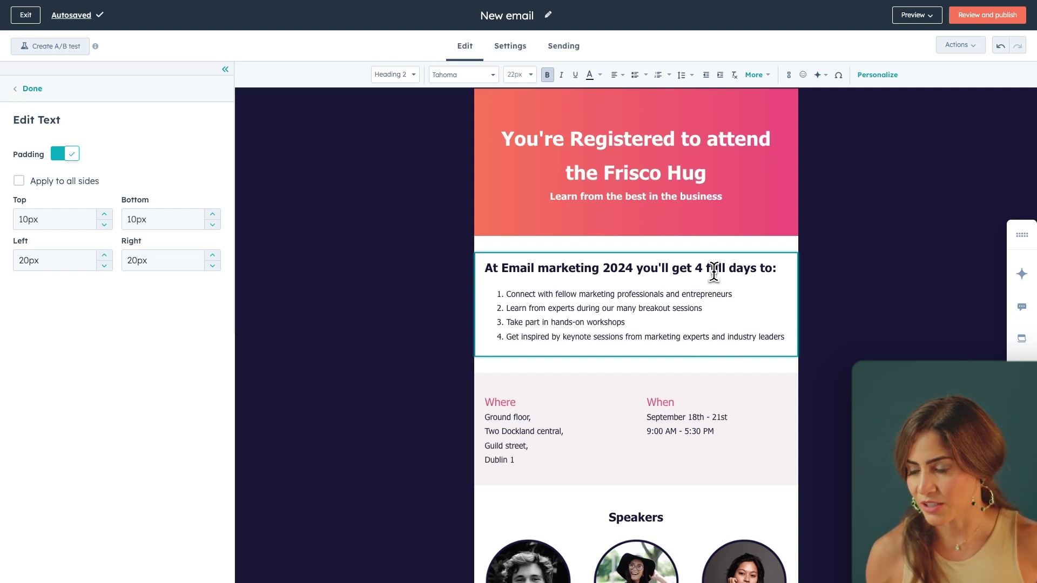
# Step: Replace the agenda heading with 'At Grow with the Flow Series, you'll get a full day to:' and review the list items
pyautogui.tripleClick(769, 272)
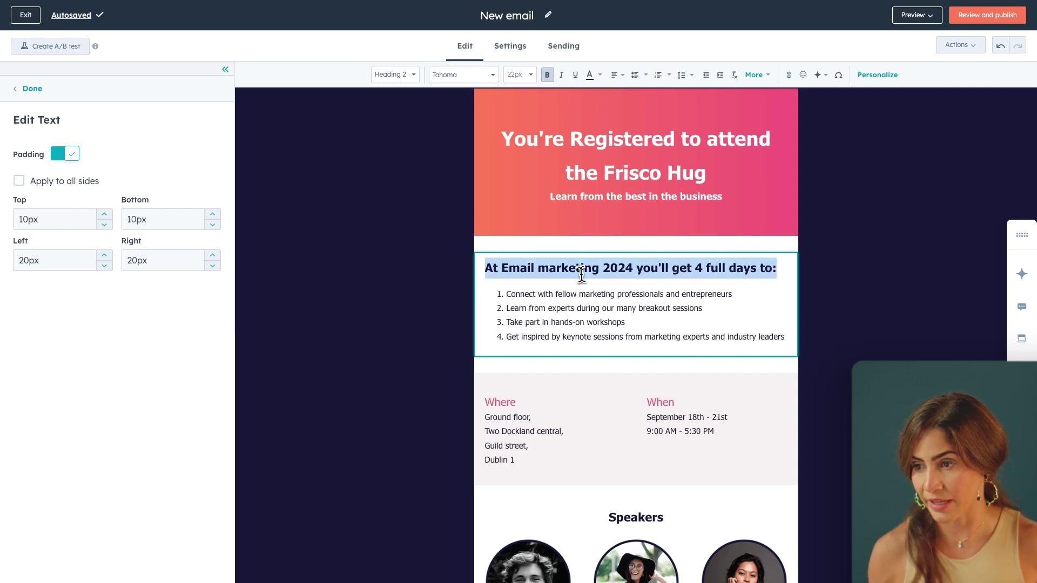
pyautogui.write('At Grow with the Flow Sr')
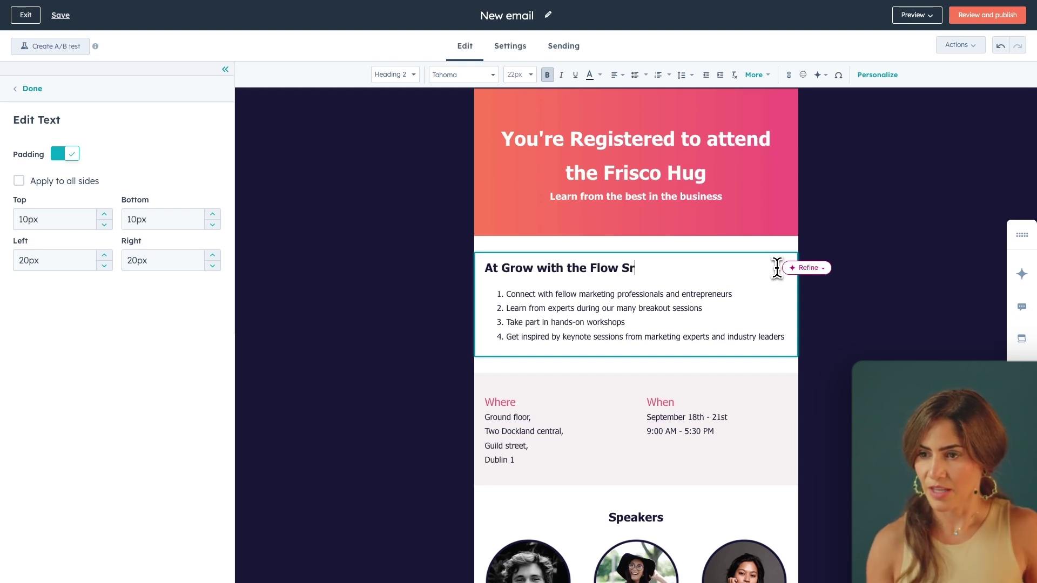
pyautogui.press('BackSpace')
pyautogui.write("eries, you'll get a full da")
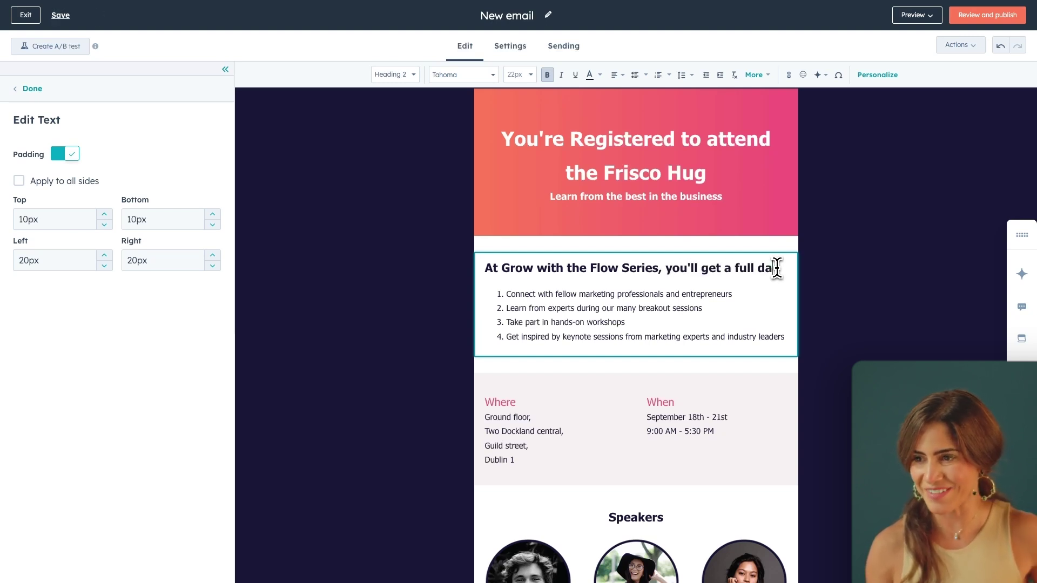
pyautogui.write('y to:')
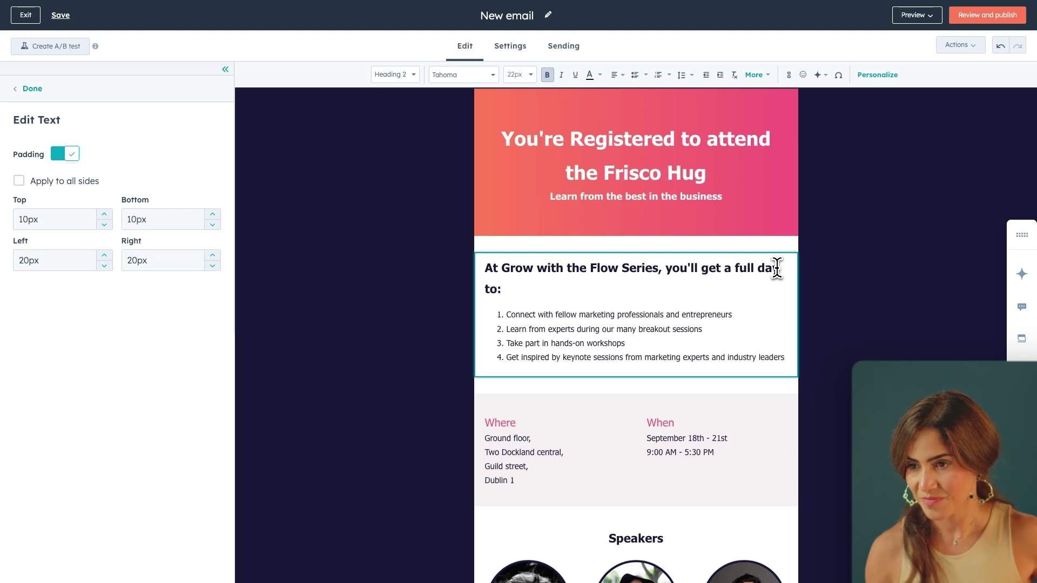
pyautogui.moveTo(506, 315); pyautogui.dragTo(719, 318)
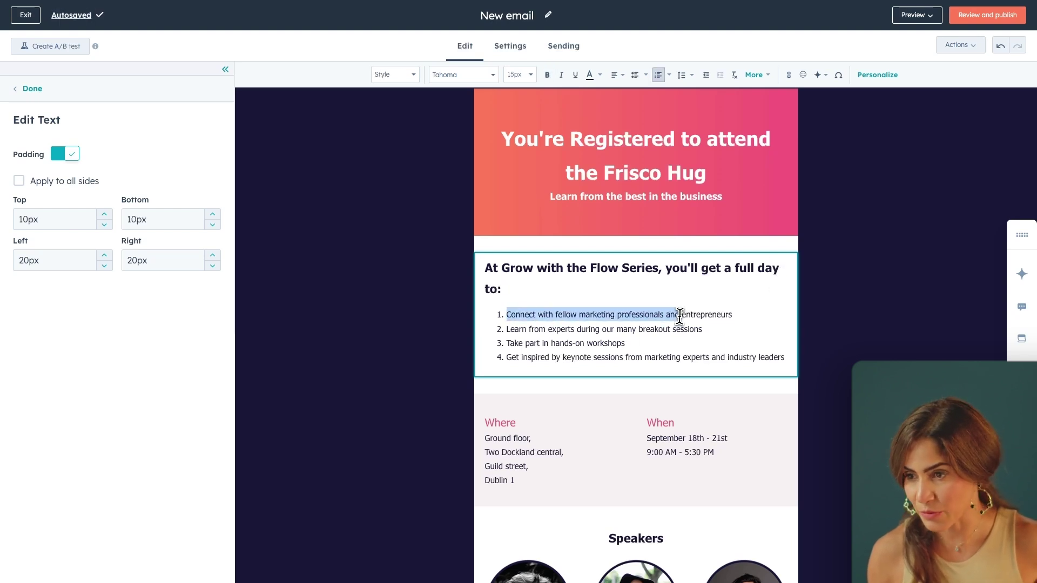
pyautogui.click(709, 337)
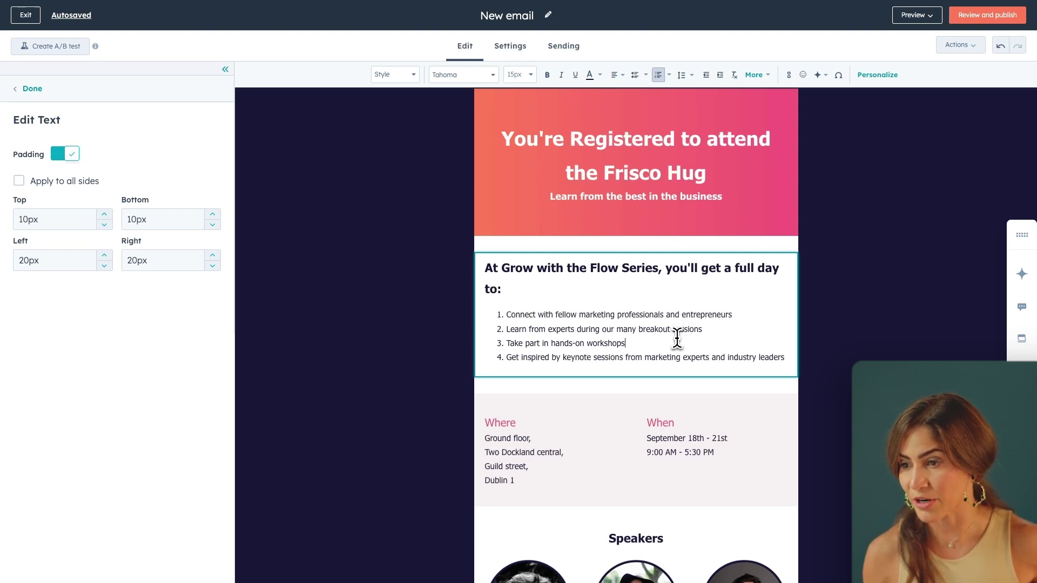
pyautogui.scroll(-1, 676, 338)
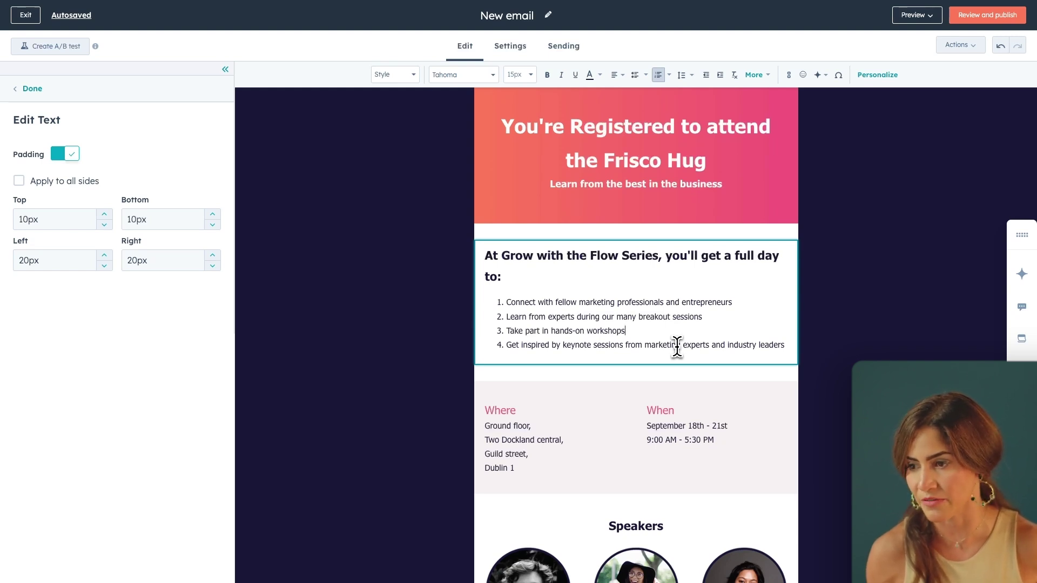
pyautogui.click(508, 425)
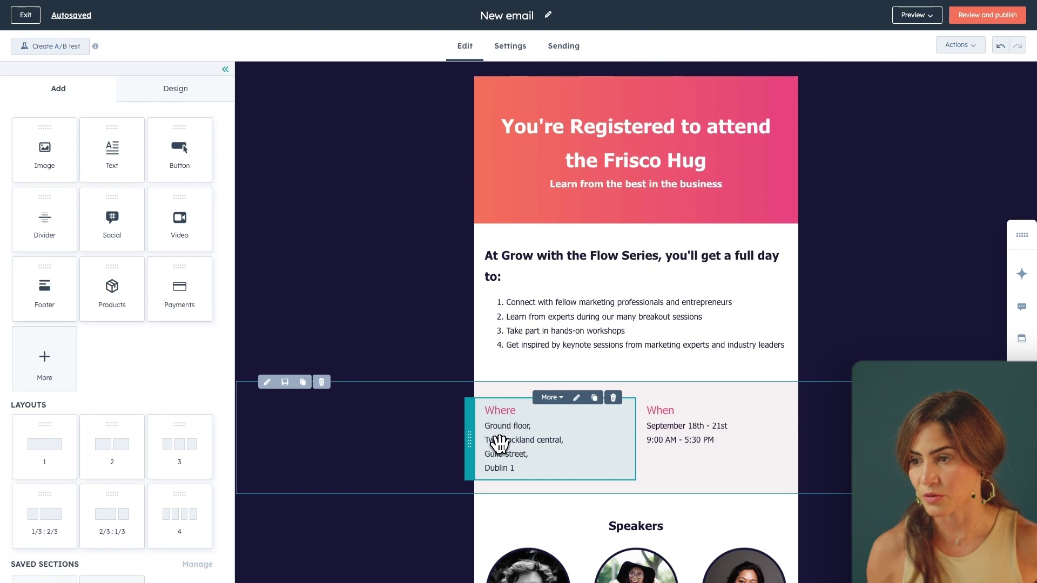
# Step: Replace both When lines with 'August 13th, 11:00am CST'
pyautogui.click(652, 438)
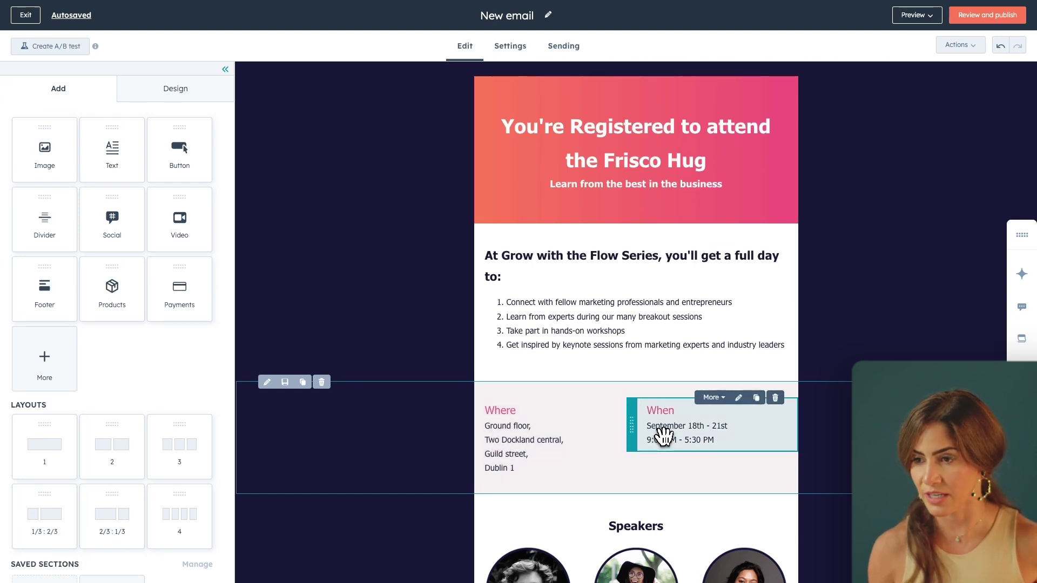
pyautogui.click(660, 433)
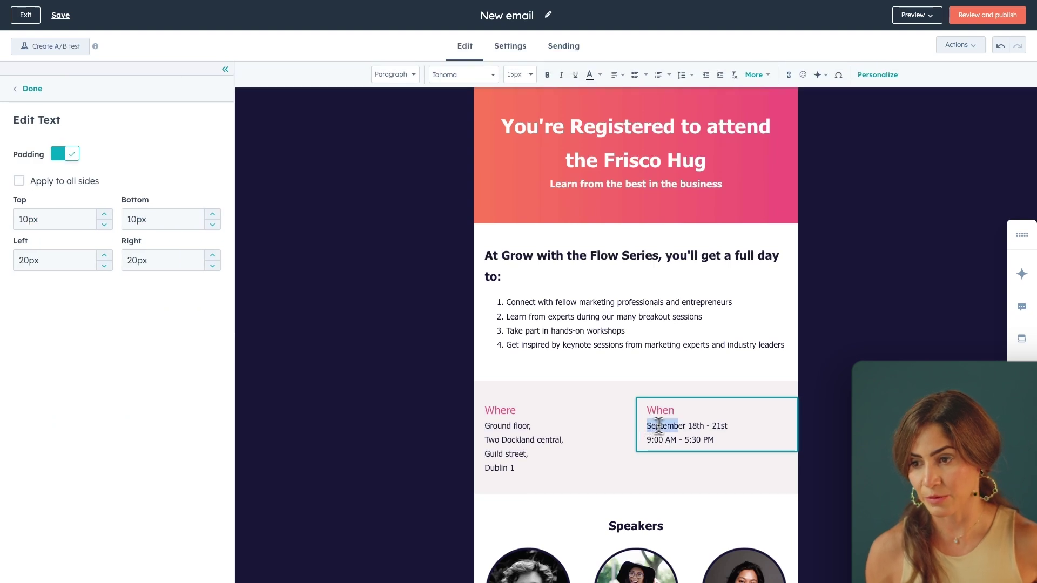
pyautogui.moveTo(659, 427); pyautogui.dragTo(724, 444)
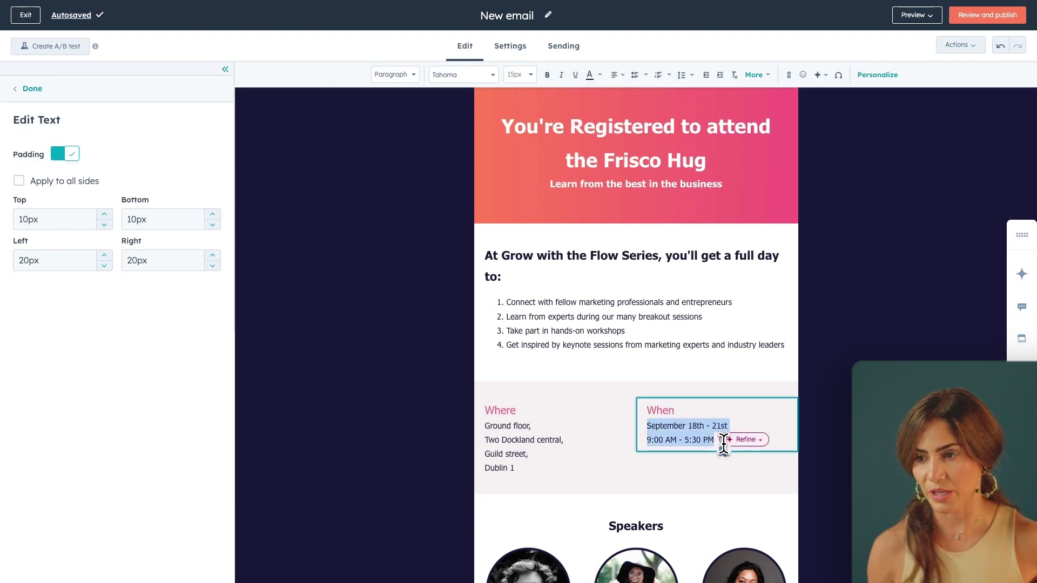
pyautogui.write('August')
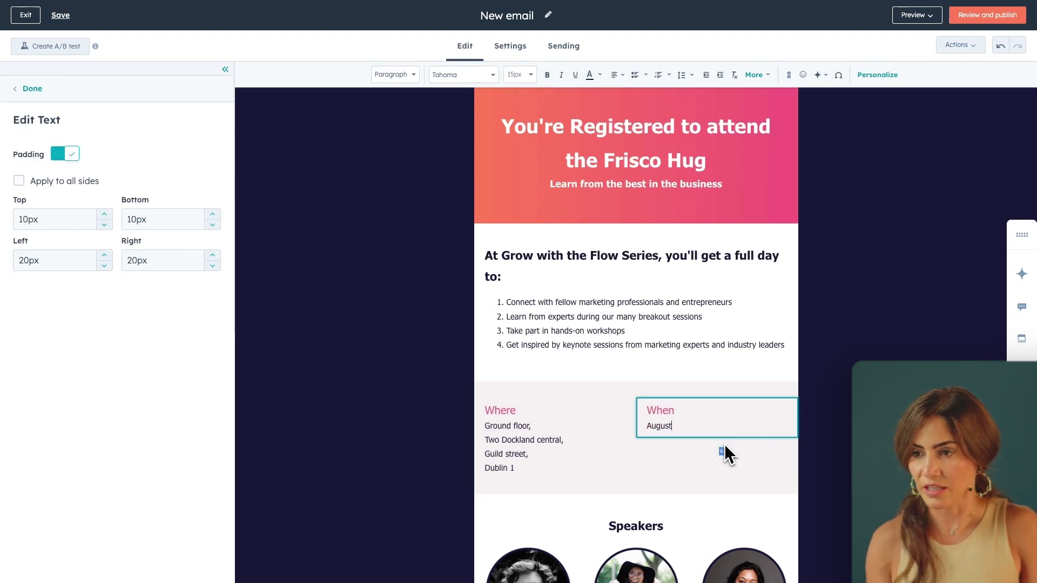
pyautogui.write(' 13th, 11:00am CST')
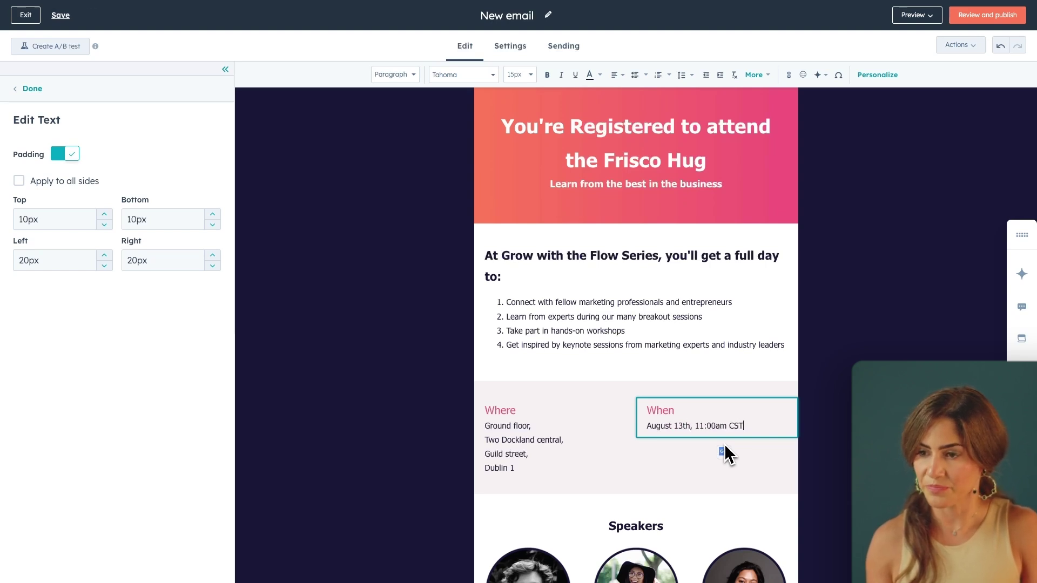
pyautogui.scroll(-3, 724, 454)
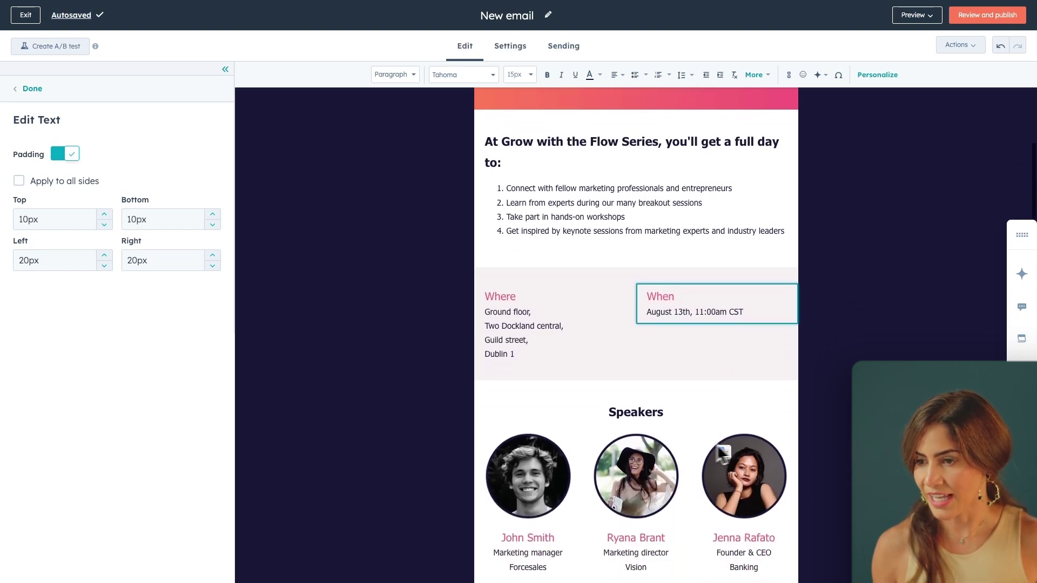
pyautogui.press('Escape')
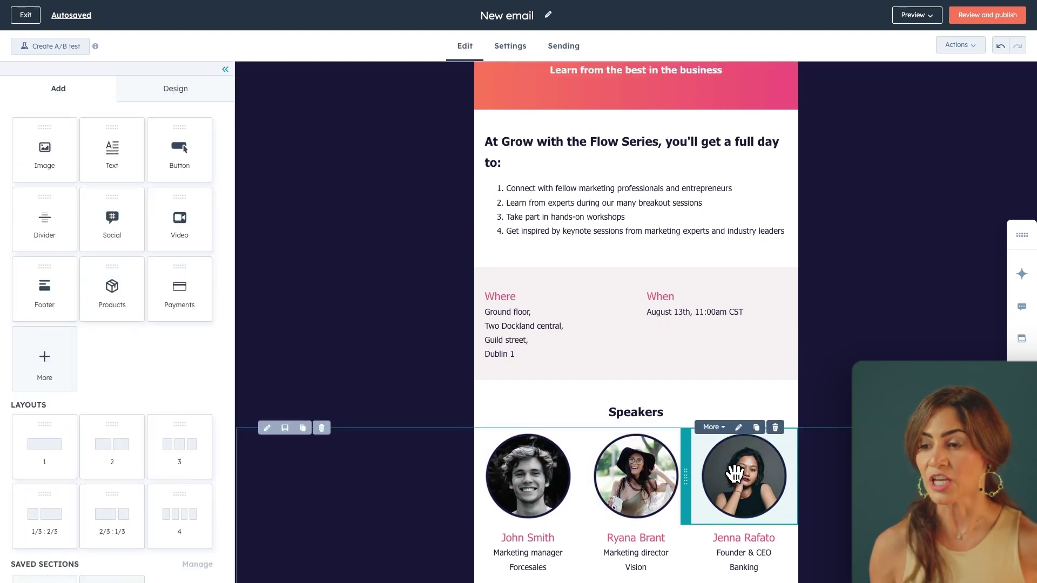
pyautogui.scroll(-2, 636, 487)
# Step: Change the bottom button's text from 'Register now' to 'Join Now'
pyautogui.click(632, 491)
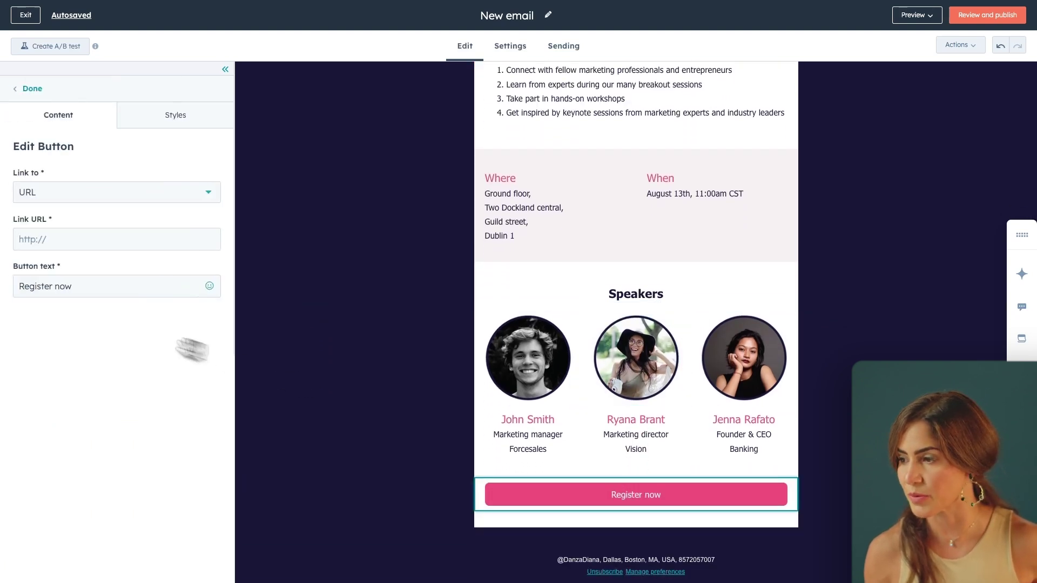
pyautogui.moveTo(97, 286); pyautogui.dragTo(0, 296)
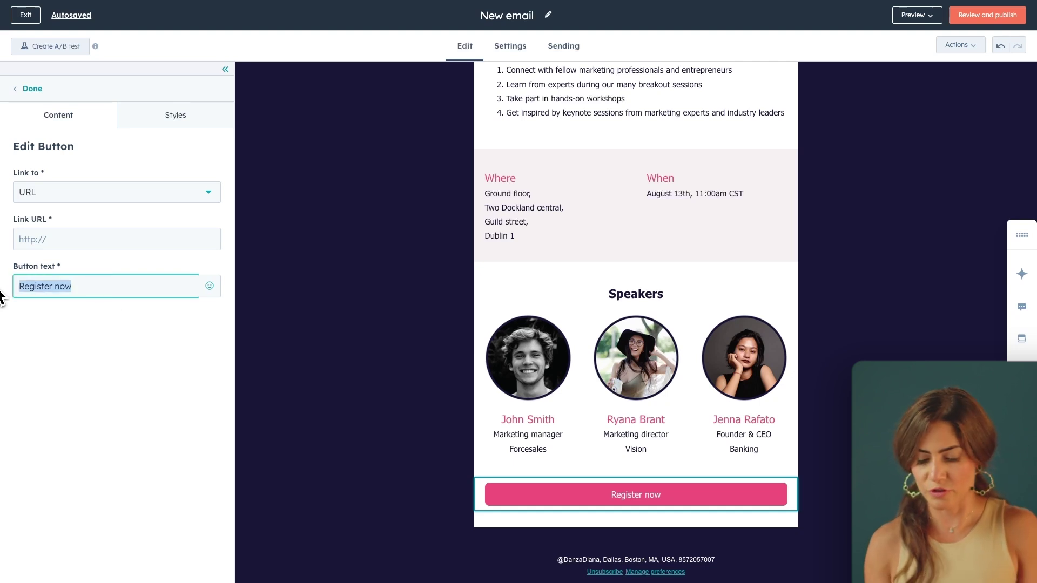
pyautogui.write('Join Now')
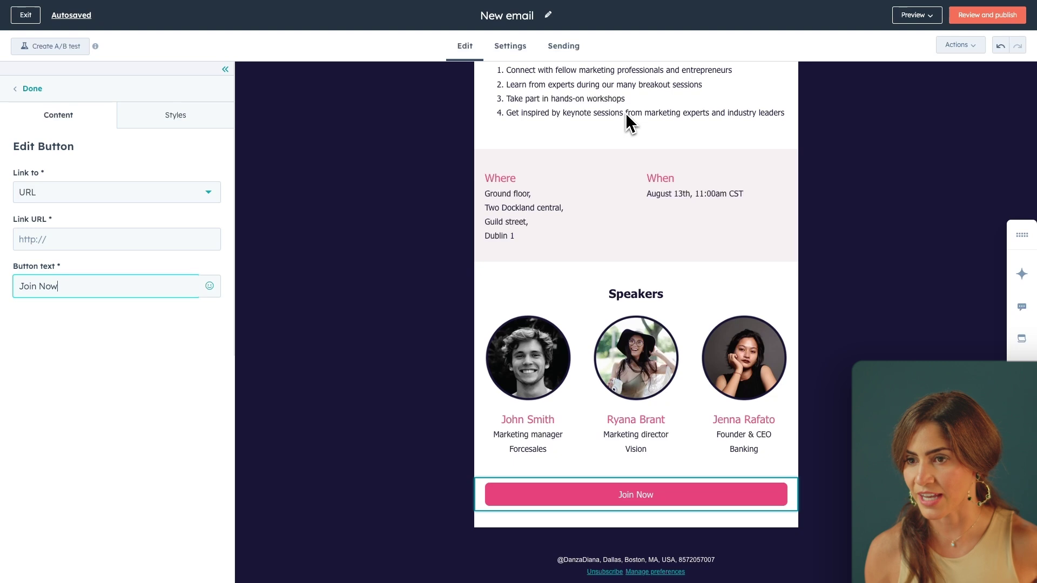
# Step: Preview the registration email as a contact
pyautogui.click(917, 17)
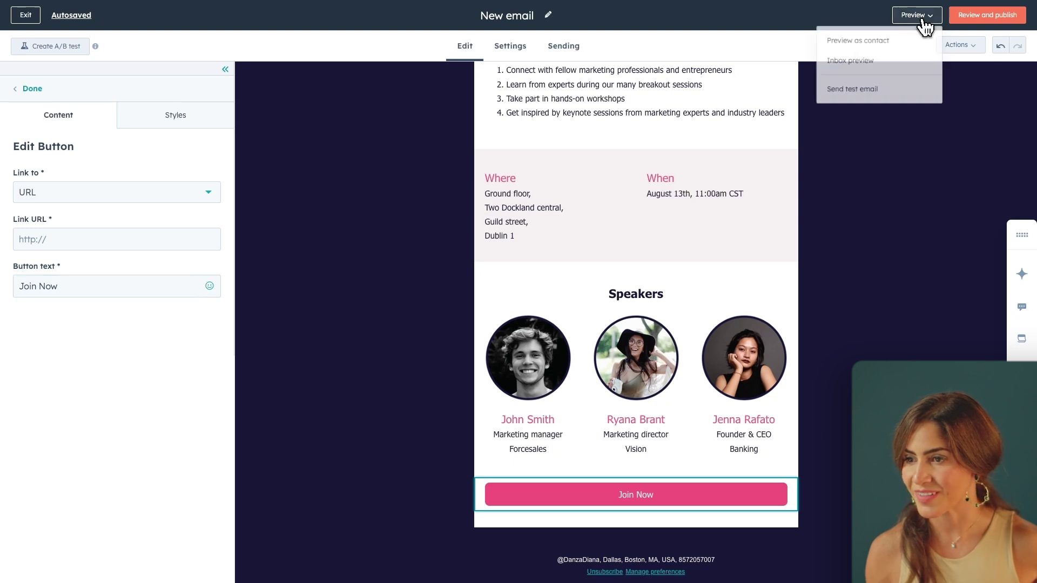
pyautogui.click(898, 42)
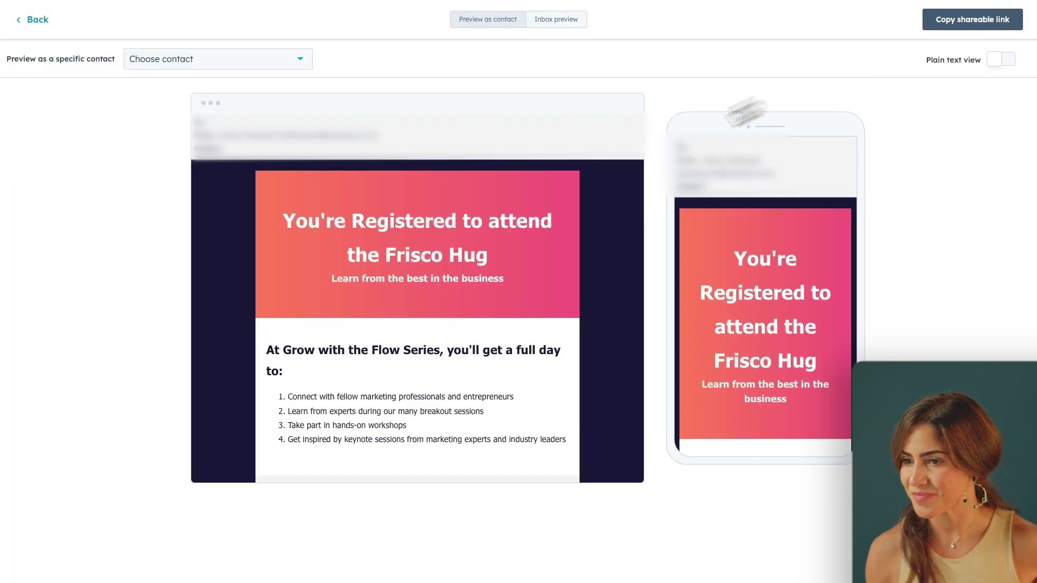
pyautogui.scroll(-1, 502, 235)
pyautogui.scroll(-3, 433, 308)
pyautogui.scroll(-2, 432, 248)
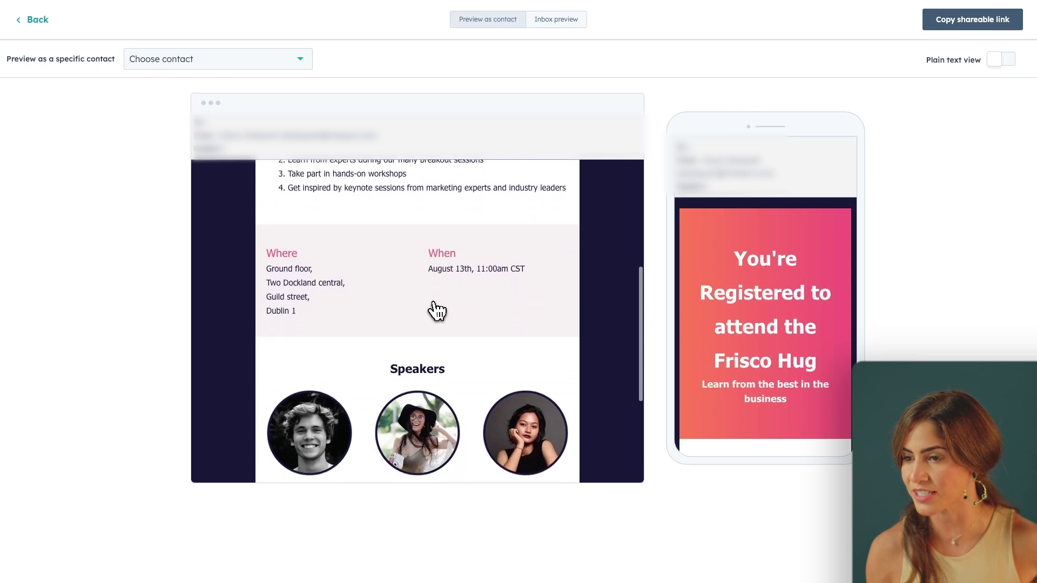
pyautogui.scroll(2, 435, 248)
pyautogui.scroll(3, 434, 284)
pyautogui.scroll(-2, 712, 261)
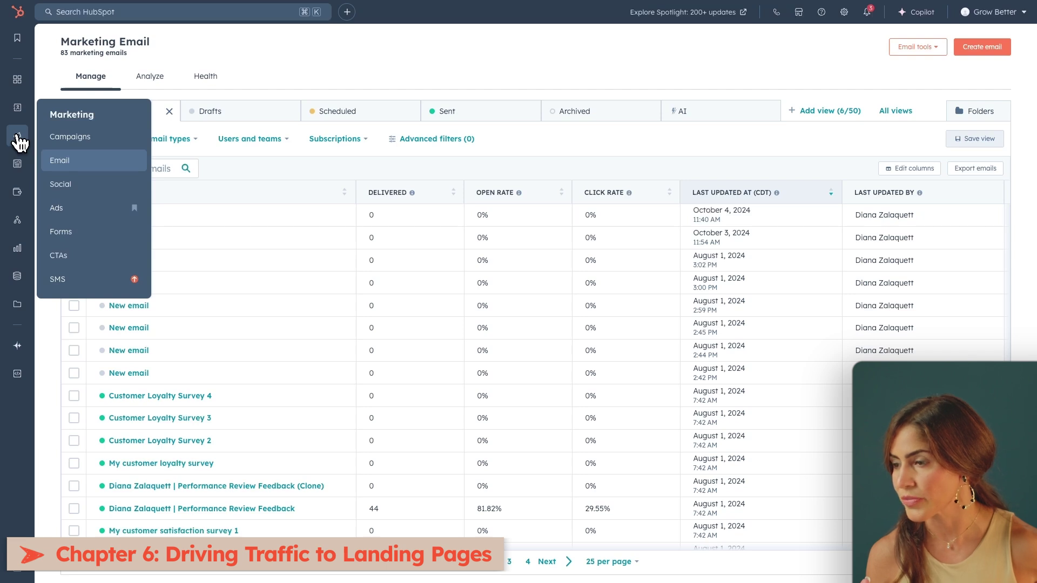
# Step: Explore connecting a LinkedIn ad account in Ads, then go to the Social tool
pyautogui.click(81, 213)
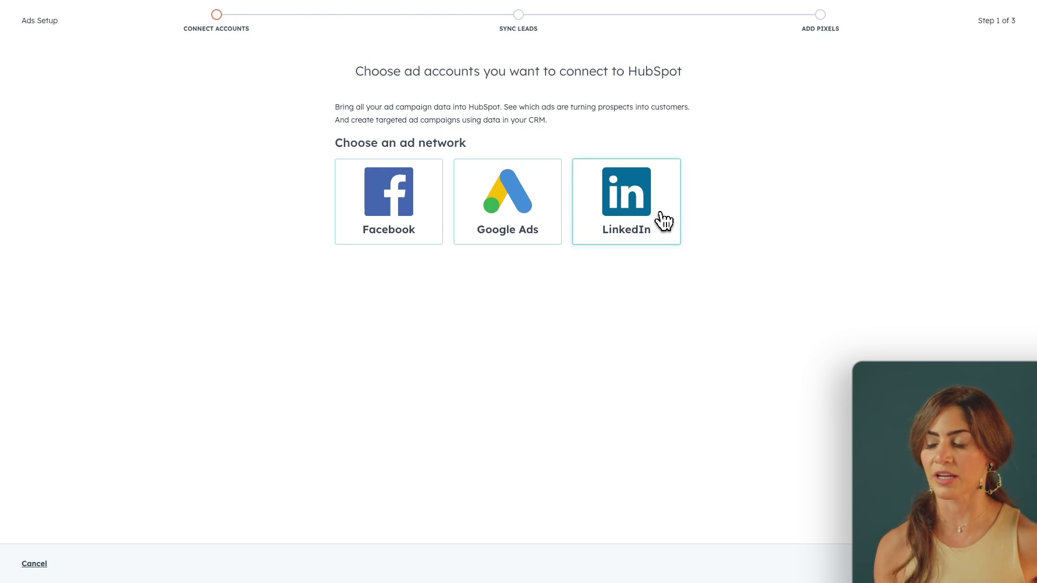
pyautogui.click(659, 220)
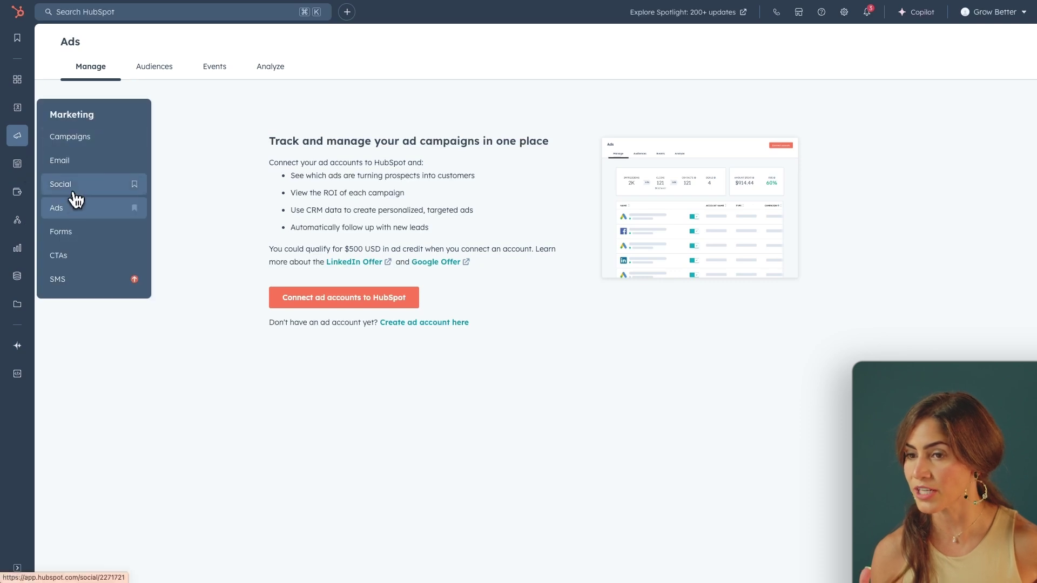
pyautogui.click(76, 196)
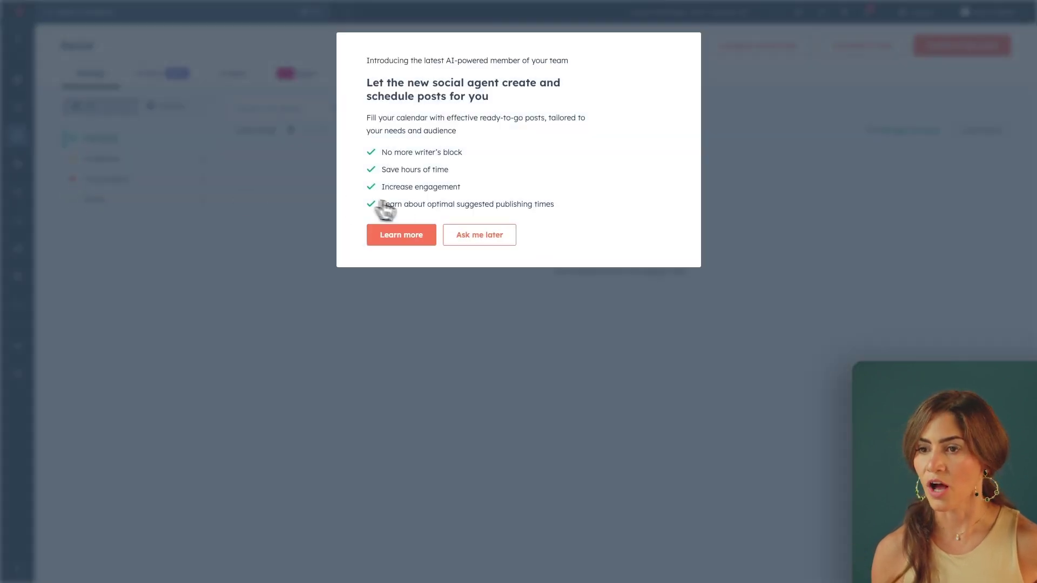
# Step: Dismiss the AI social agent announcement and start a new social post
pyautogui.click(462, 235)
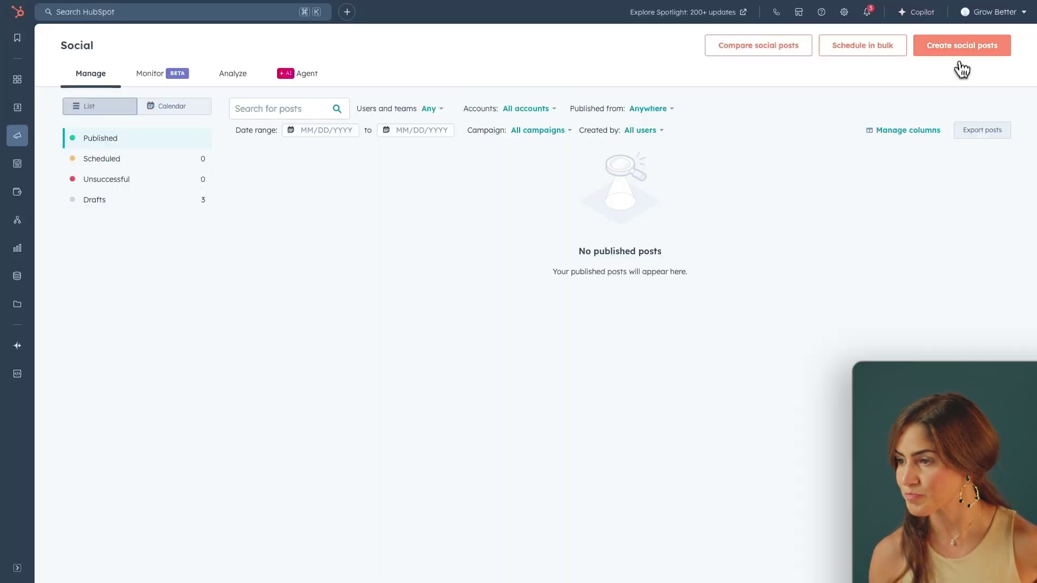
pyautogui.click(957, 45)
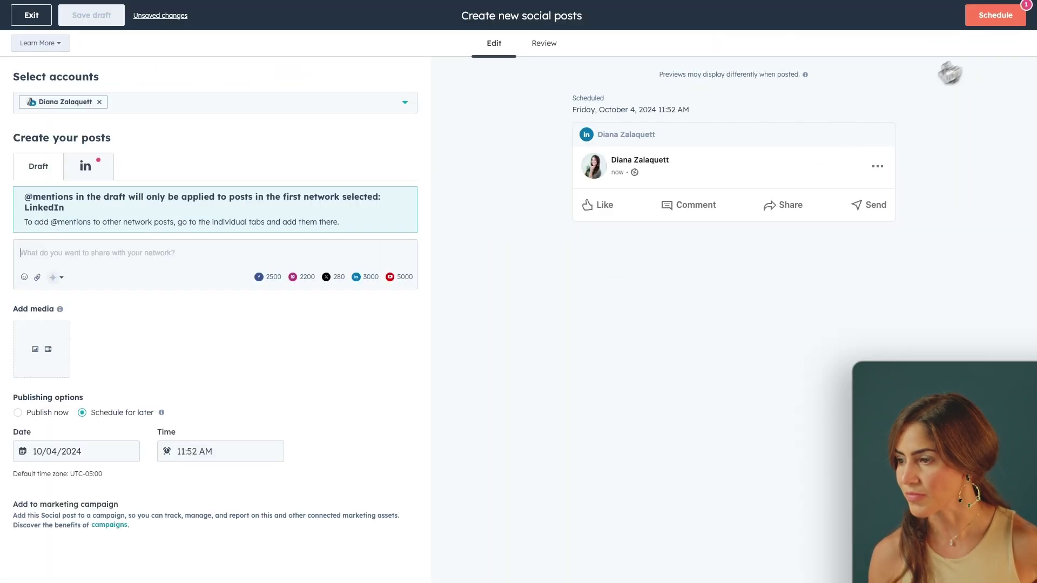
pyautogui.click(91, 243)
pyautogui.write('Join me for the Gr')
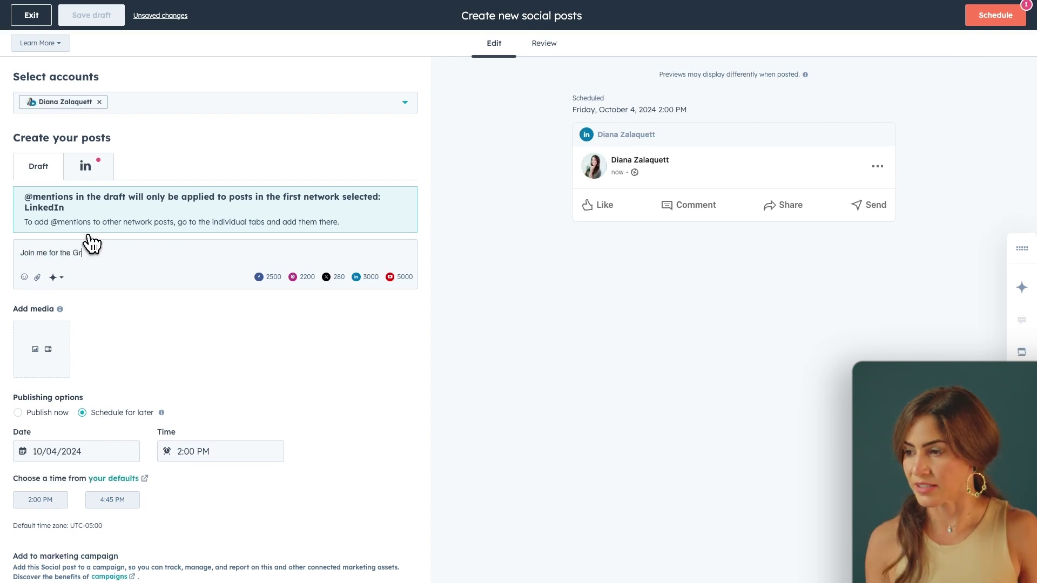
pyautogui.write('iw')
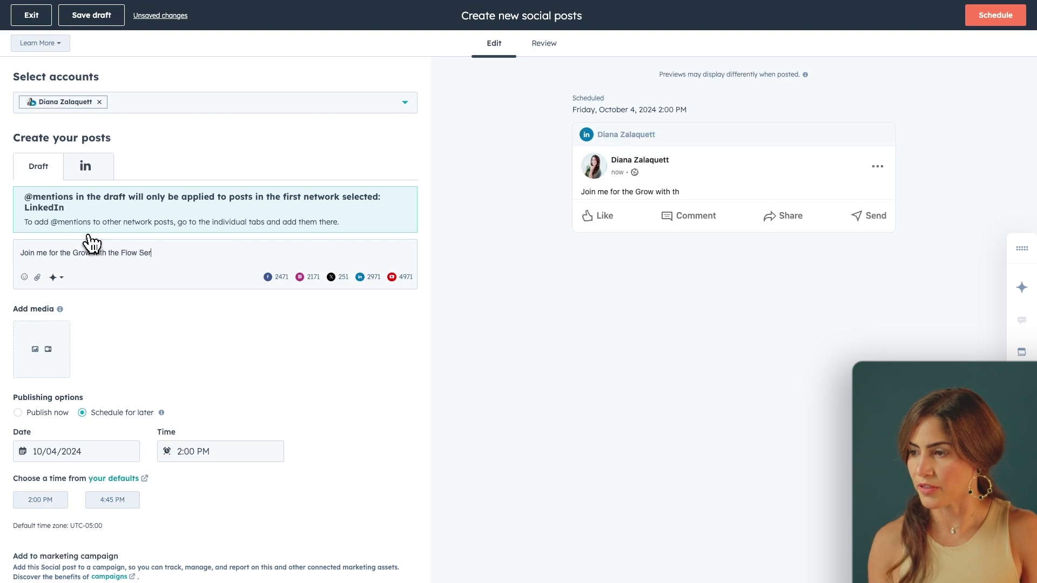
pyautogui.write('iz')
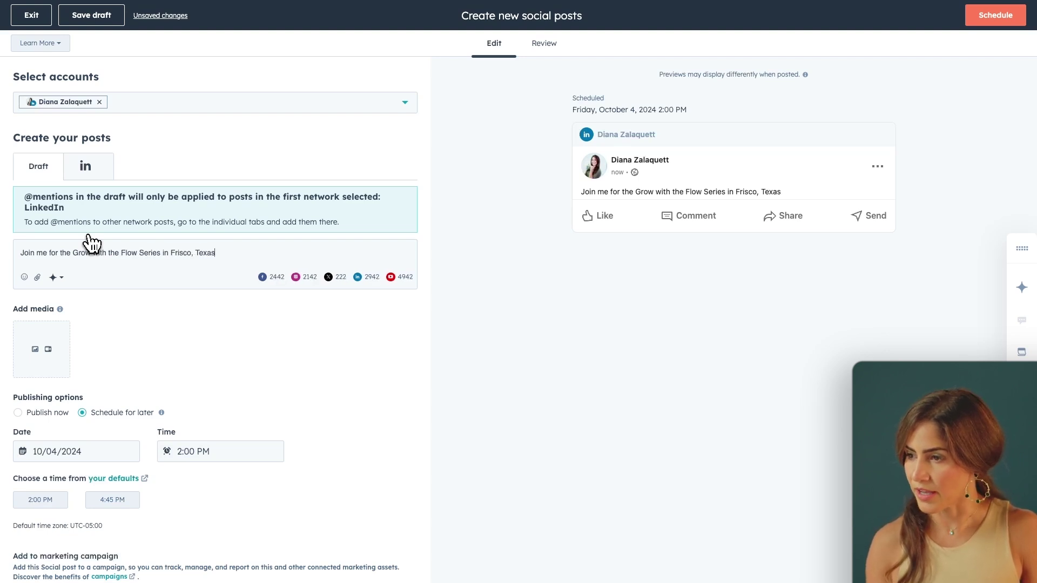
pyautogui.write(' to learn more abou')
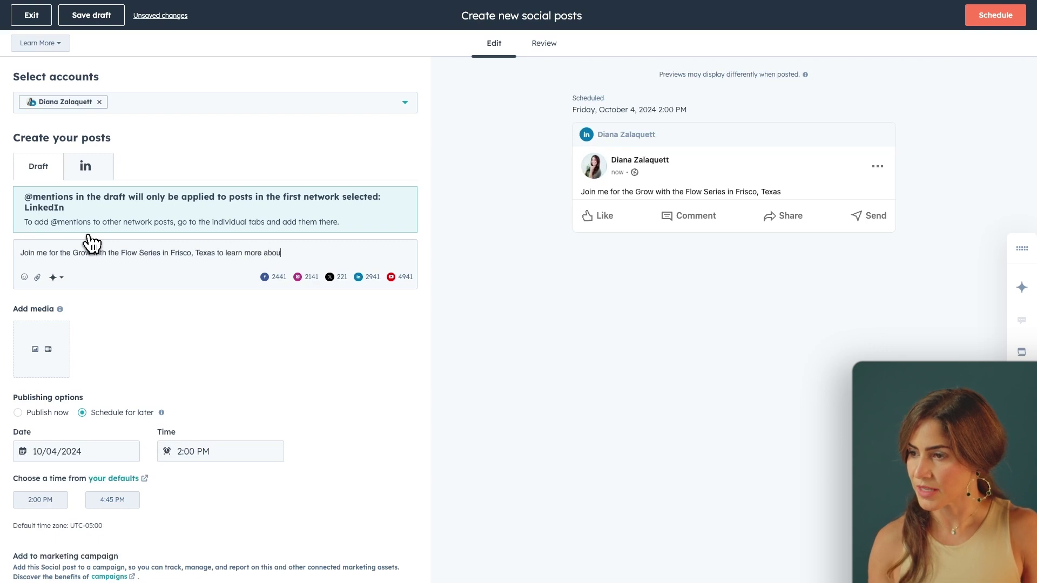
pyautogui.write('om')
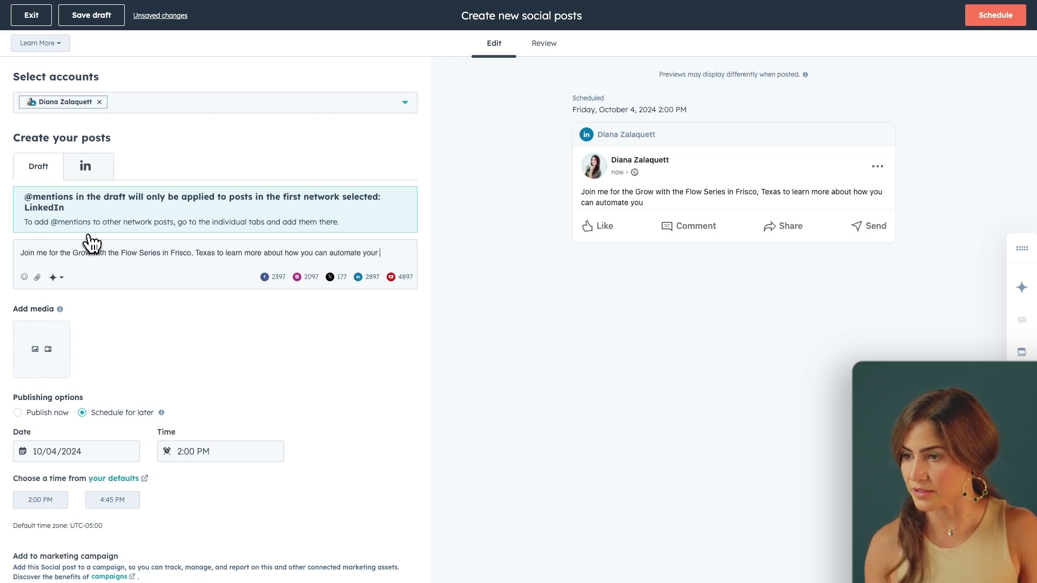
pyautogui.write('process.')
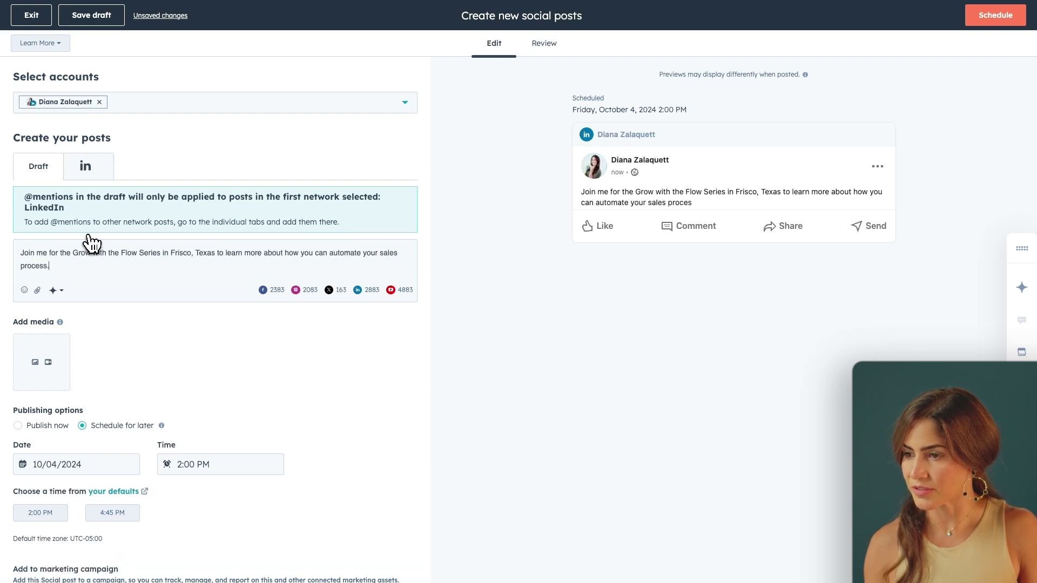
# Step: Write the post: Grow with the Flow, August 13th, 11:00am CST, then 'Register here.'
pyautogui.press('Return')
pyautogui.write('When:')
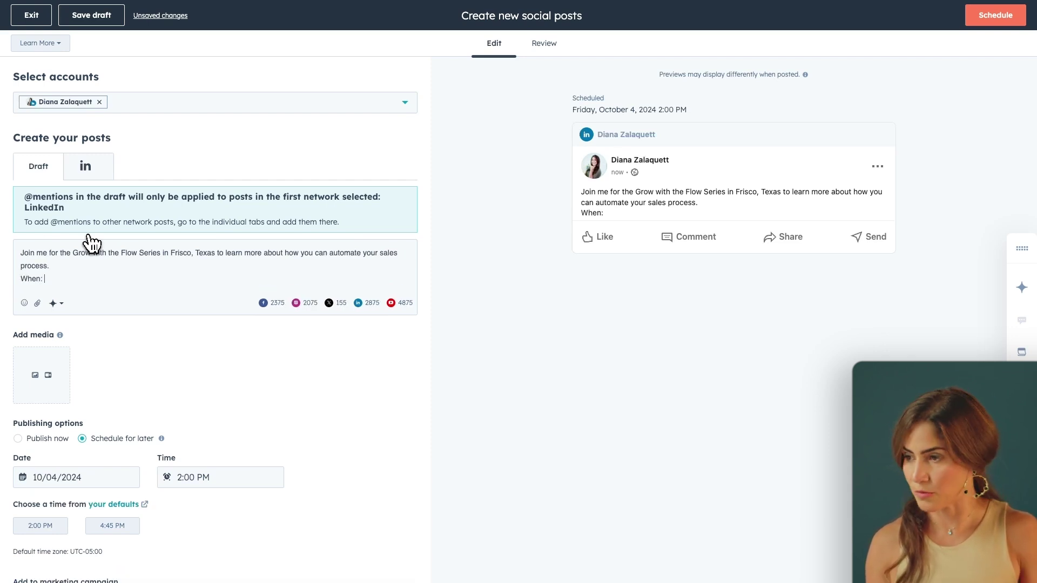
pyautogui.write('August 13th ')
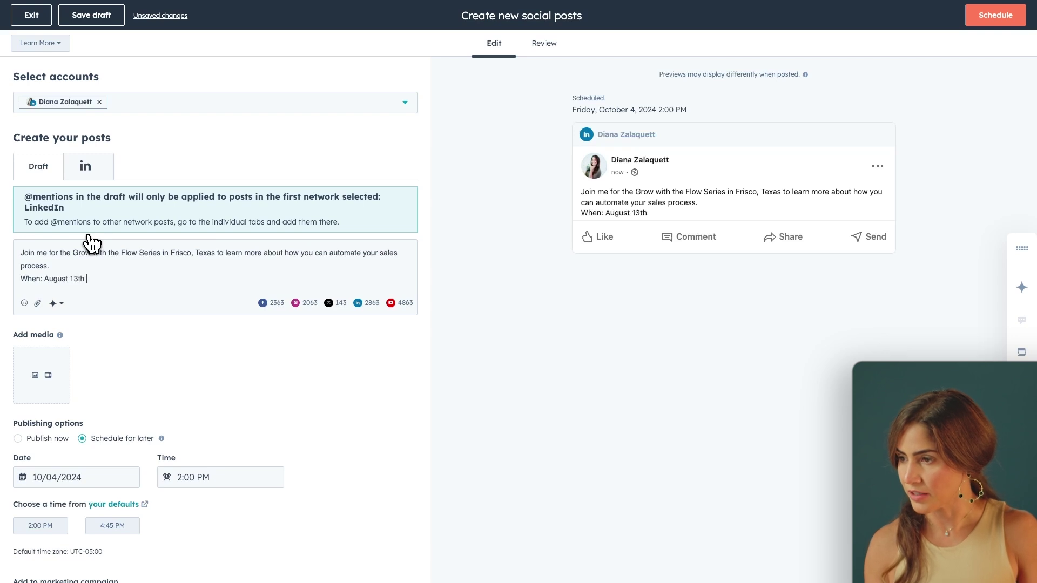
pyautogui.write('11:00')
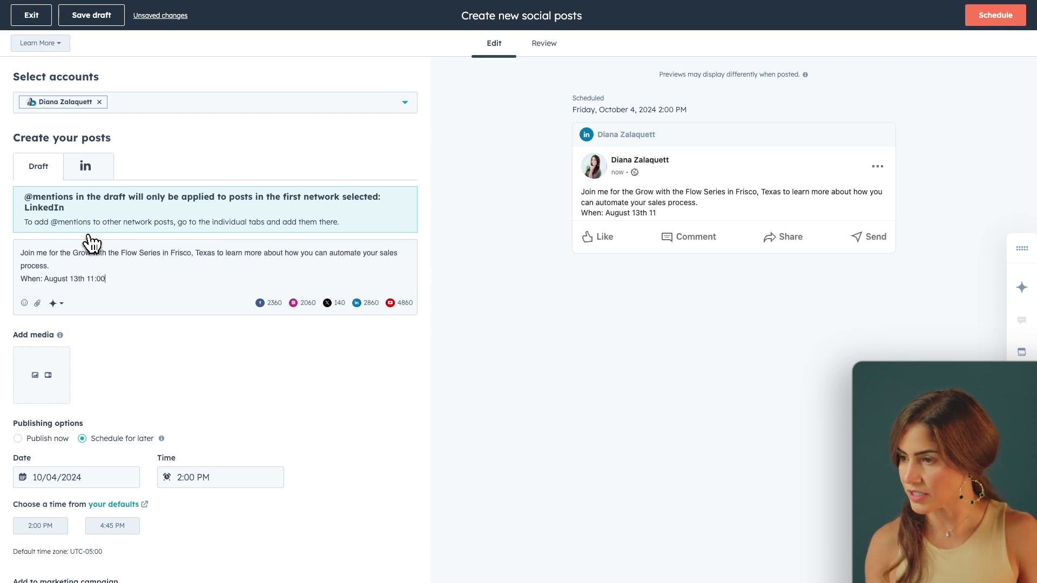
pyautogui.write('am CST')
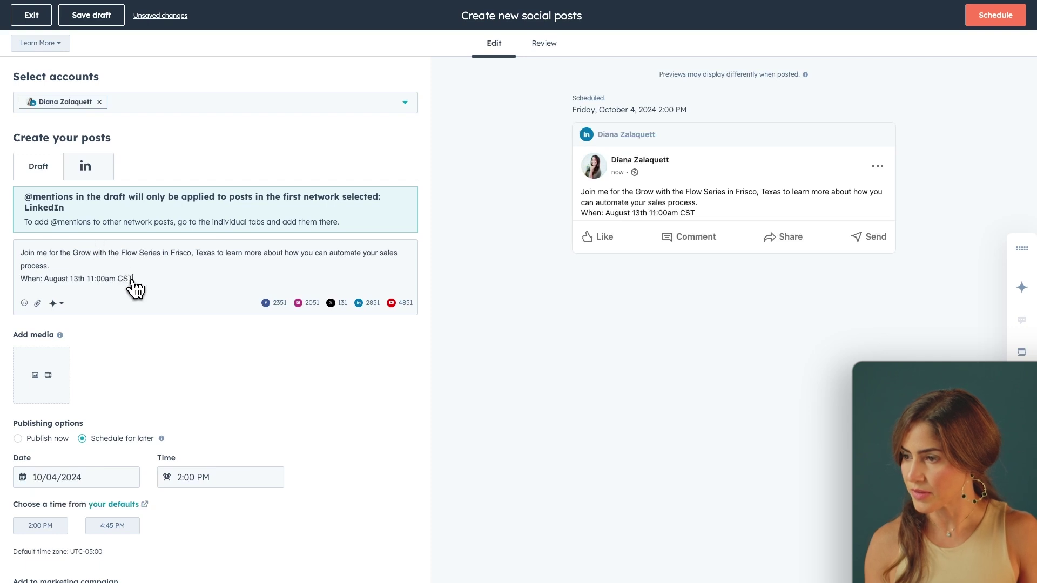
pyautogui.press('Return')
pyautogui.write('in')
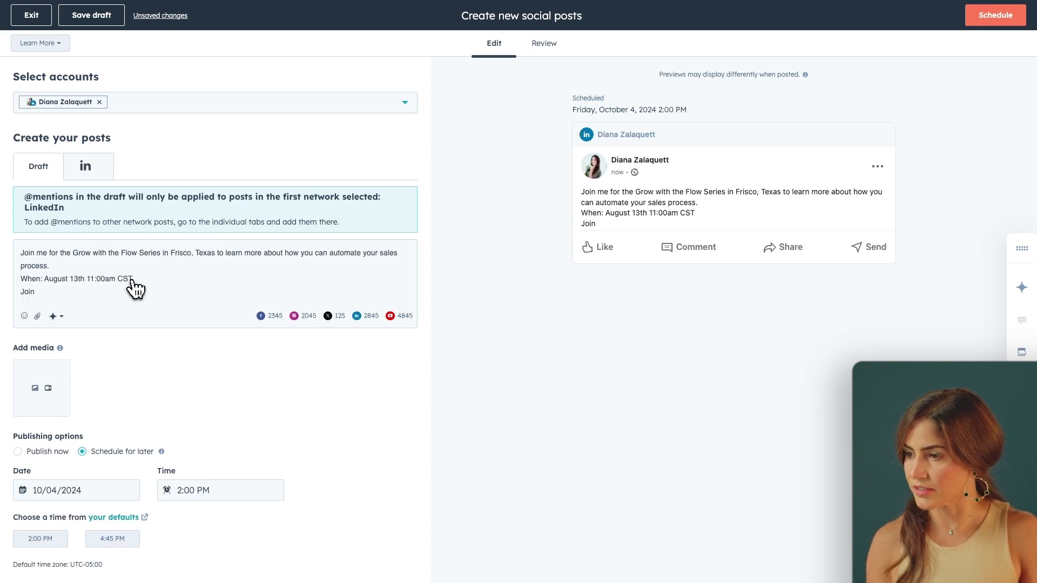
pyautogui.write(' me')
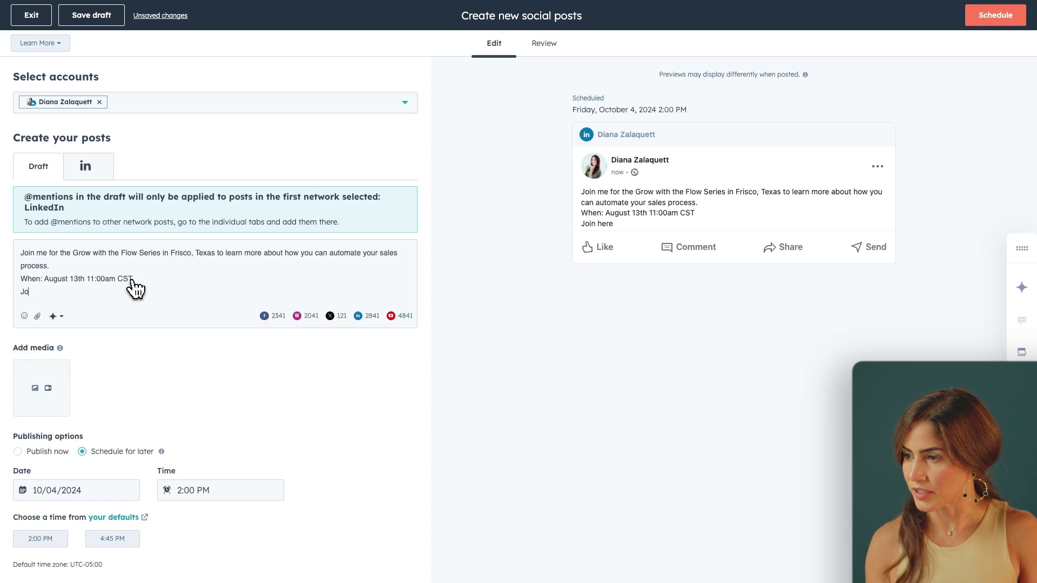
pyautogui.press('BackSpace')
pyautogui.write('ister')
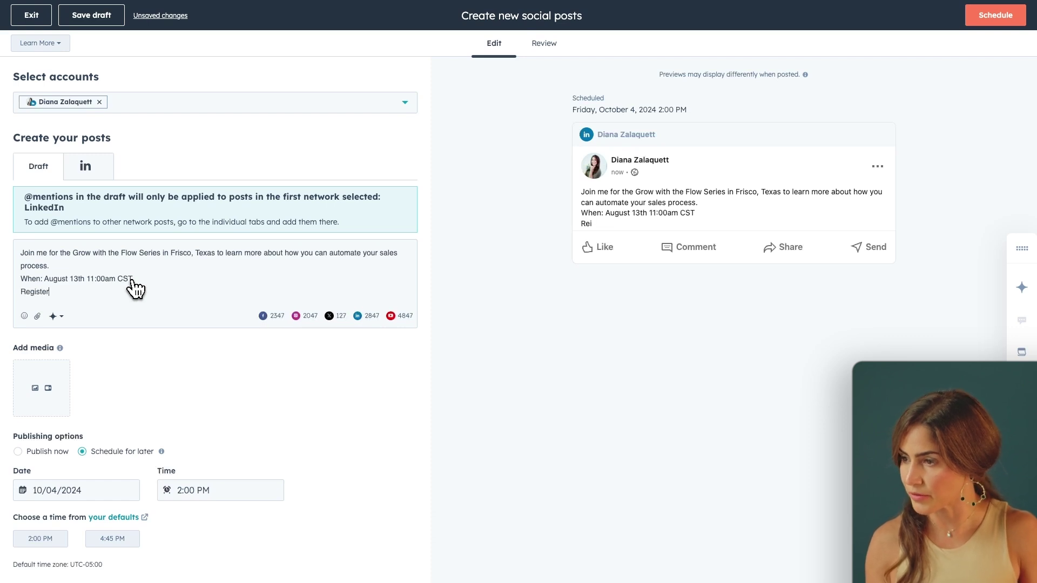
pyautogui.write(' here.')
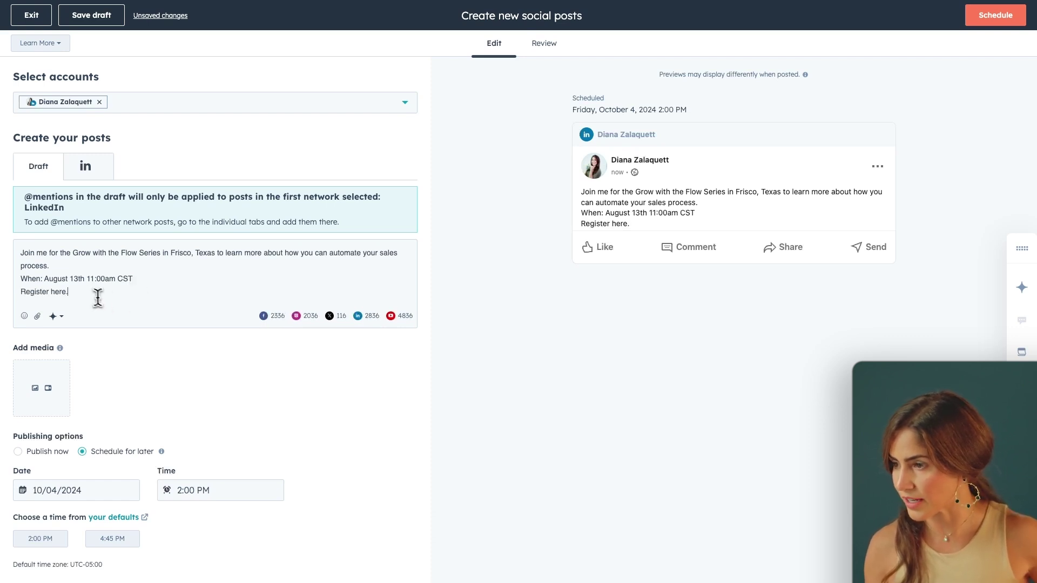
pyautogui.moveTo(98, 299); pyautogui.dragTo(15, 253)
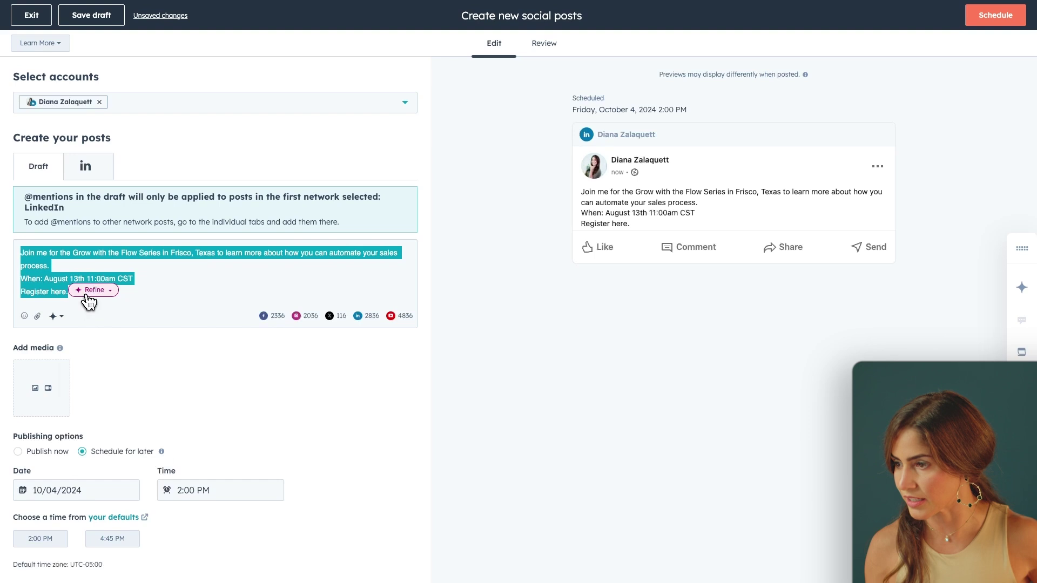
# Step: Replace the post with Copilot's rewritten version and save it as a draft
pyautogui.click(91, 291)
pyautogui.click(92, 336)
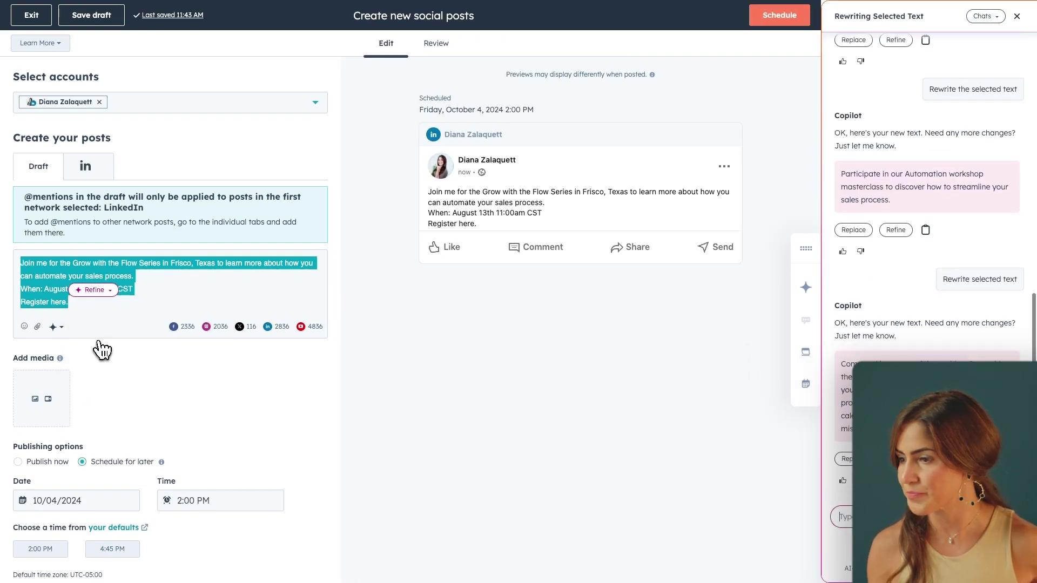
pyautogui.click(858, 458)
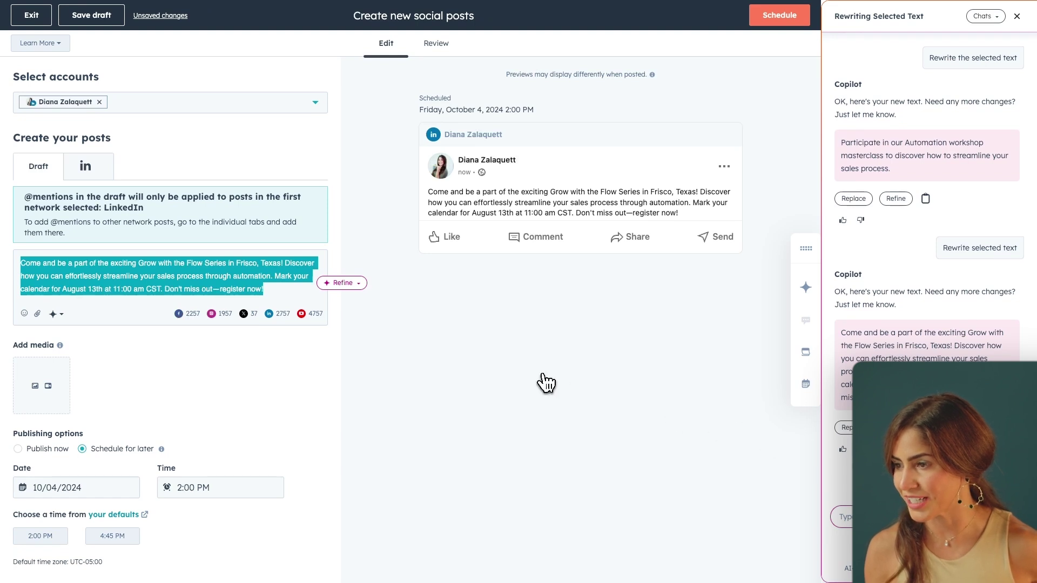
pyautogui.click(1016, 16)
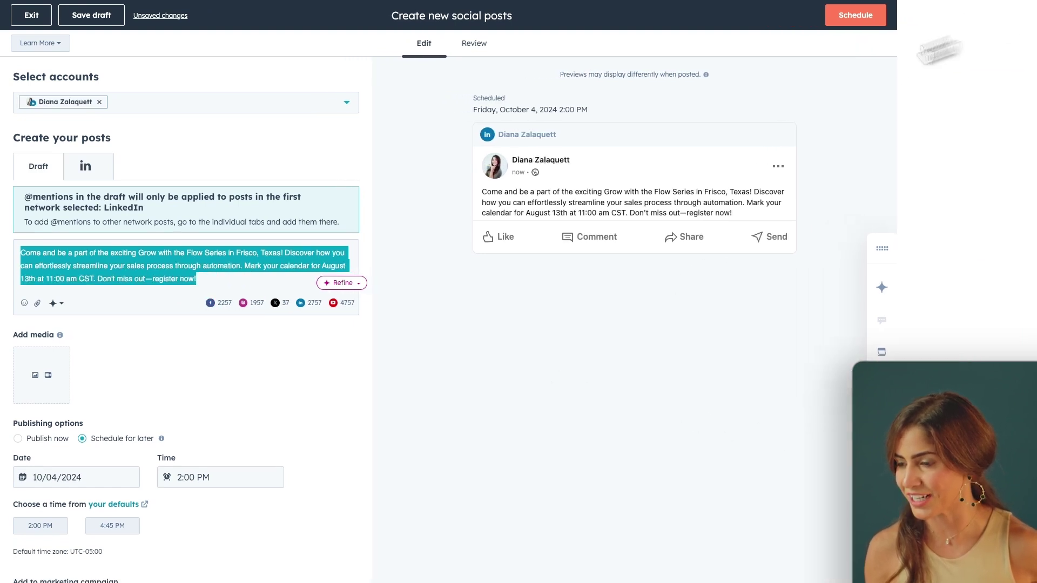
pyautogui.click(235, 307)
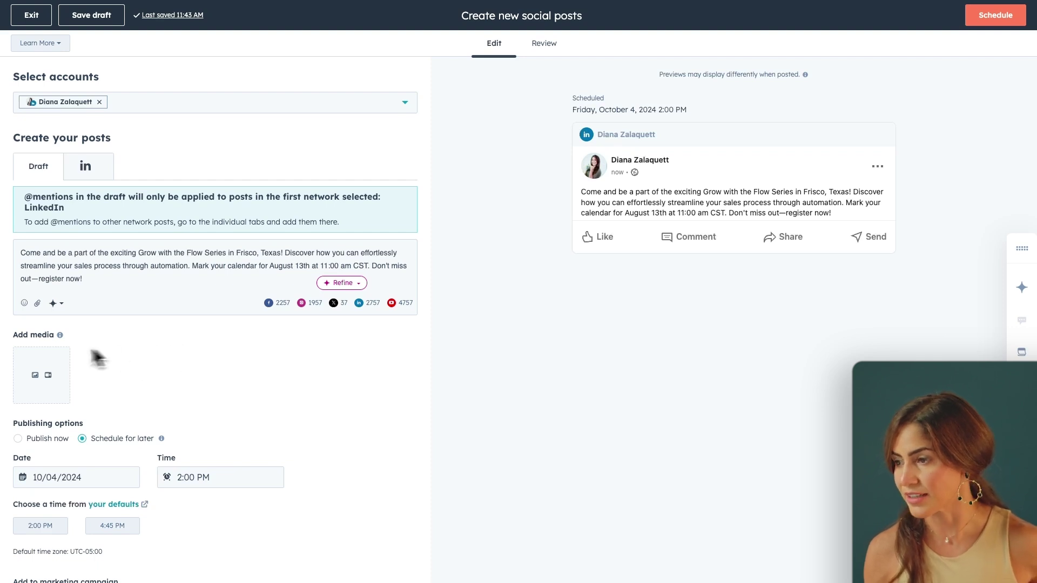
pyautogui.scroll(-1, 123, 448)
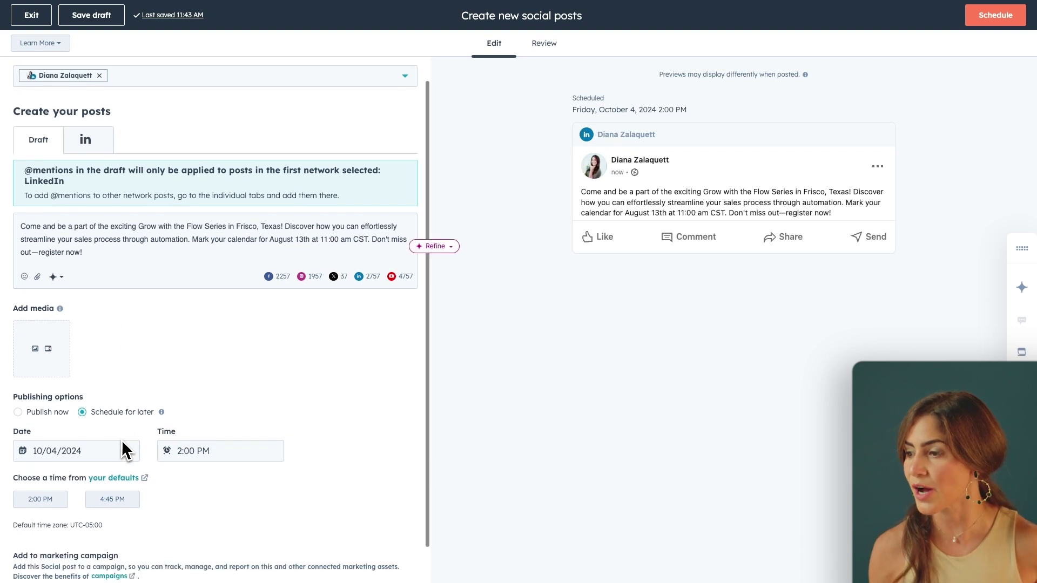
pyautogui.scroll(-1, 123, 447)
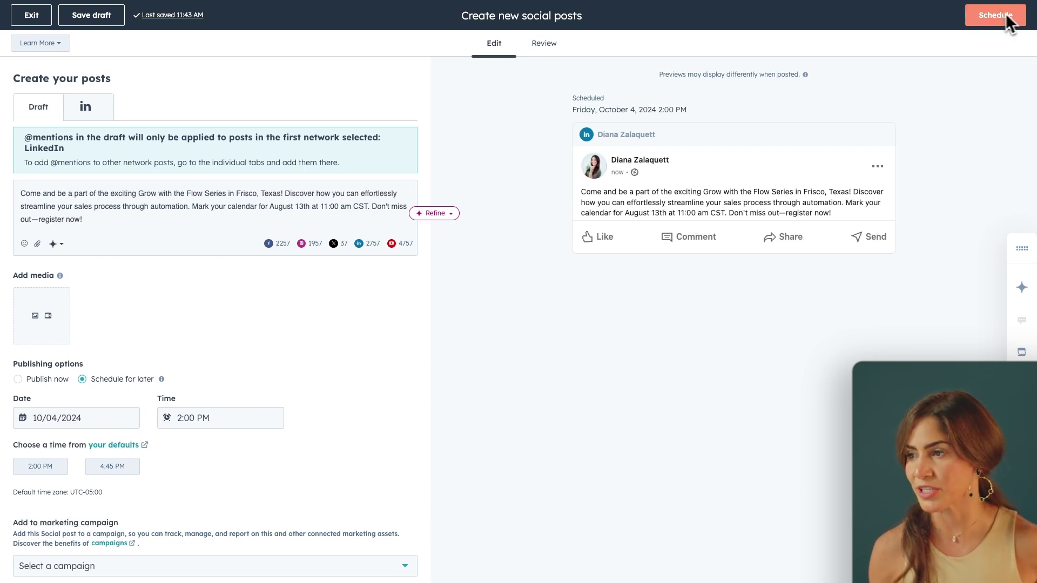
pyautogui.click(91, 16)
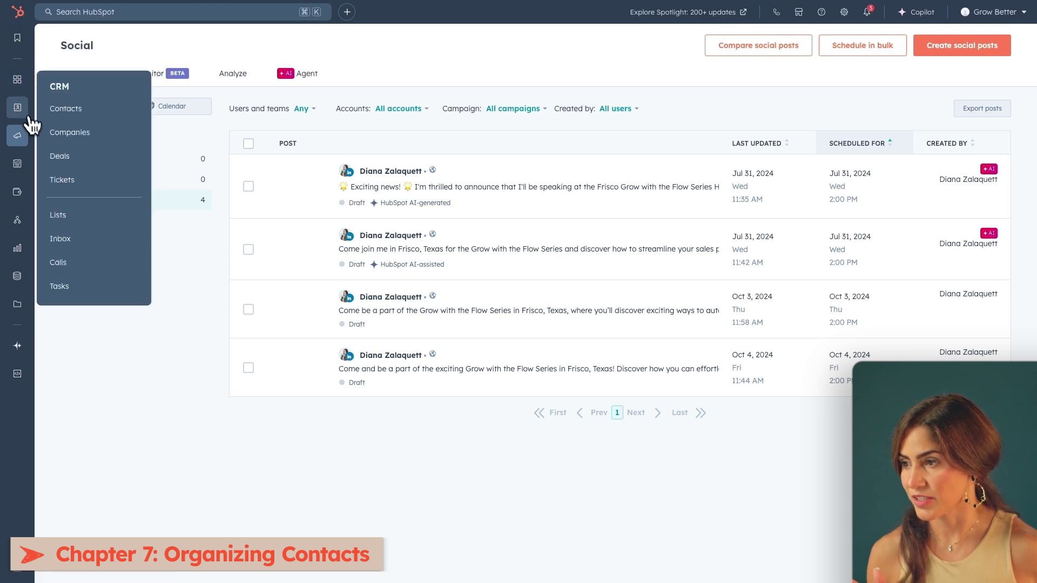
pyautogui.moveTo(17, 108)
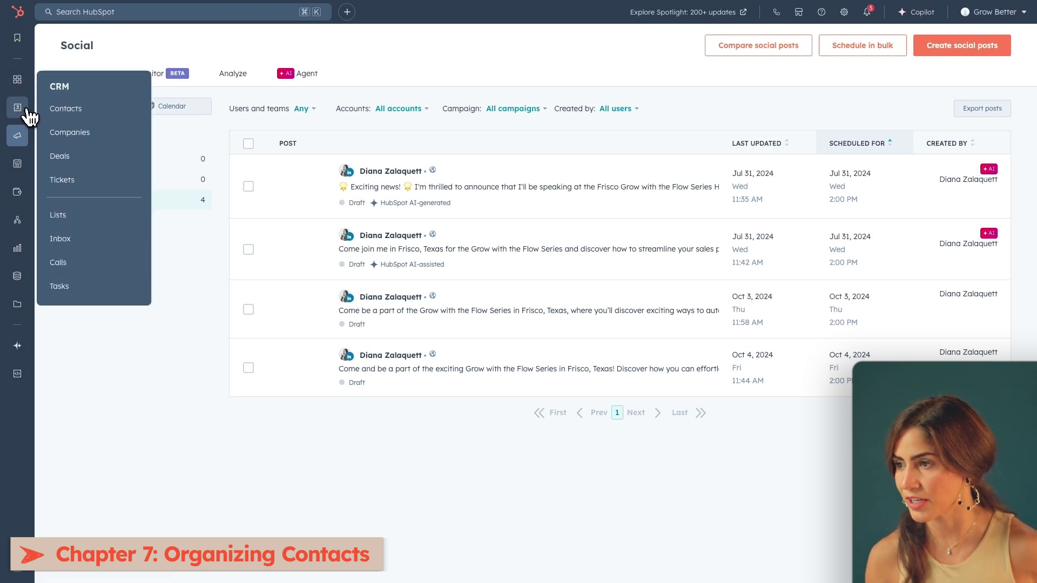
pyautogui.click(59, 114)
pyautogui.click(138, 291)
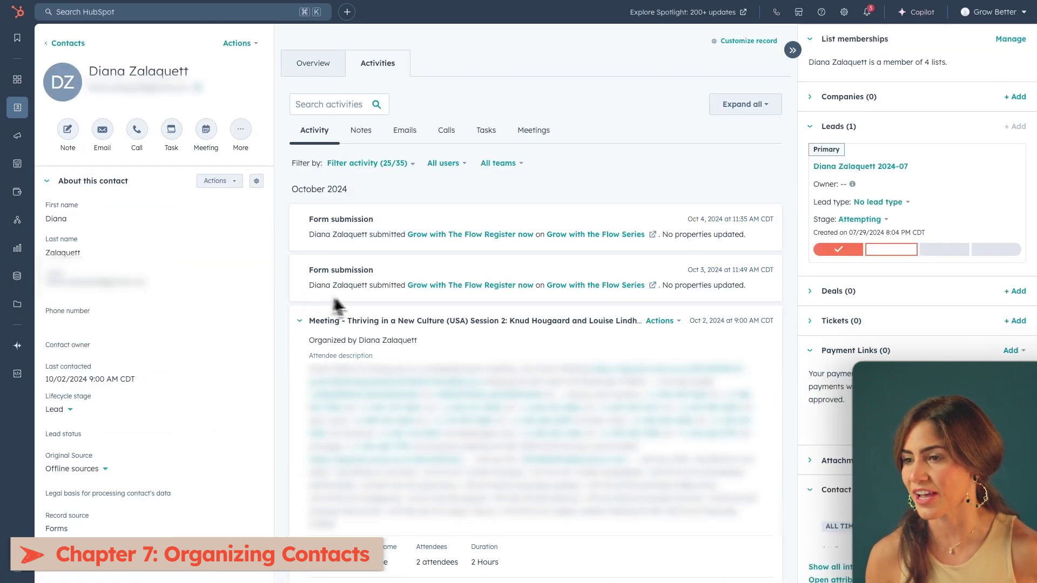
pyautogui.scroll(-1, 361, 306)
pyautogui.scroll(-1, 361, 306)
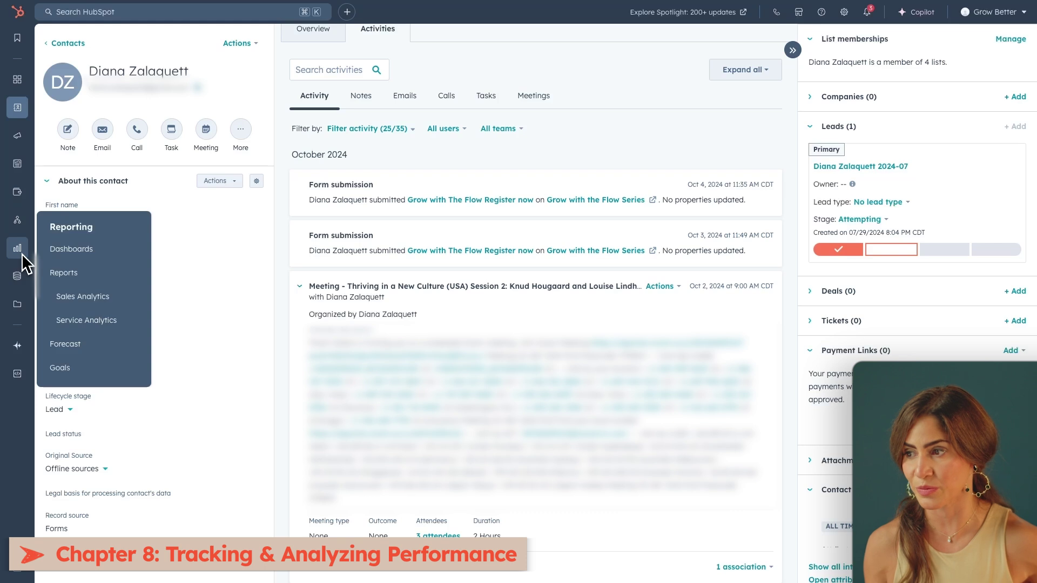
pyautogui.moveTo(17, 135)
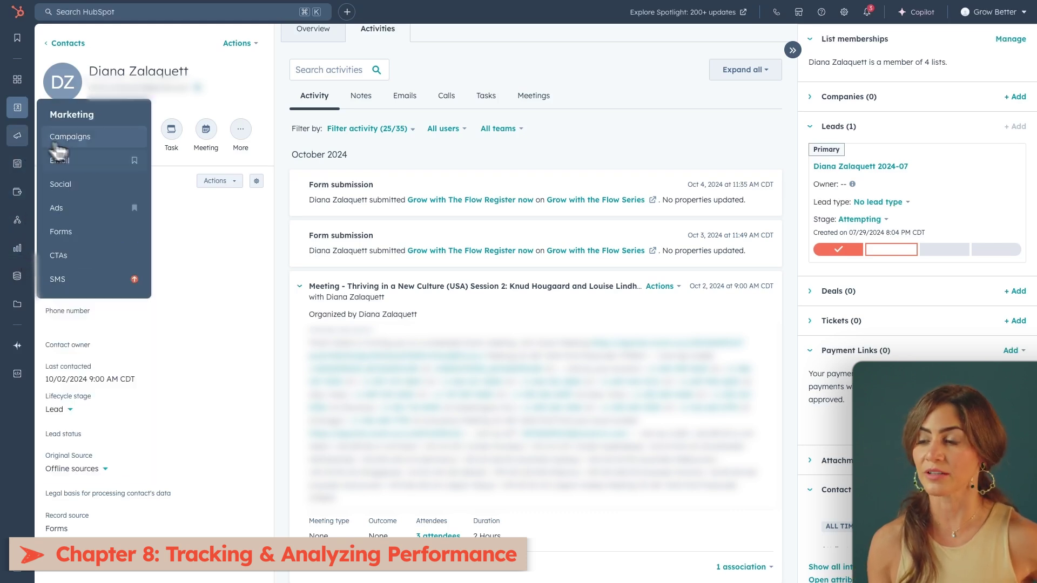
# Step: Open the 'Grow with the flow (invite)' report from the marketing email list
pyautogui.click(90, 162)
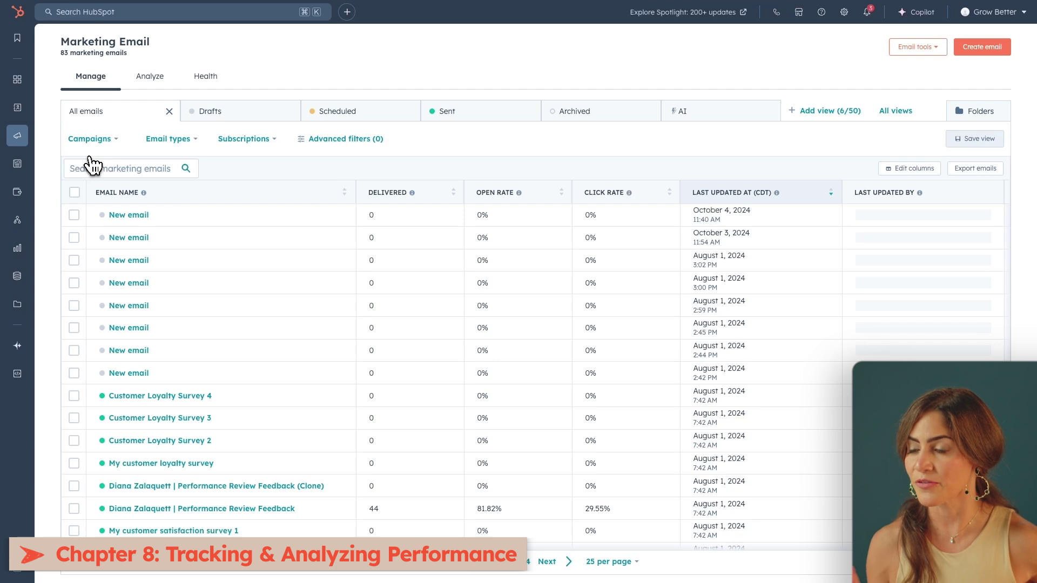
pyautogui.scroll(-1, 136, 365)
pyautogui.scroll(-1, 142, 393)
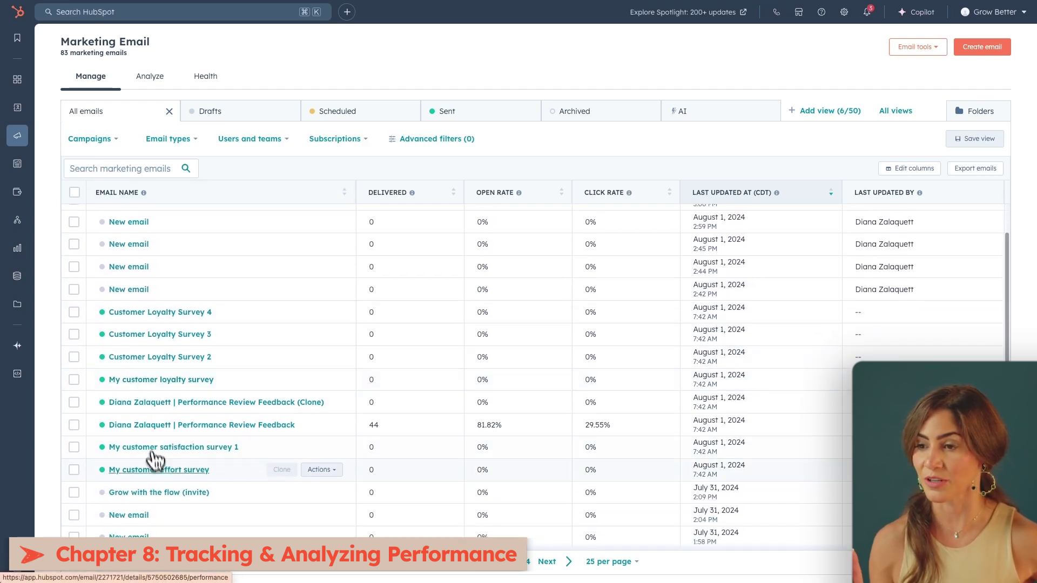
pyautogui.scroll(-1, 156, 460)
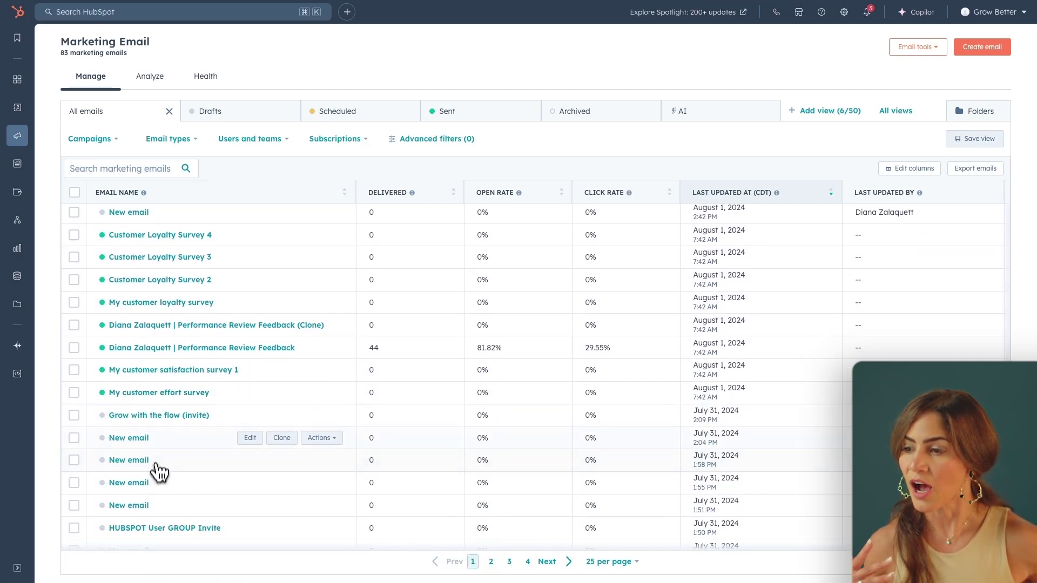
pyautogui.click(159, 416)
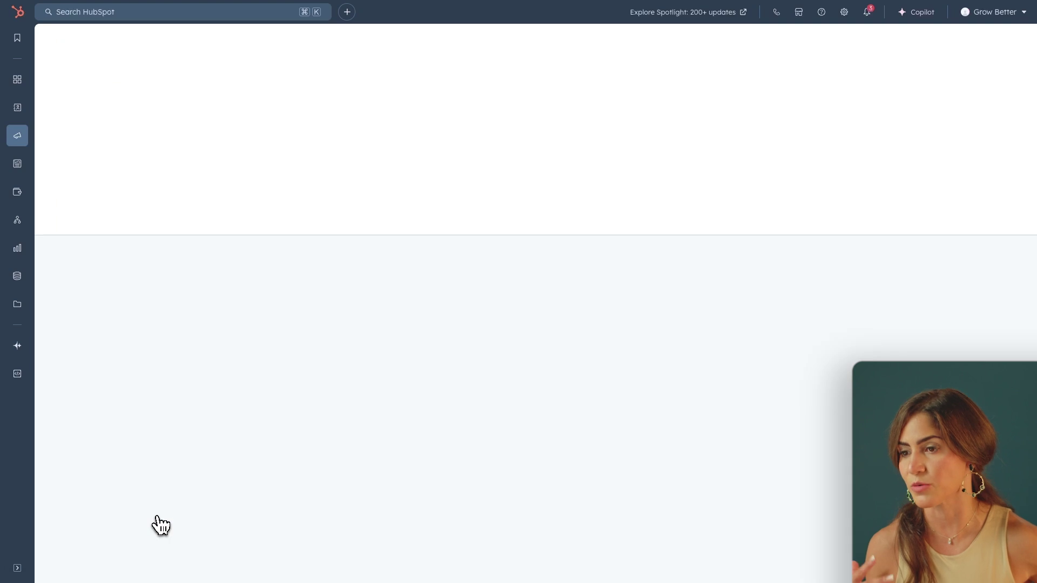
pyautogui.scroll(-1, 367, 458)
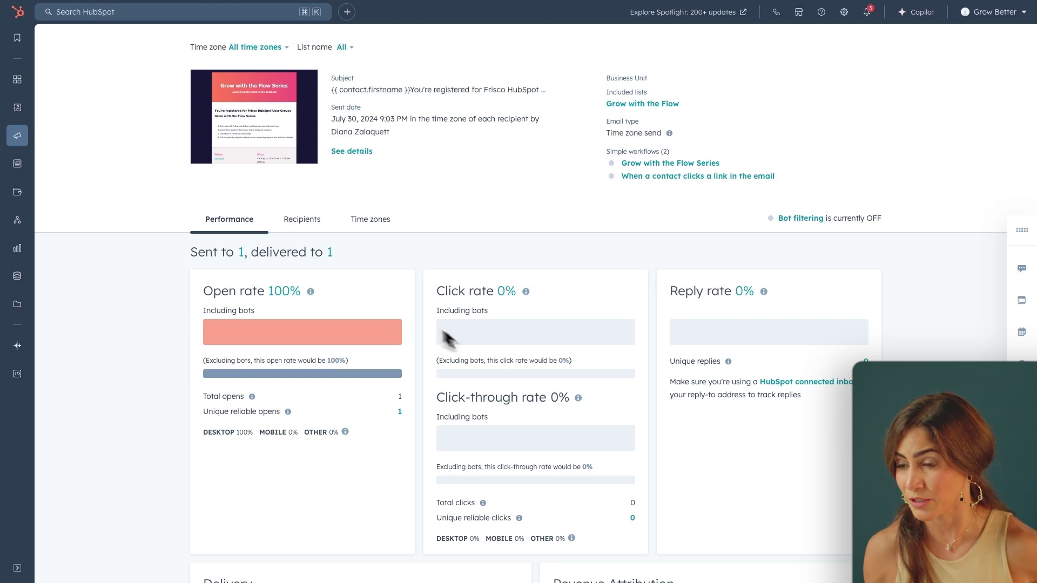
pyautogui.moveTo(310, 290)
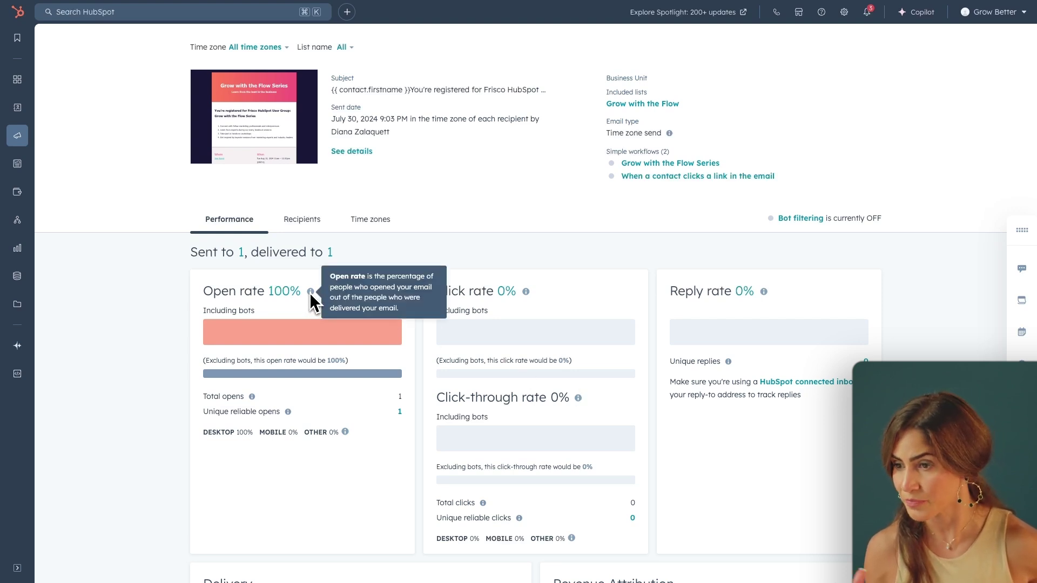
pyautogui.scroll(-3, 308, 381)
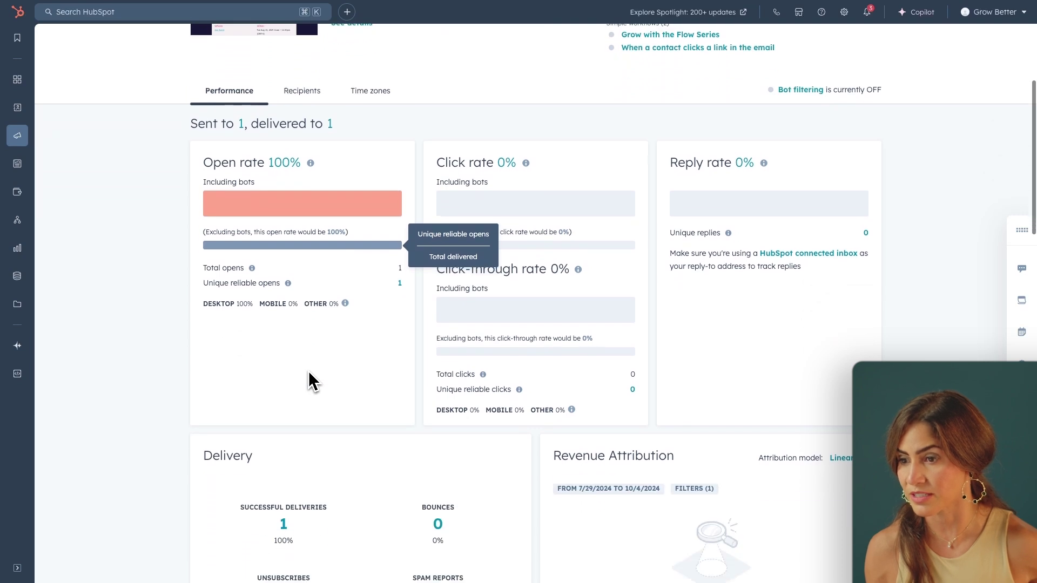
pyautogui.scroll(-2, 309, 381)
pyautogui.scroll(-1, 309, 381)
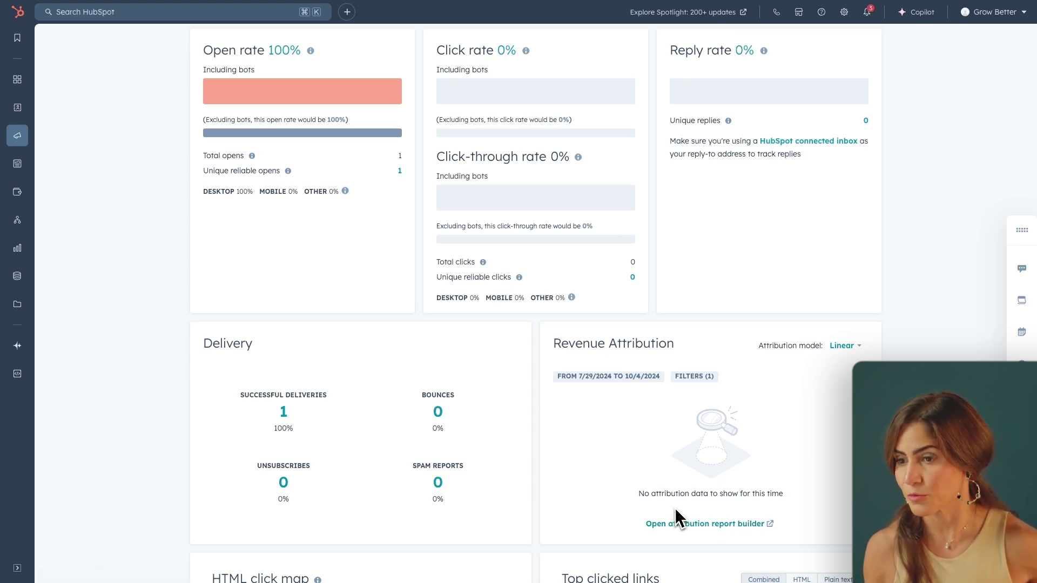
pyautogui.scroll(-3, 676, 516)
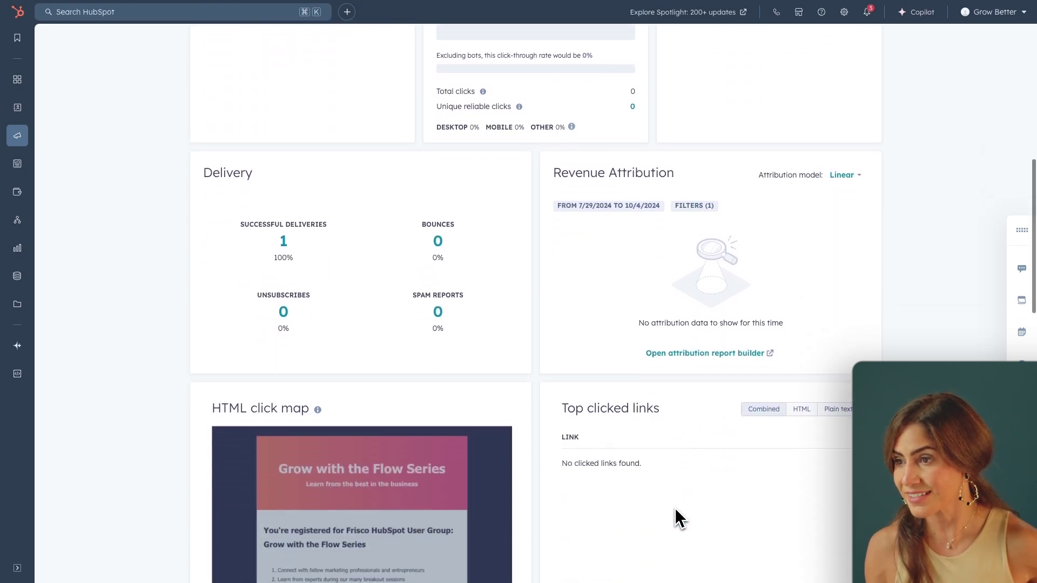
pyautogui.scroll(-2, 677, 514)
pyautogui.scroll(-1, 675, 514)
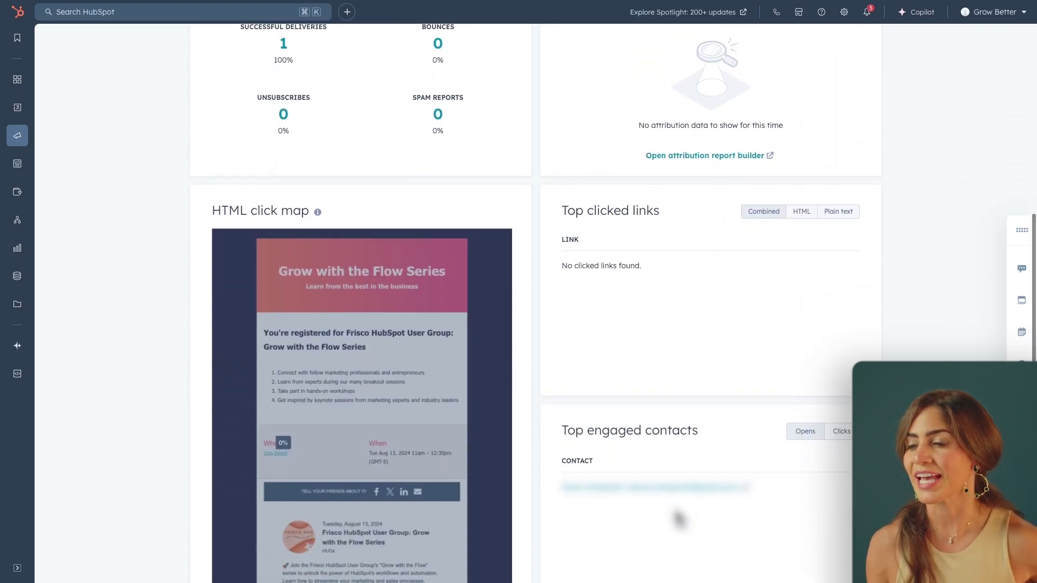
pyautogui.scroll(-1, 676, 516)
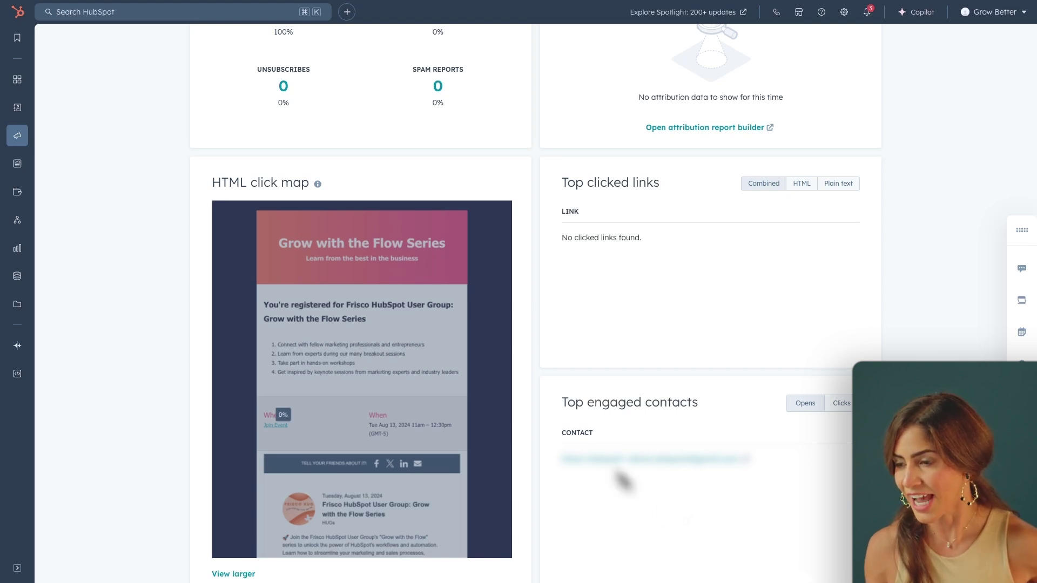
pyautogui.scroll(-1, 346, 451)
pyautogui.scroll(-2, 346, 451)
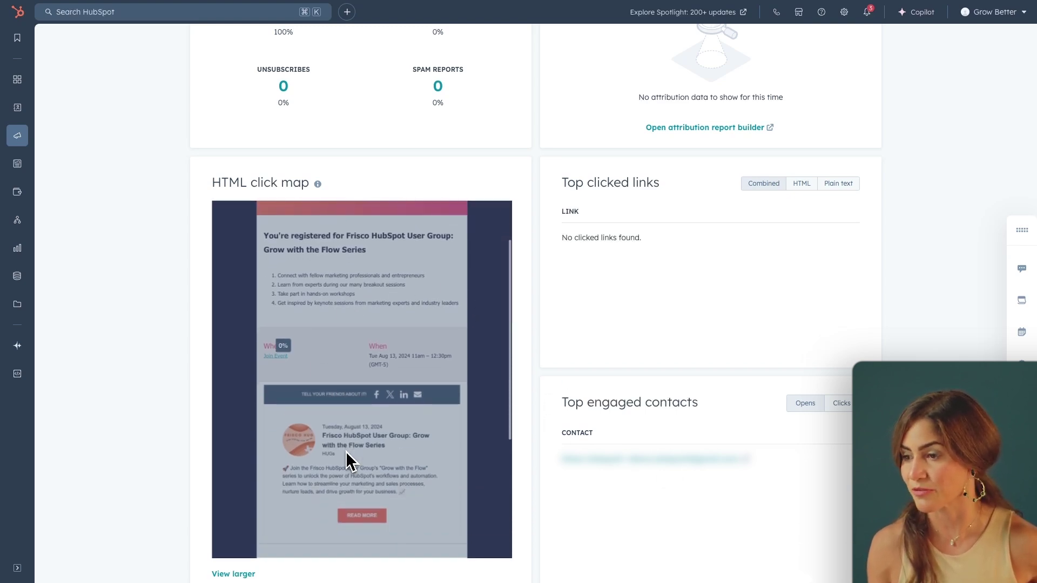
pyautogui.scroll(-1, 346, 451)
pyautogui.scroll(-1, 346, 452)
pyautogui.scroll(-2, 345, 452)
pyautogui.scroll(-2, 346, 451)
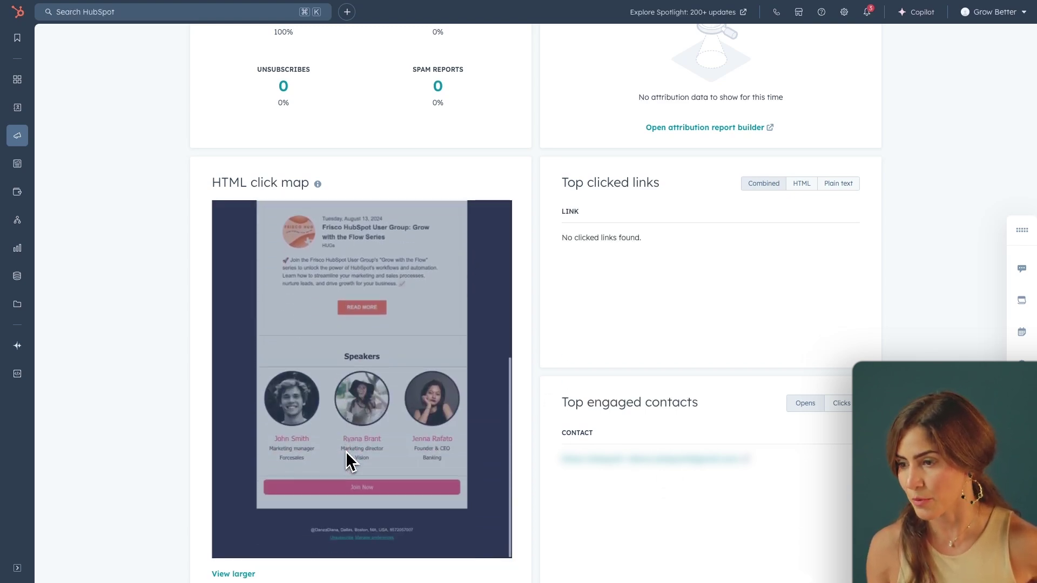
pyautogui.scroll(2, 346, 451)
pyautogui.scroll(2, 346, 452)
pyautogui.scroll(3, 346, 451)
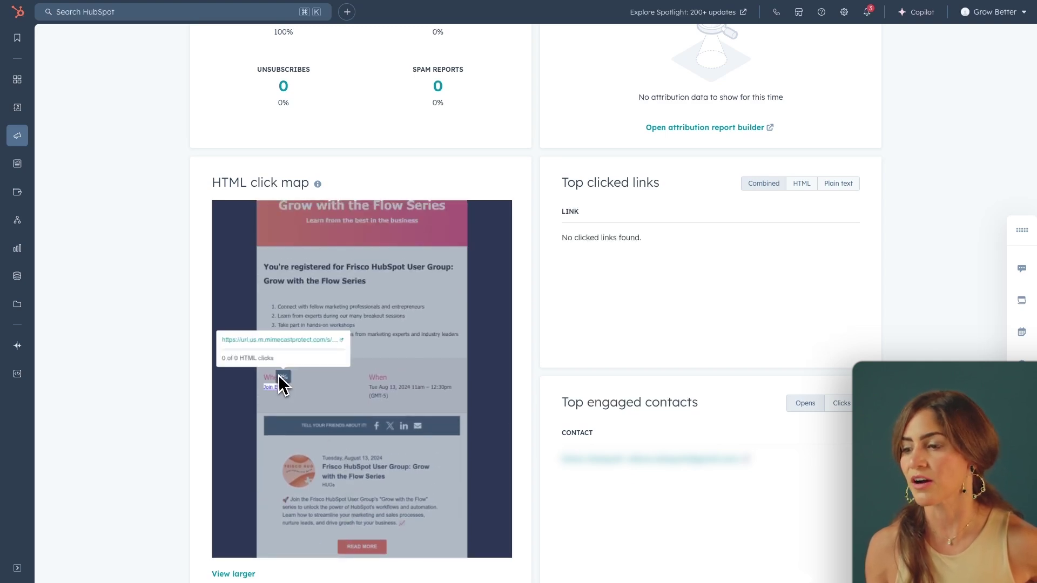